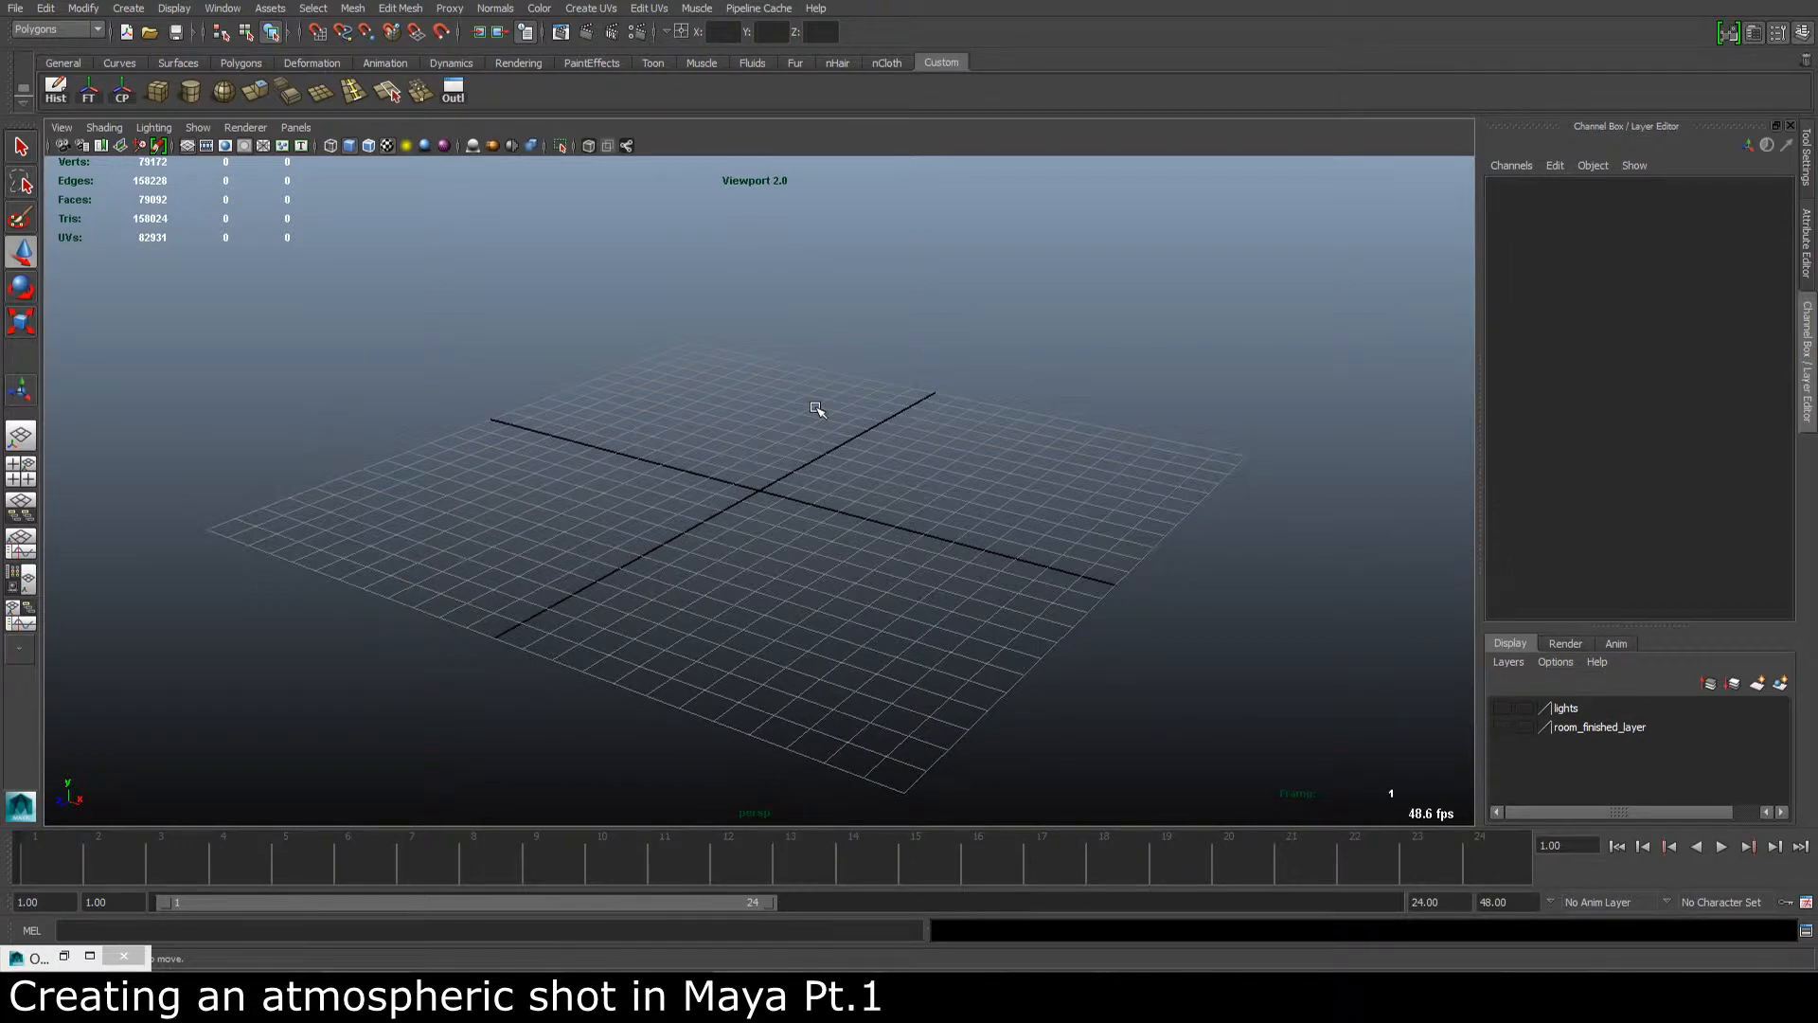
{"action": "mouse_move", "coordinate": [861, 420]}
{"action": "left_mouse_down", "text": "alt"}
{"action": "mouse_move", "coordinate": [759, 434]}
{"action": "mouse_move", "coordinate": [799, 393]}
{"action": "mouse_move", "coordinate": [795, 432]}
{"action": "mouse_move", "coordinate": [722, 446]}
{"action": "mouse_move", "coordinate": [727, 461]}
{"action": "mouse_move", "coordinate": [795, 446]}
{"action": "mouse_move", "coordinate": [823, 398]}
{"action": "mouse_move", "coordinate": [834, 418]}
{"action": "left_mouse_up", "text": "alt"}
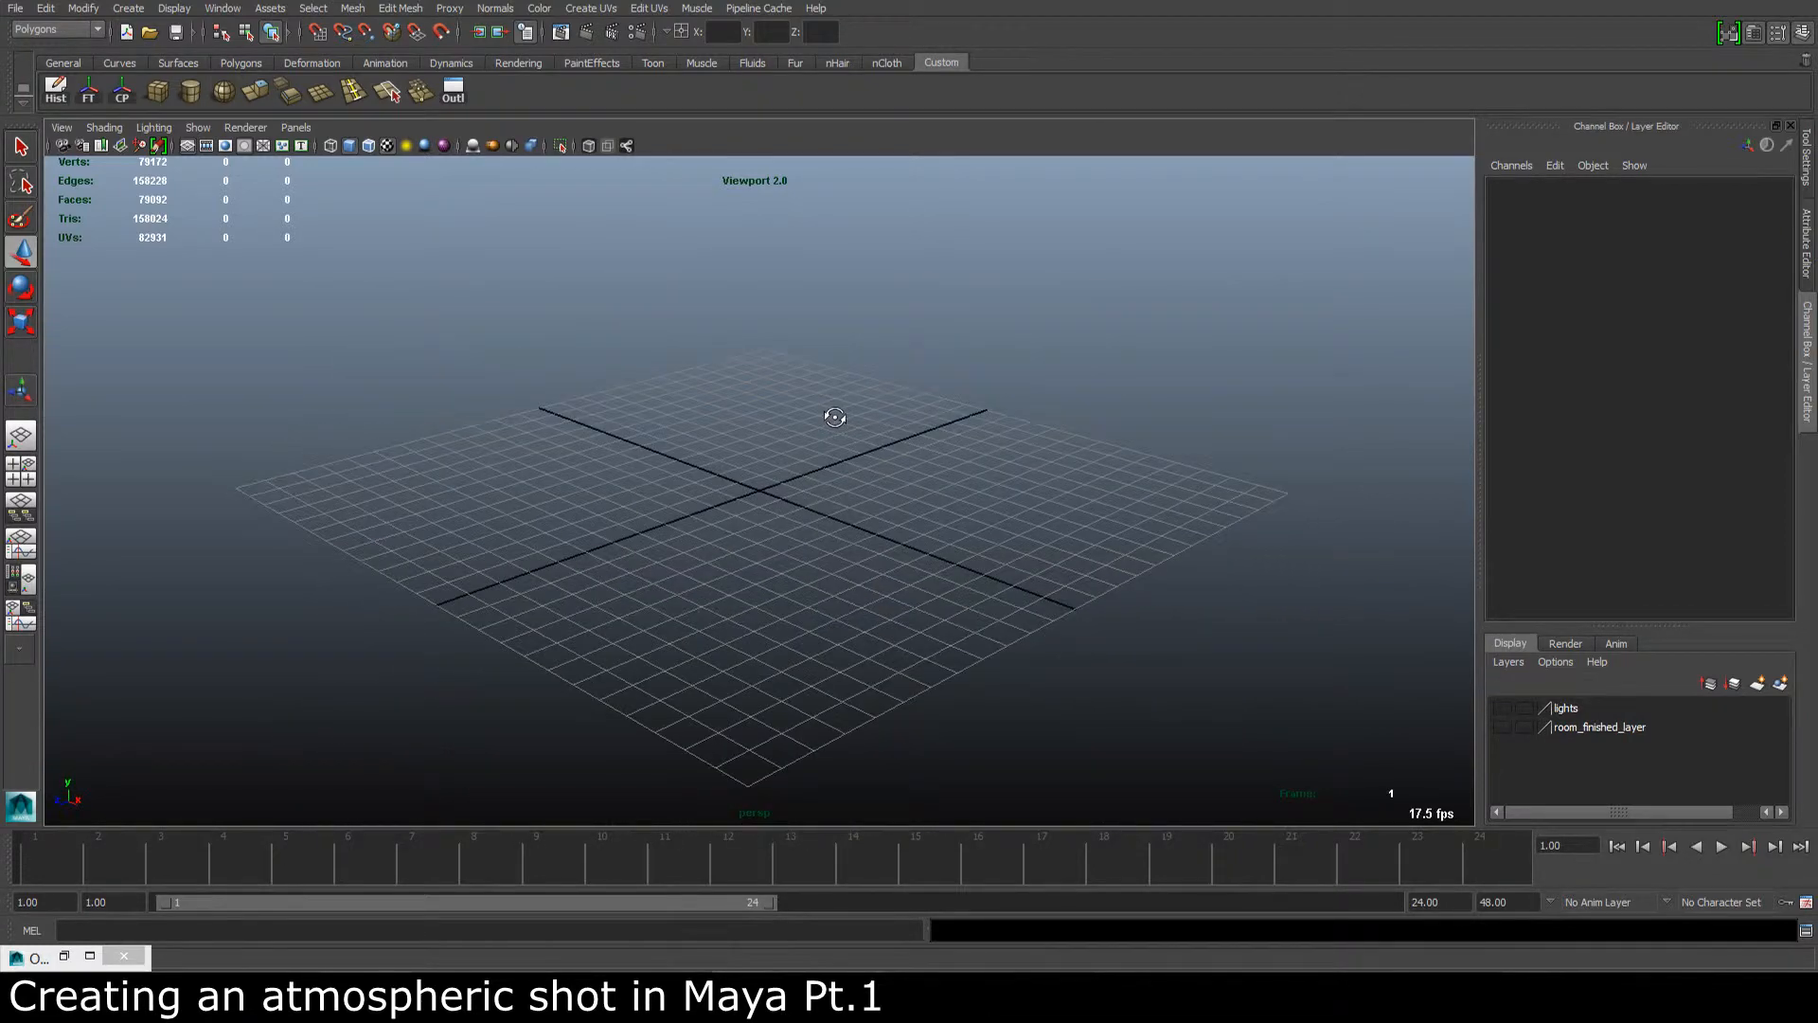
{"action": "left_click_drag", "start_coordinate": [502, 456], "coordinate": [857, 417], "text": "alt"}
{"action": "right_click_drag", "start_coordinate": [1067, 394], "coordinate": [694, 409], "text": "alt"}
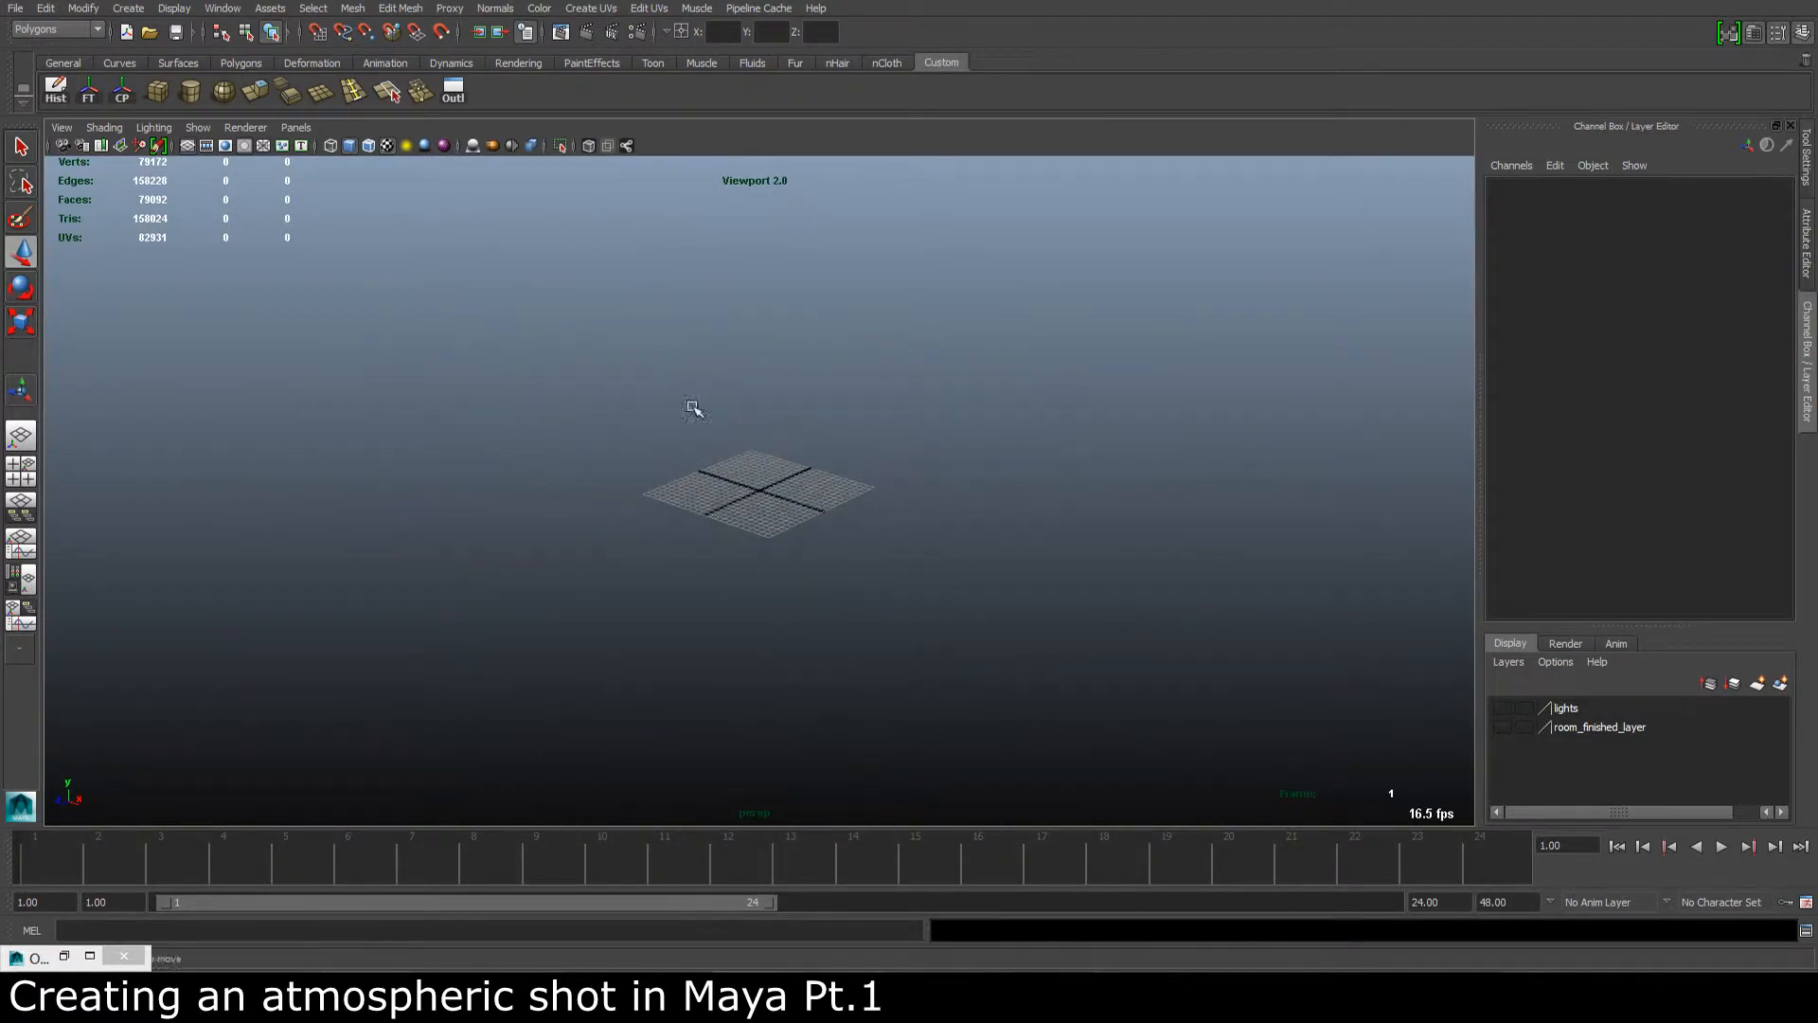
{"action": "right_click_drag", "start_coordinate": [261, 368], "coordinate": [277, 339], "text": "alt"}
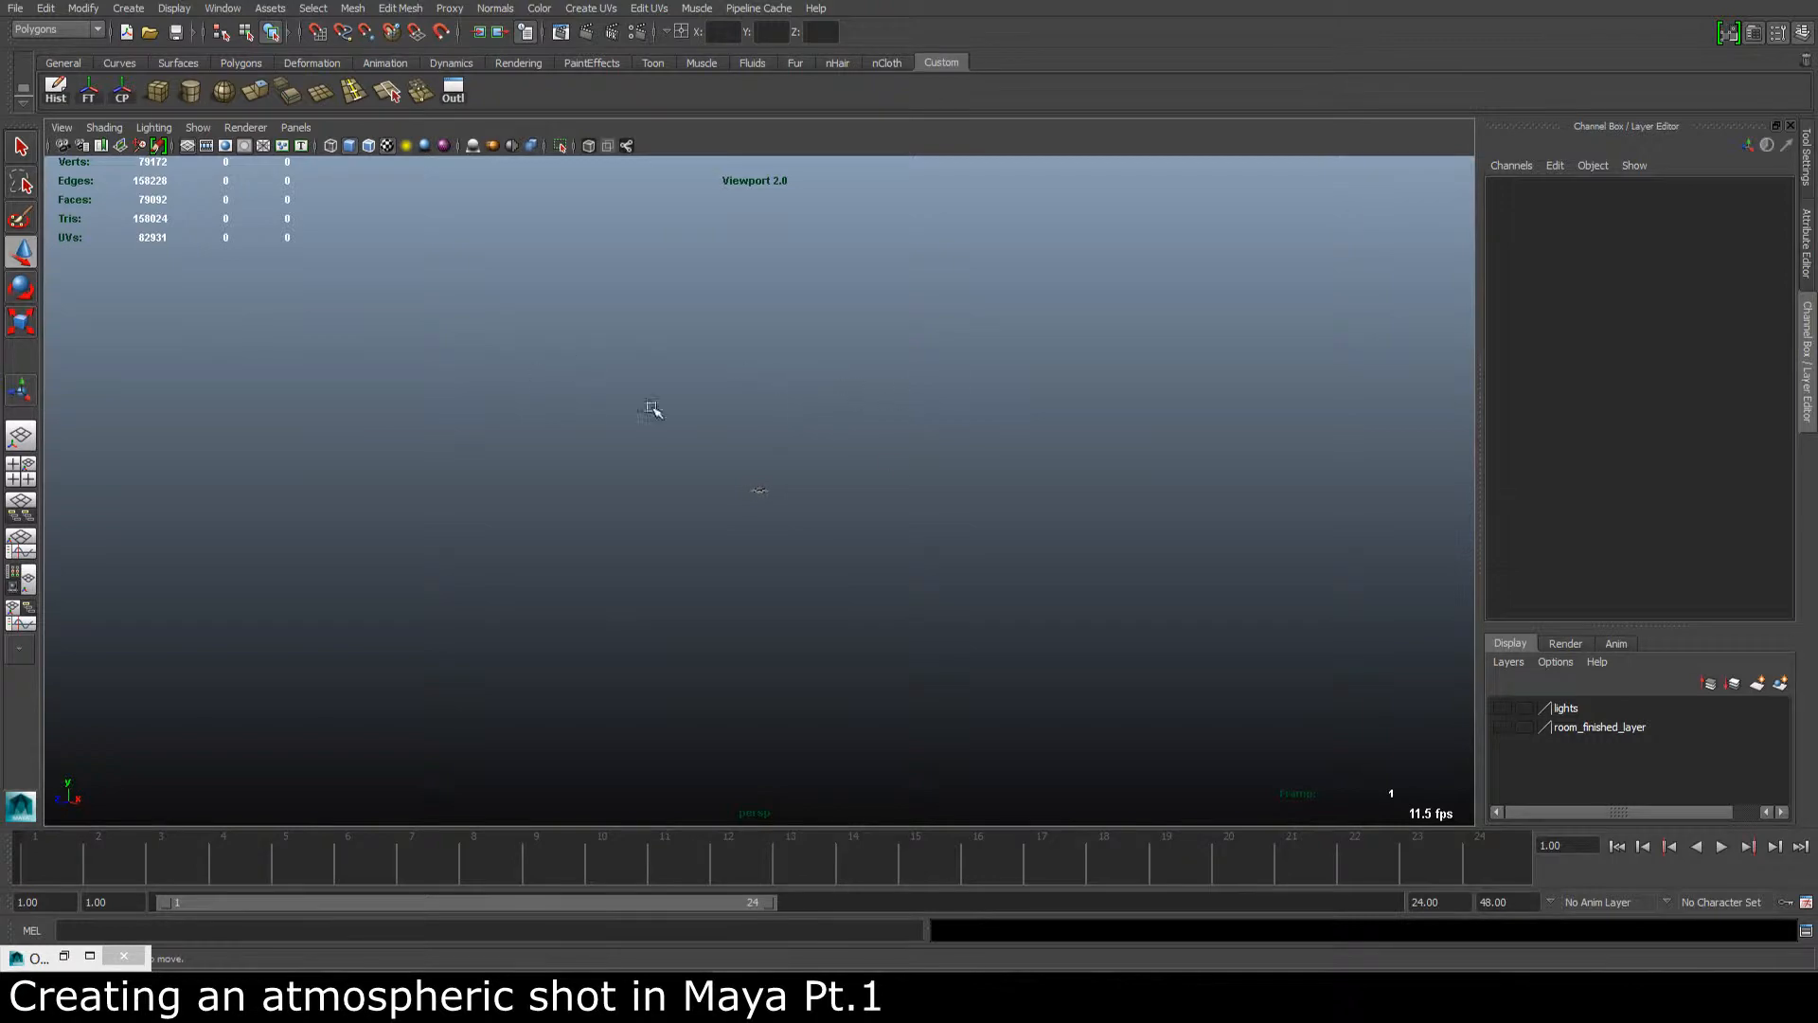
Step: Show the room_finished_layer to examine the finished room's layout from several angles, then hide the layer again
{"action": "left_click", "coordinate": [1508, 728]}
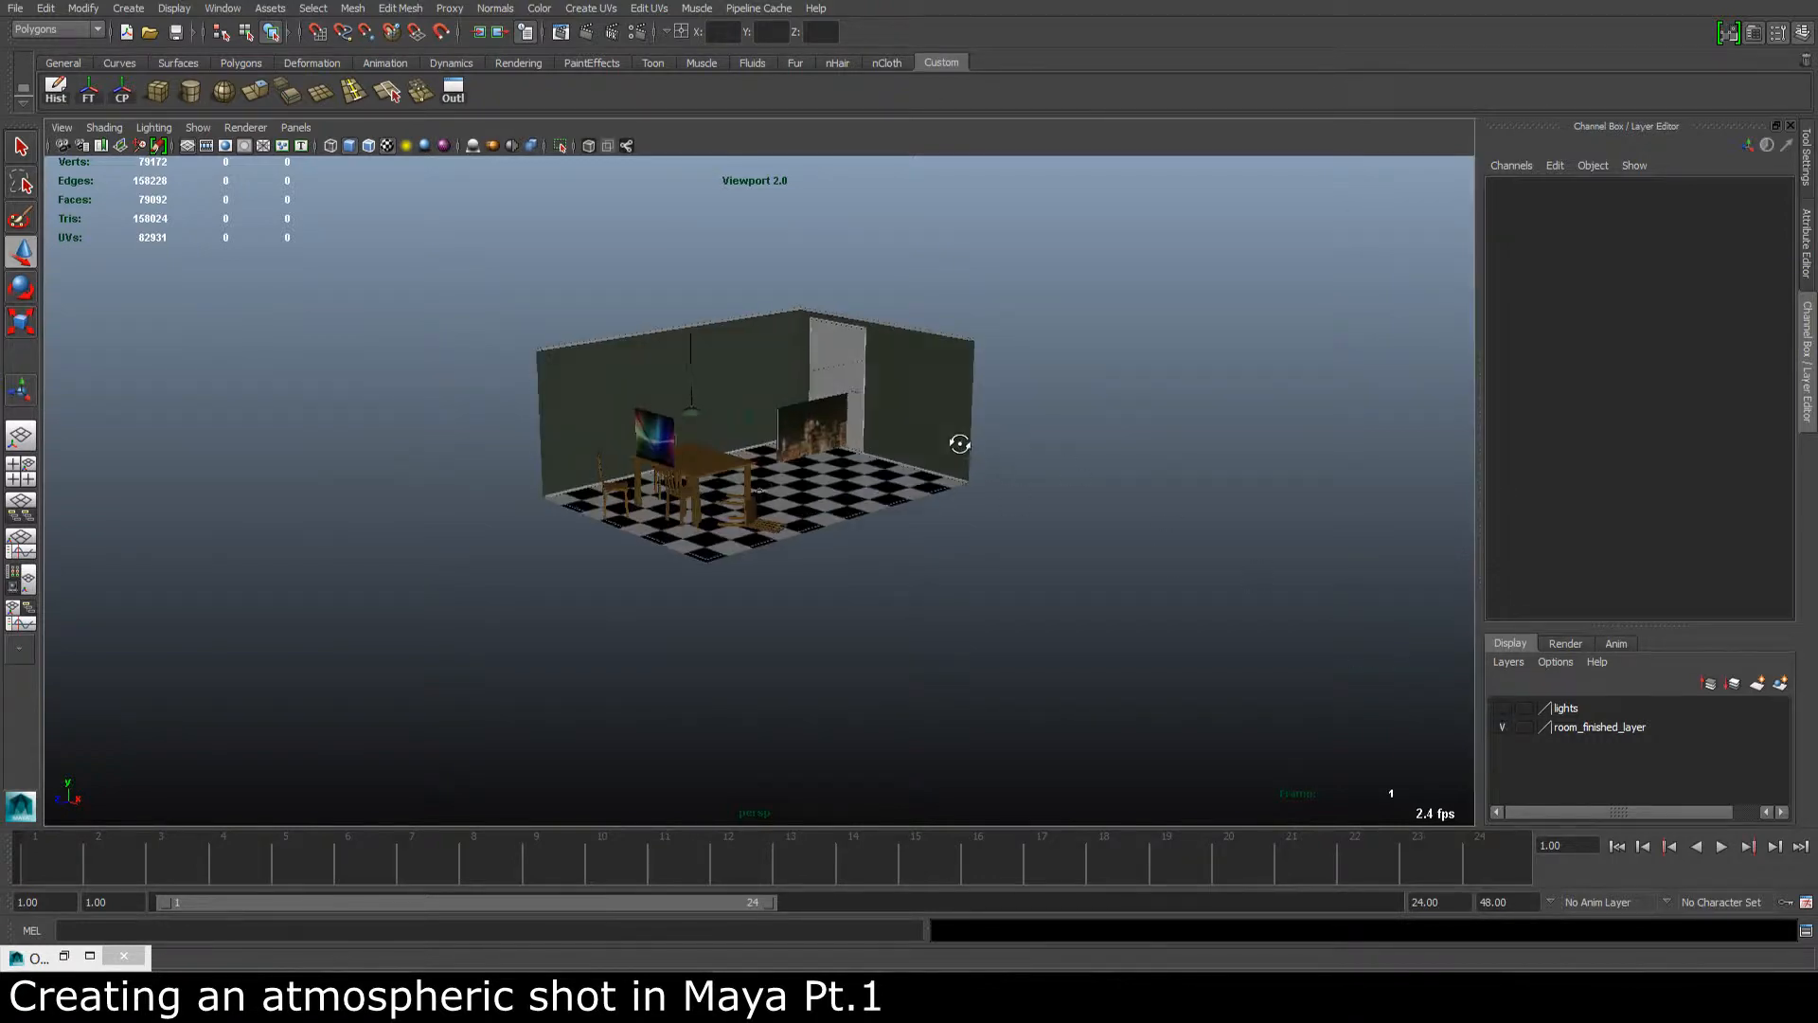
{"action": "left_click_drag", "start_coordinate": [961, 446], "coordinate": [502, 390], "text": "alt"}
{"action": "right_click_drag", "start_coordinate": [714, 442], "coordinate": [1083, 487], "text": "alt"}
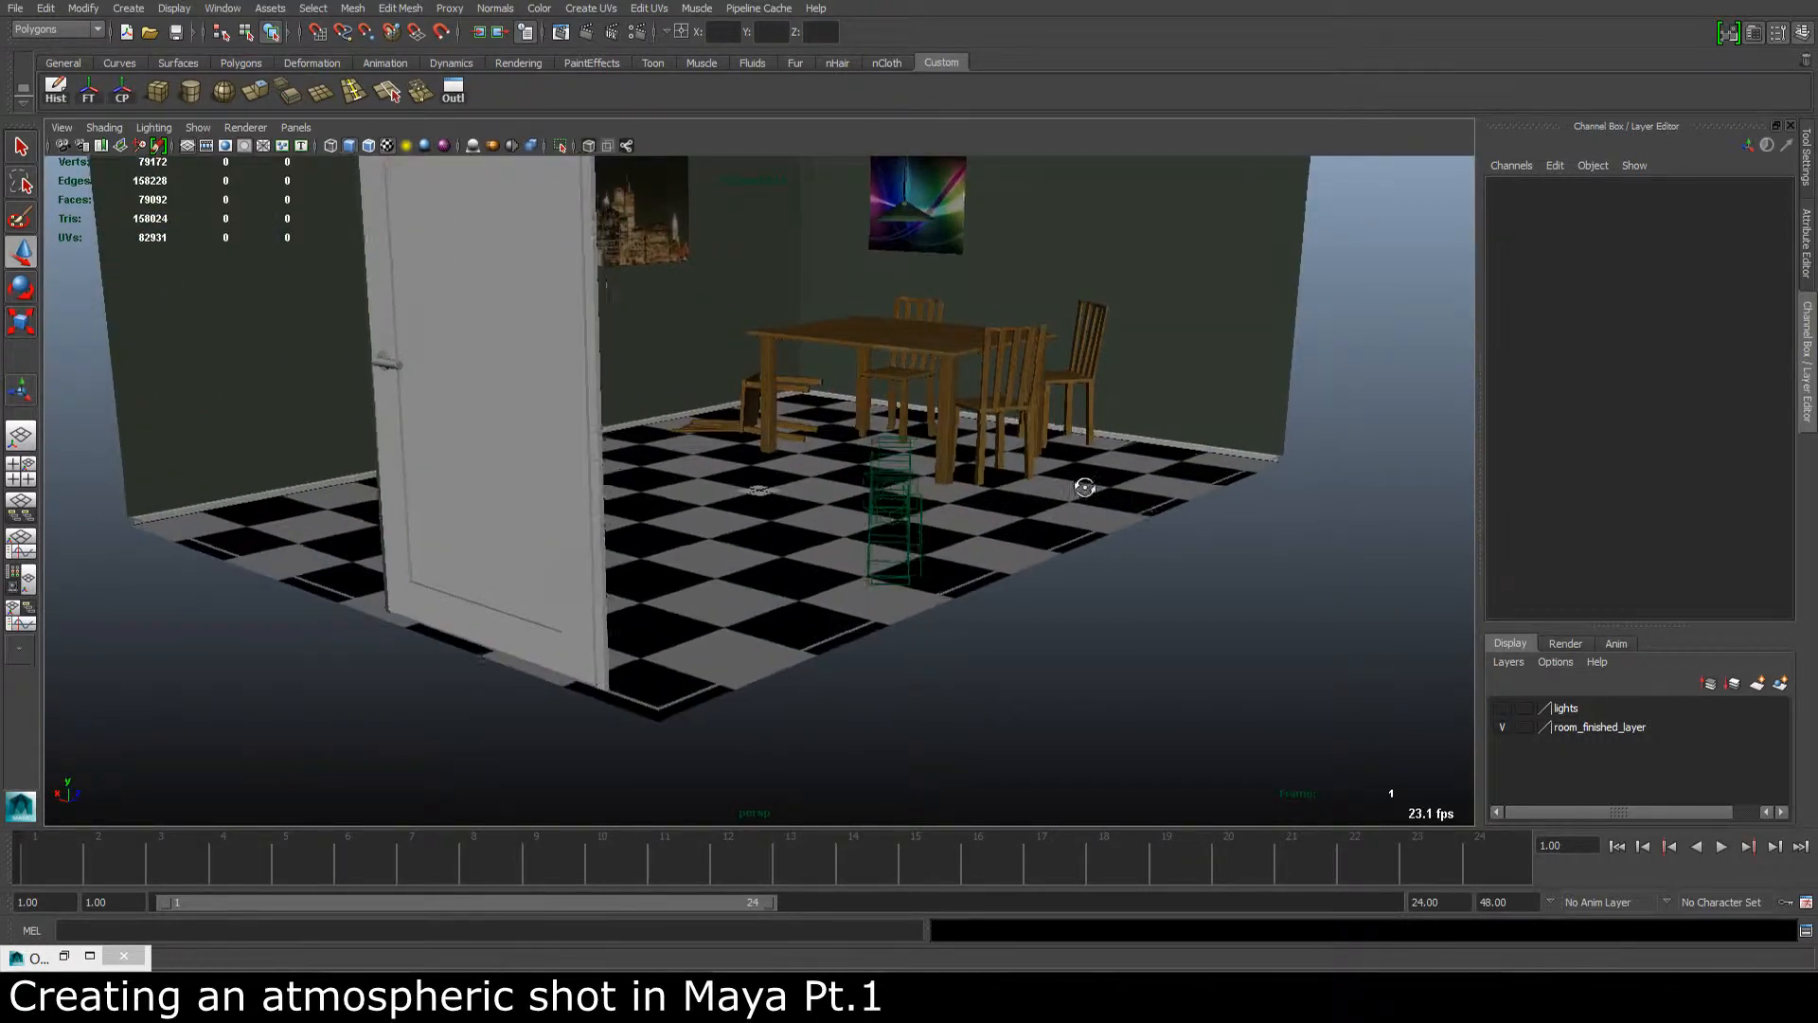
{"action": "left_click_drag", "start_coordinate": [1083, 487], "coordinate": [954, 498], "text": "alt"}
{"action": "mouse_move", "coordinate": [1001, 388]}
{"action": "left_mouse_down", "text": "alt"}
{"action": "mouse_move", "coordinate": [1035, 345]}
{"action": "mouse_move", "coordinate": [1013, 417]}
{"action": "mouse_move", "coordinate": [1019, 350]}
{"action": "mouse_move", "coordinate": [1030, 390]}
{"action": "mouse_move", "coordinate": [1015, 369]}
{"action": "mouse_move", "coordinate": [804, 398]}
{"action": "mouse_move", "coordinate": [1006, 368]}
{"action": "mouse_move", "coordinate": [970, 398]}
{"action": "left_mouse_up", "text": "alt"}
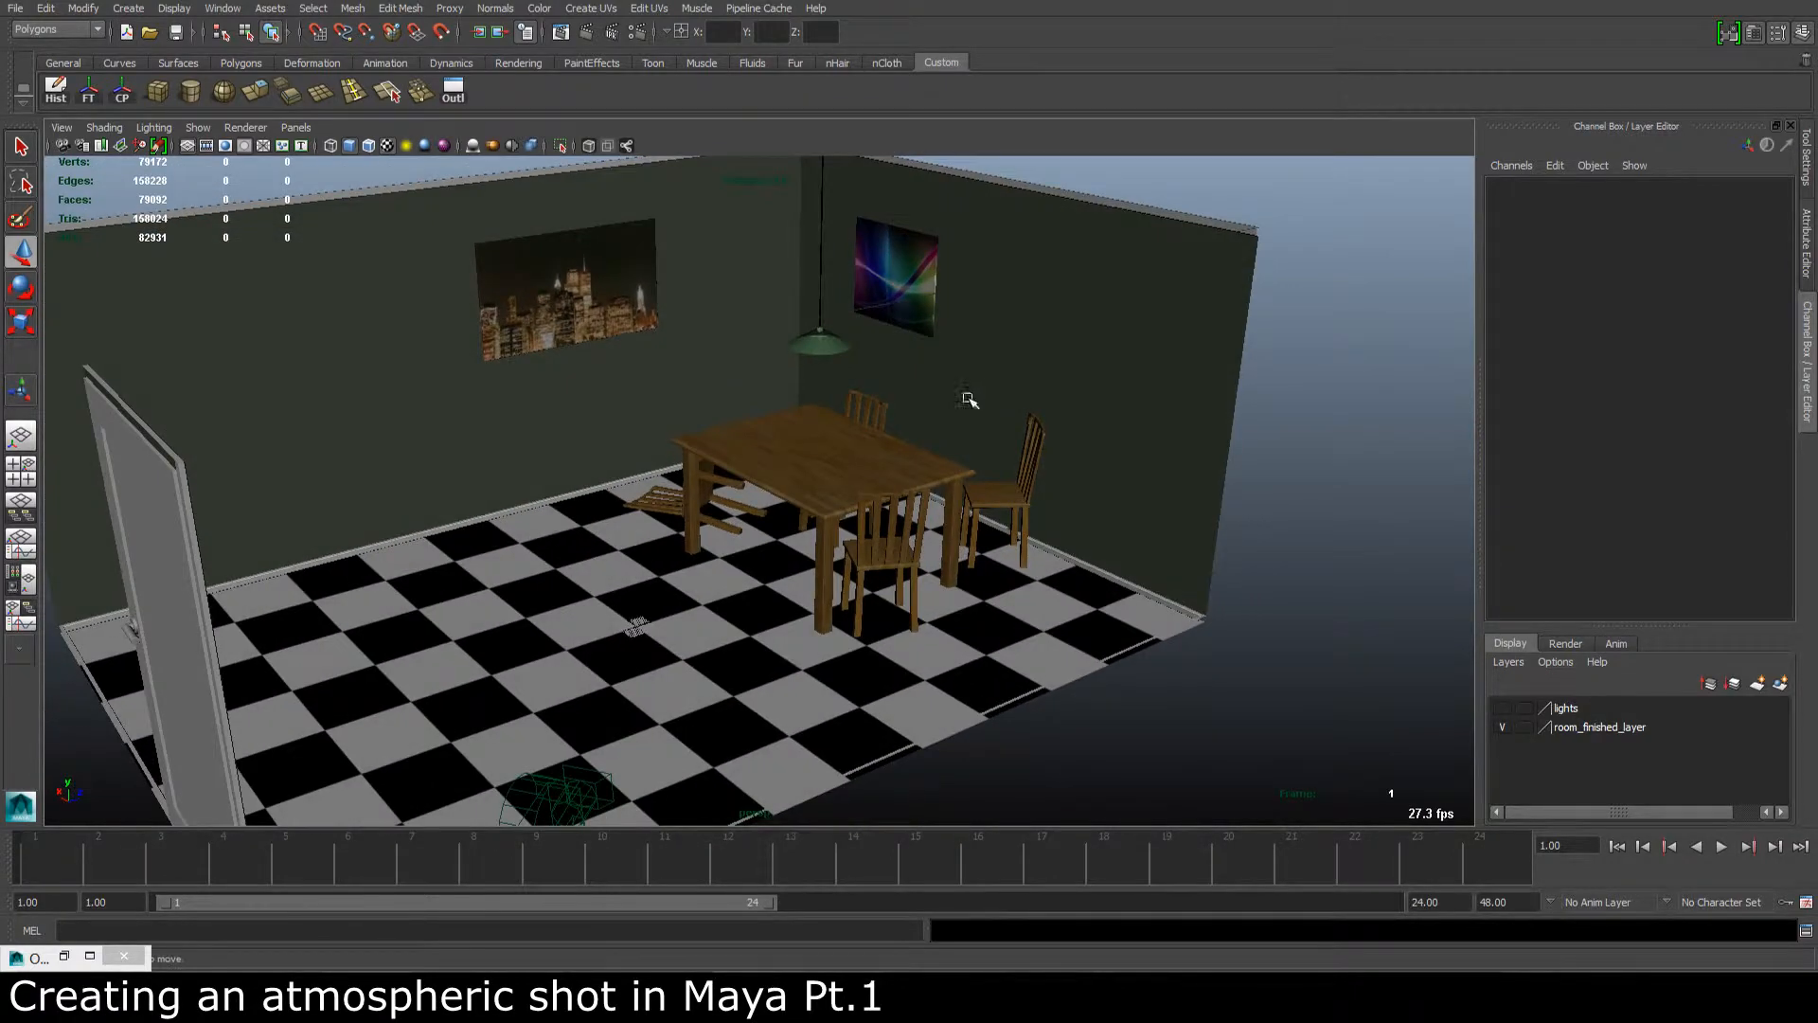
{"action": "left_click", "coordinate": [1502, 727]}
{"action": "left_click_drag", "start_coordinate": [857, 573], "coordinate": [973, 589], "text": "alt"}
{"action": "right_click_drag", "start_coordinate": [973, 589], "coordinate": [1441, 750], "text": "alt"}
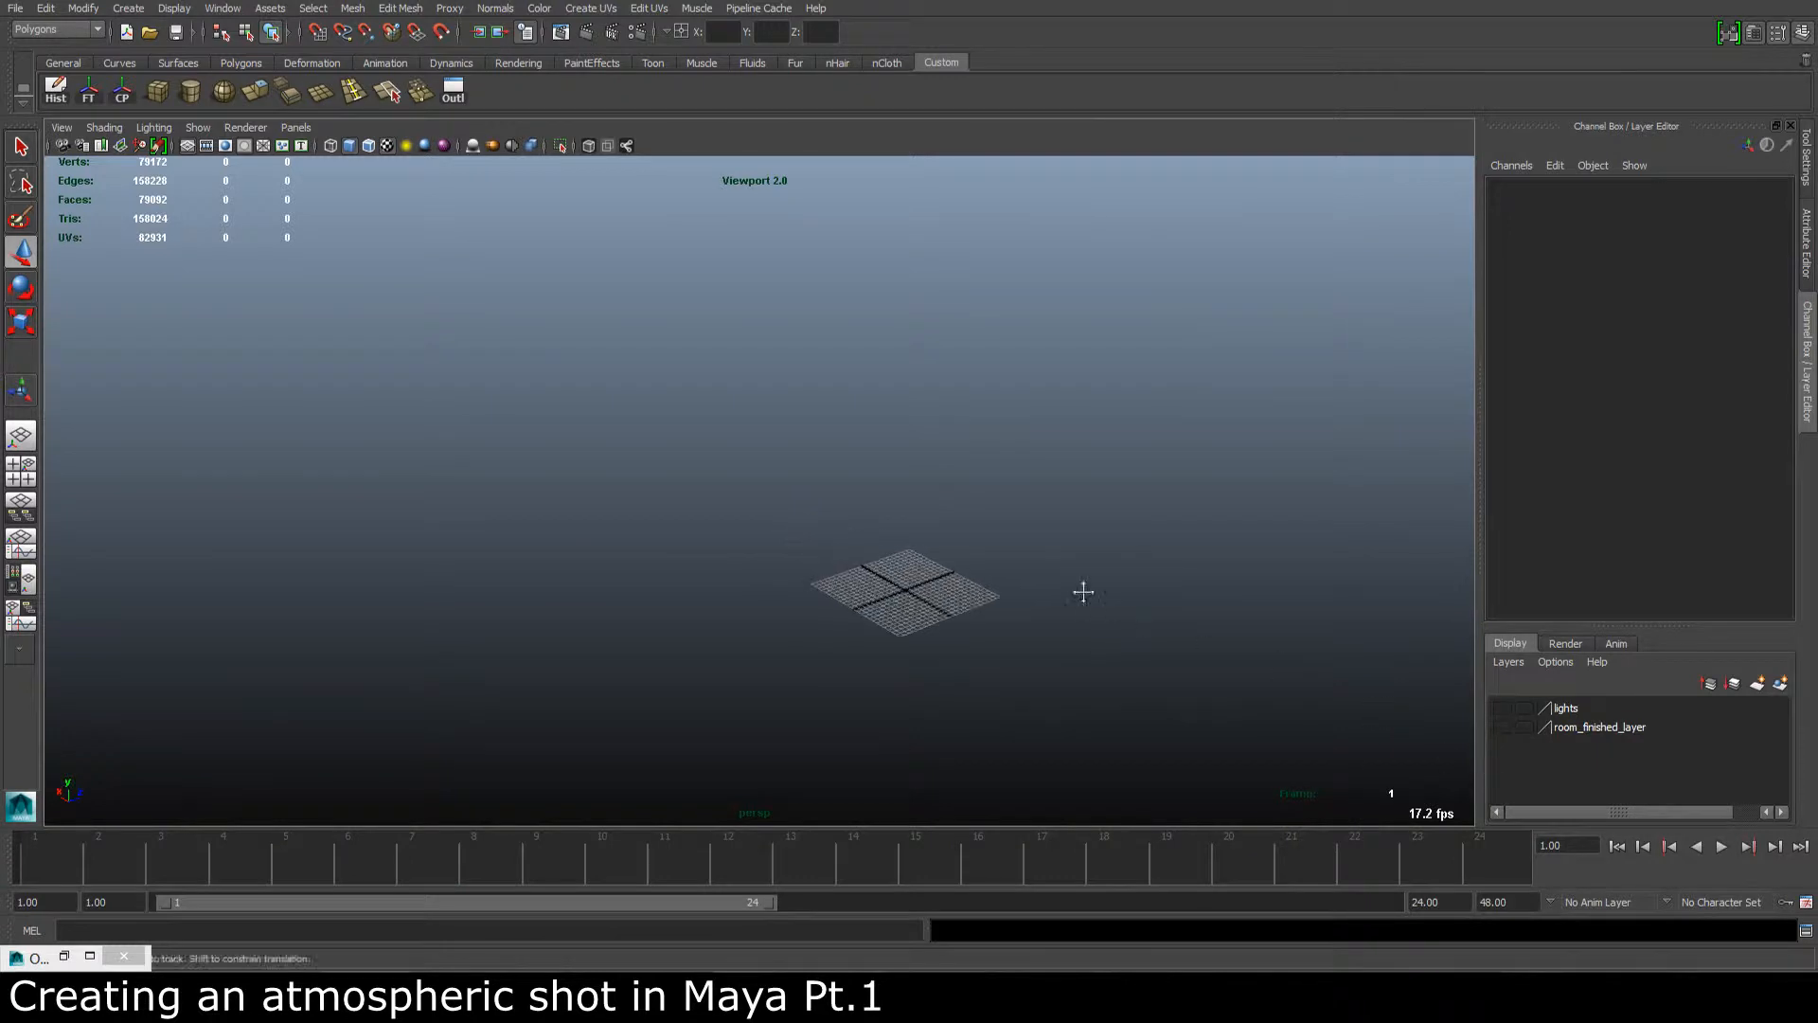
{"action": "middle_click_drag", "start_coordinate": [1084, 592], "coordinate": [1018, 527], "text": "alt"}
{"action": "right_click_drag", "start_coordinate": [904, 538], "coordinate": [1343, 648], "text": "alt"}
{"action": "middle_click_drag", "start_coordinate": [1136, 611], "coordinate": [914, 565], "text": "alt"}
{"action": "left_click_drag", "start_coordinate": [860, 553], "coordinate": [901, 593], "text": "alt"}
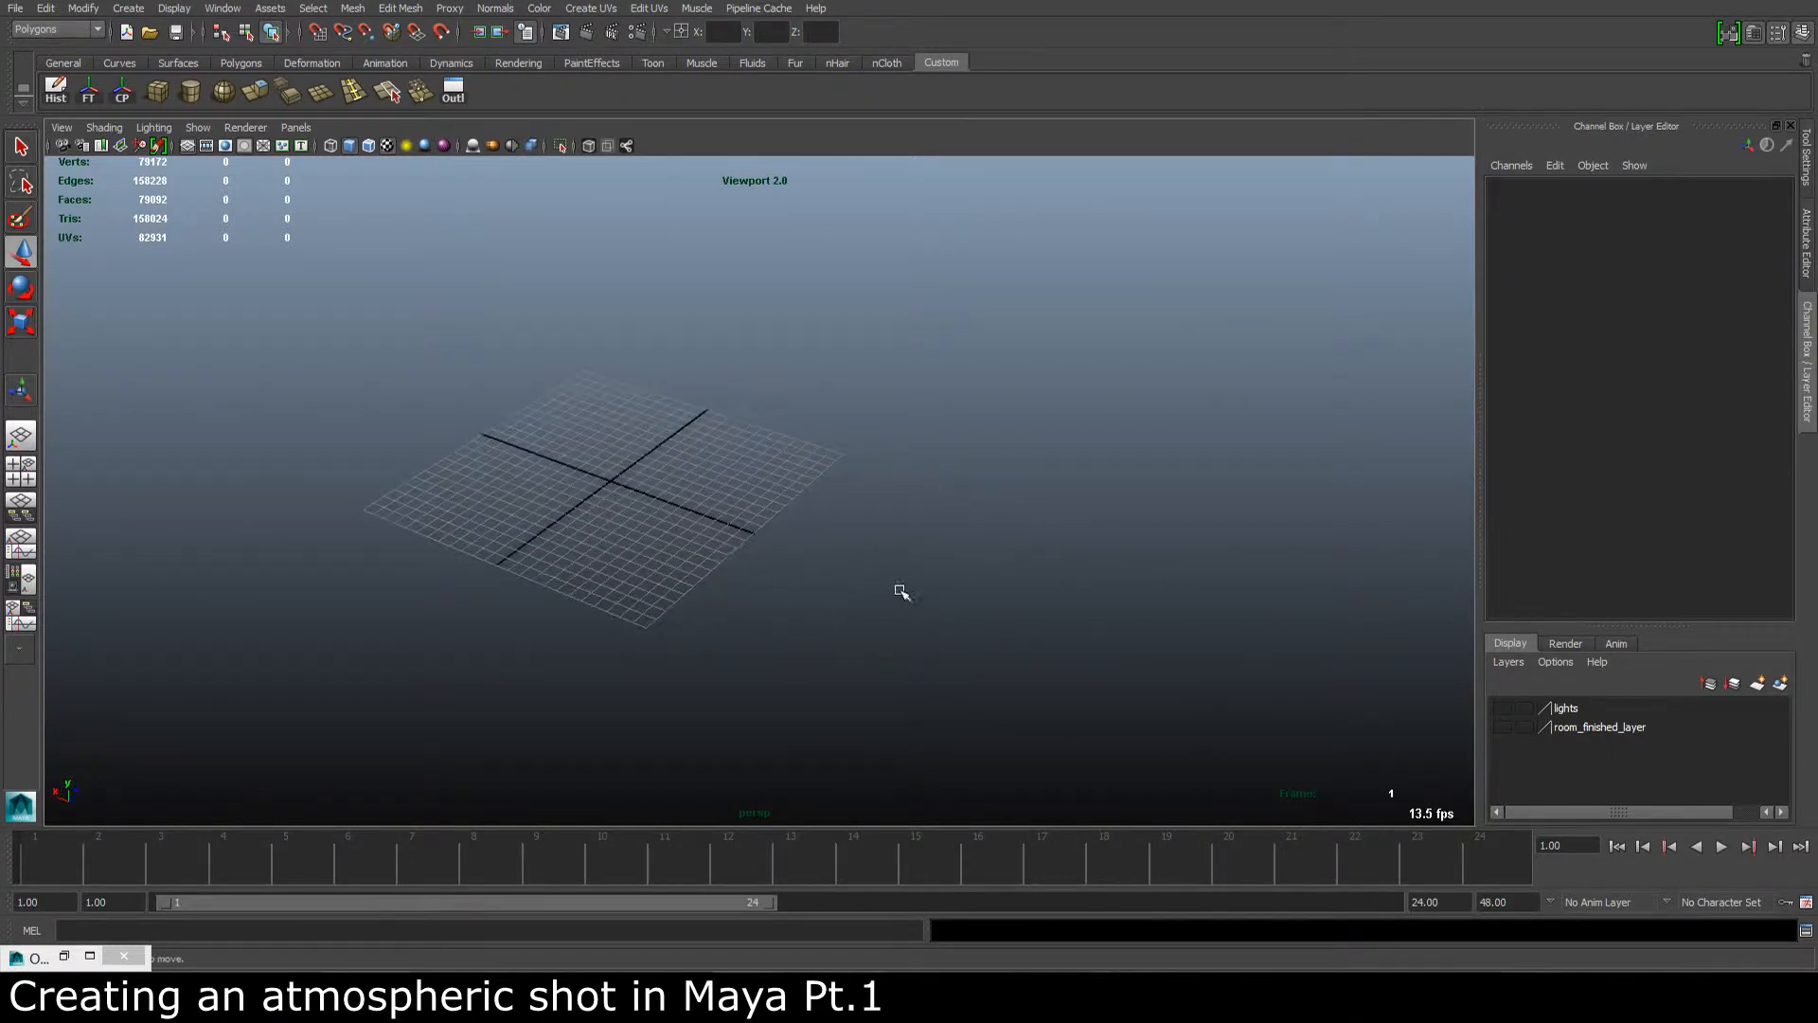
{"action": "middle_click_drag", "start_coordinate": [628, 531], "coordinate": [759, 536], "text": "alt"}
{"action": "right_click_drag", "start_coordinate": [758, 536], "coordinate": [1096, 568], "text": "alt"}
{"action": "left_click_drag", "start_coordinate": [1095, 568], "coordinate": [829, 507], "text": "alt"}
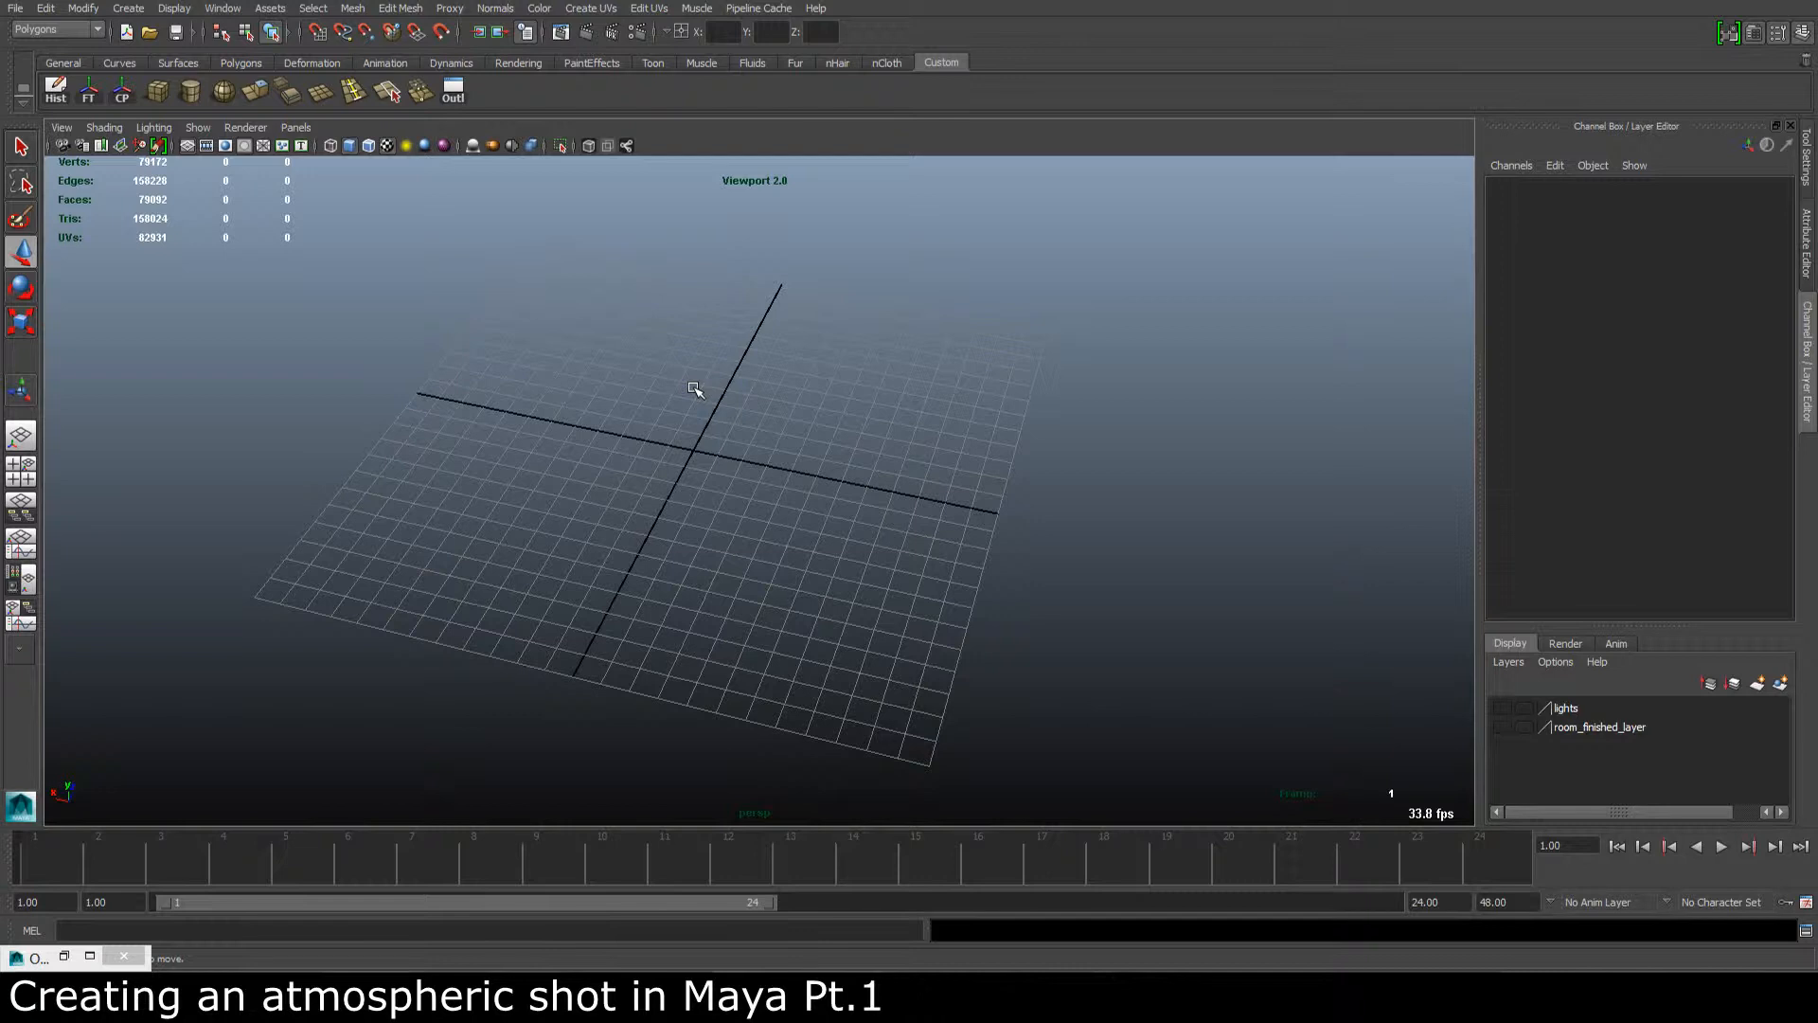
{"action": "scroll", "coordinate": [718, 417], "scroll_direction": "down", "scroll_amount": 10}
{"action": "left_click_drag", "start_coordinate": [890, 475], "coordinate": [777, 491], "text": "alt"}
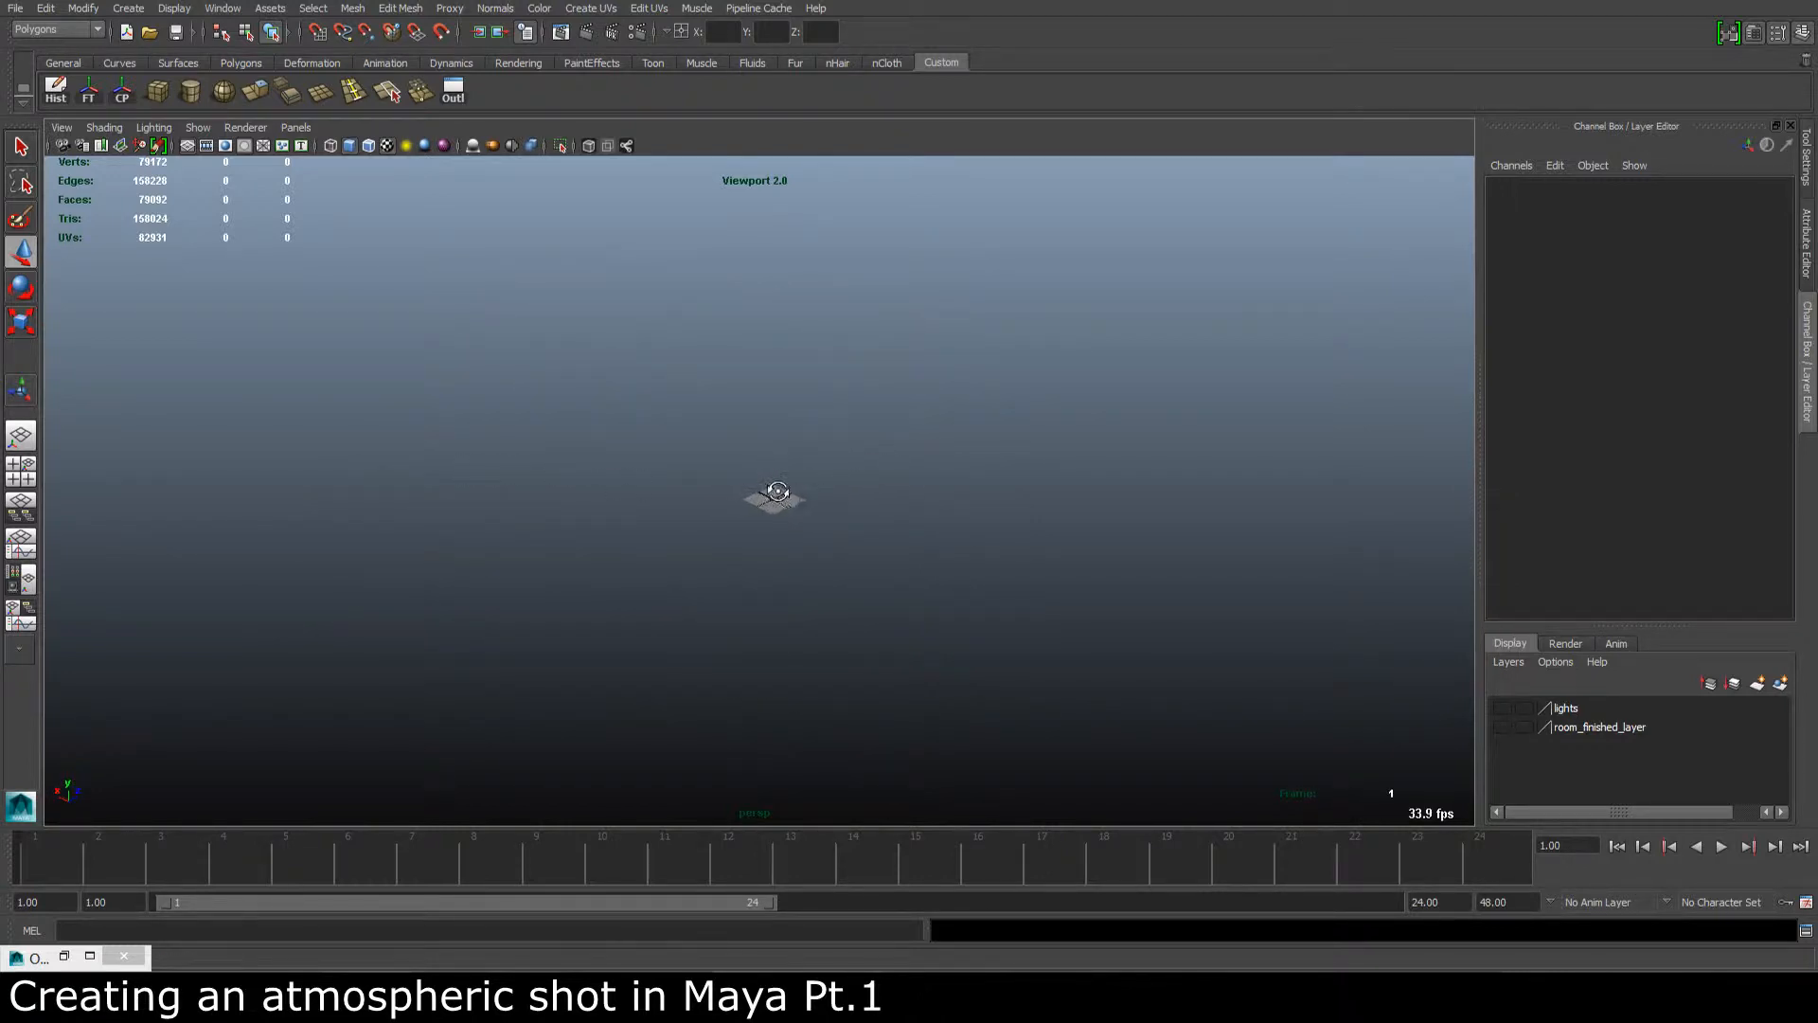
{"action": "scroll", "coordinate": [710, 480], "scroll_direction": "up", "scroll_amount": 10}
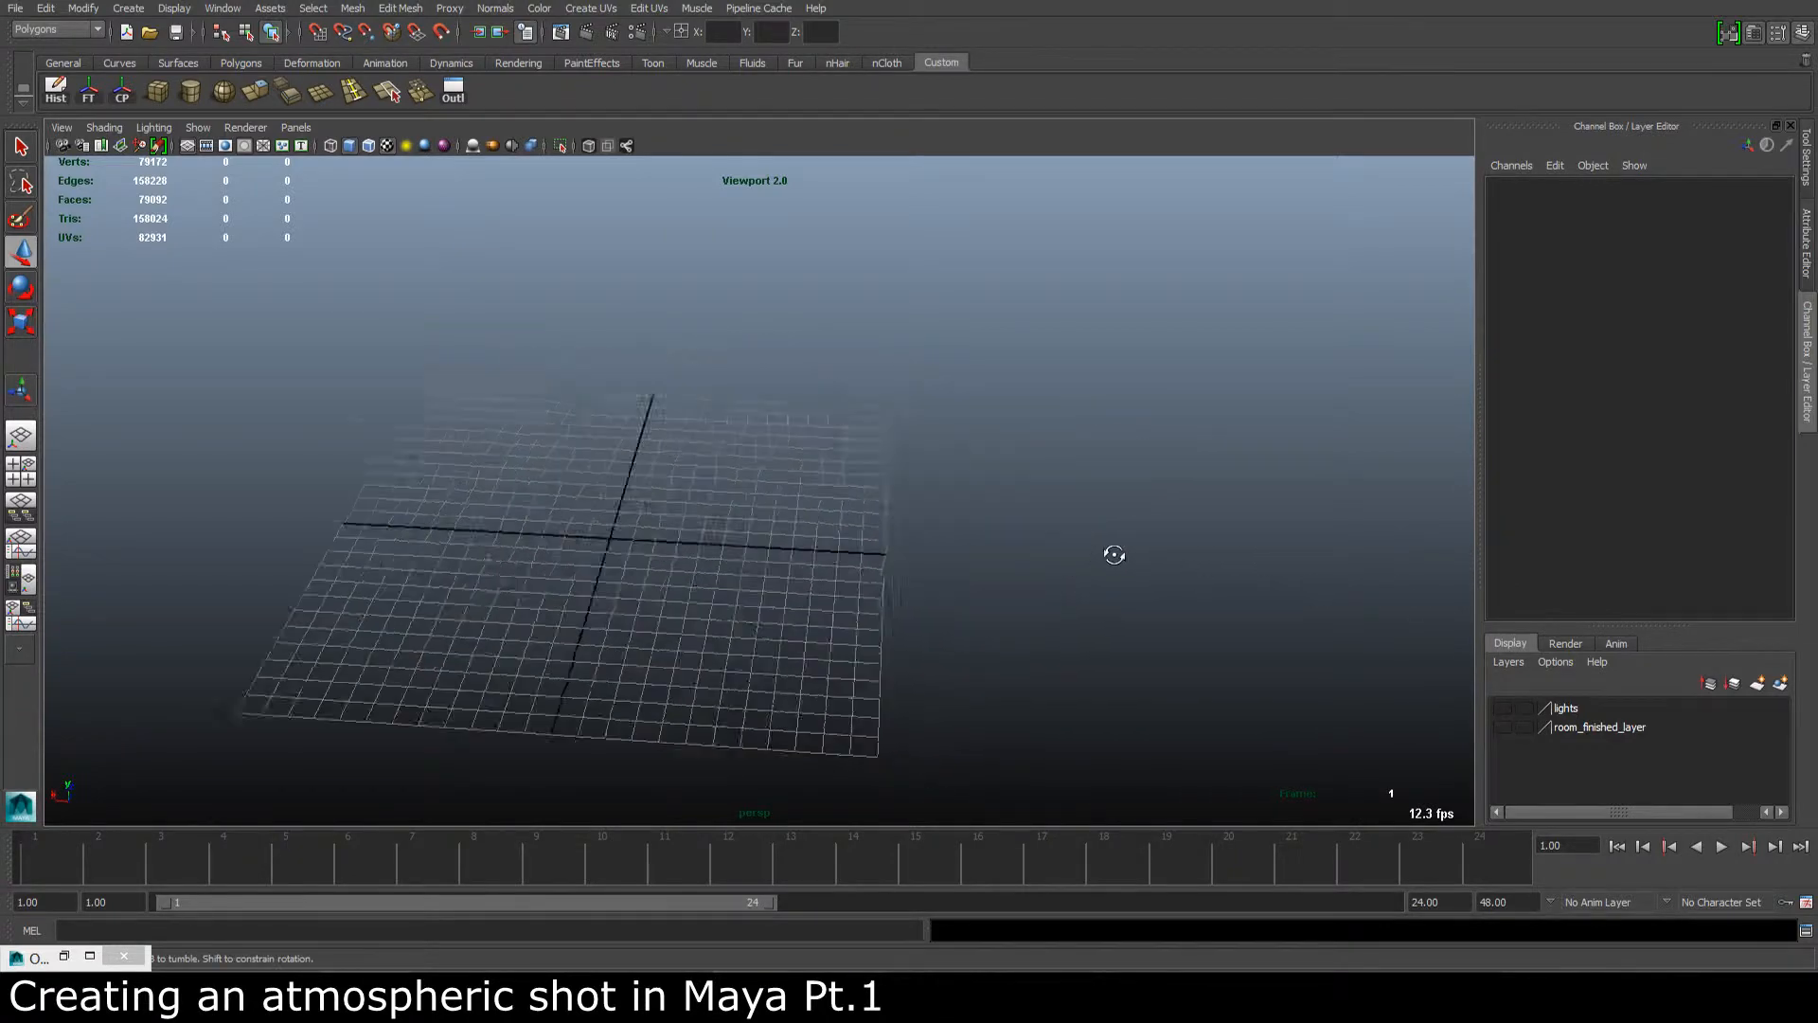
{"action": "left_click_drag", "start_coordinate": [1114, 555], "coordinate": [820, 557], "text": "alt"}
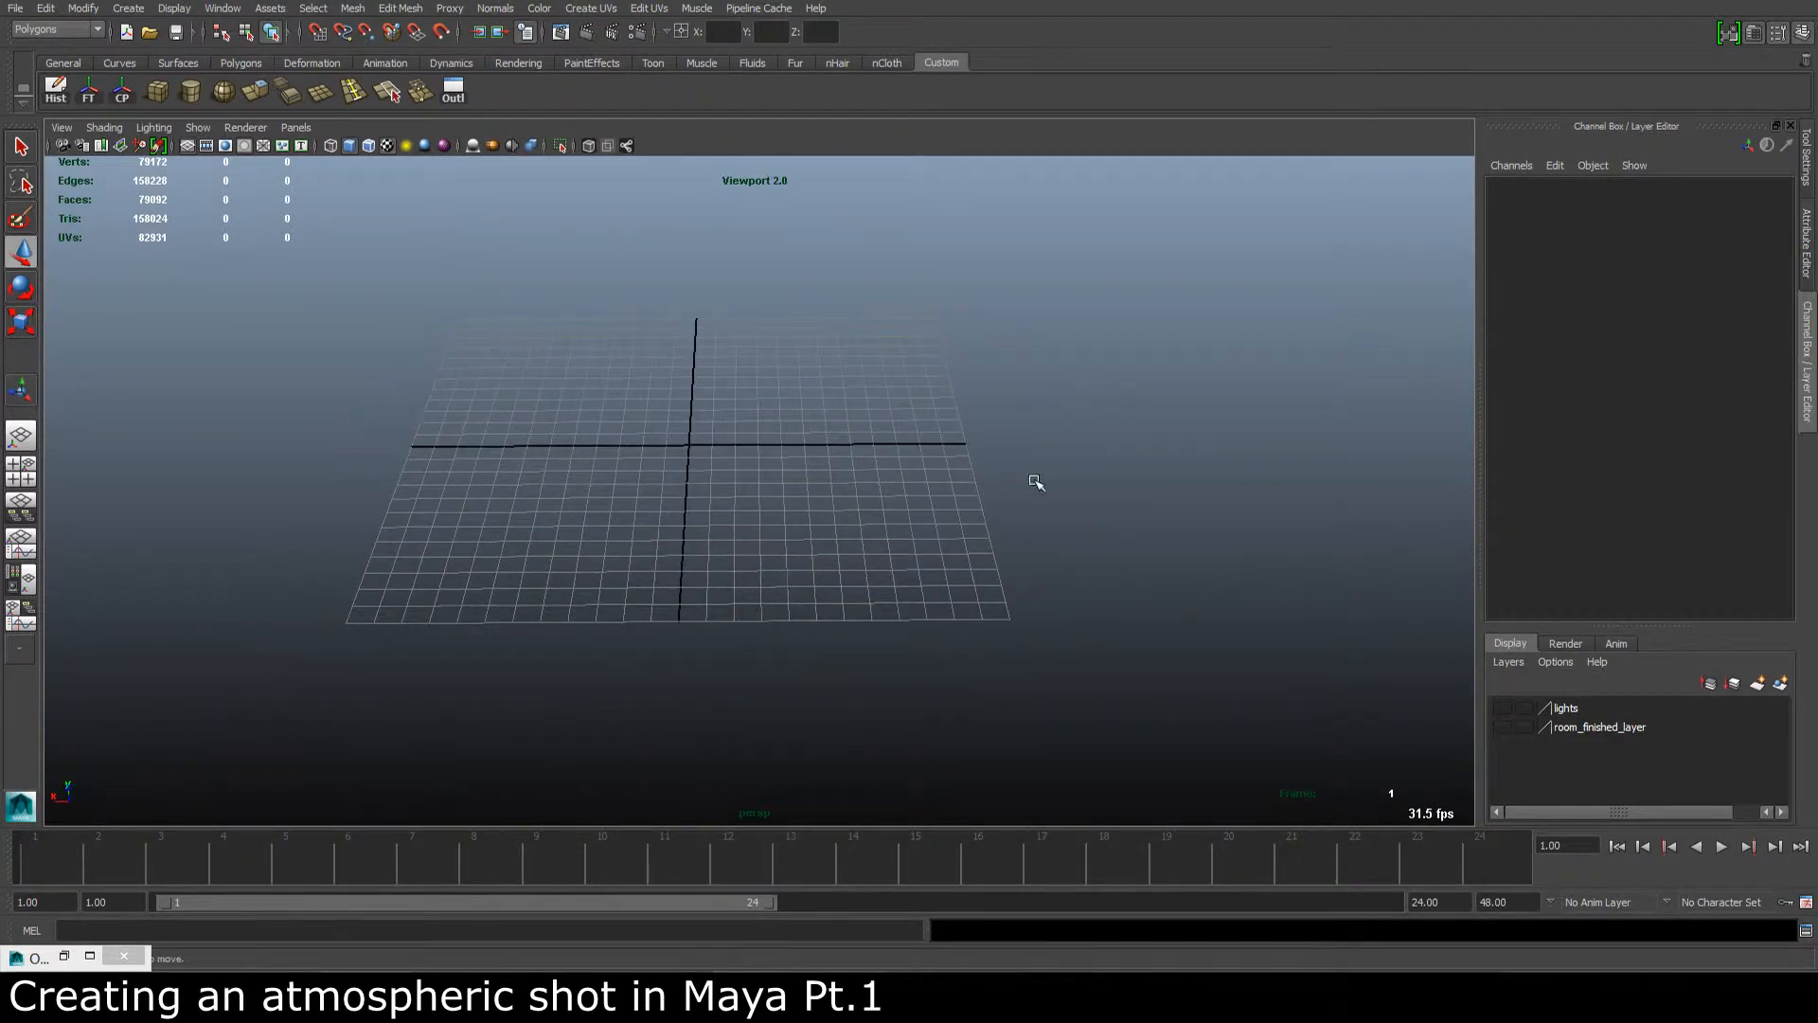
{"action": "left_click_drag", "start_coordinate": [1042, 509], "coordinate": [983, 532], "text": "alt"}
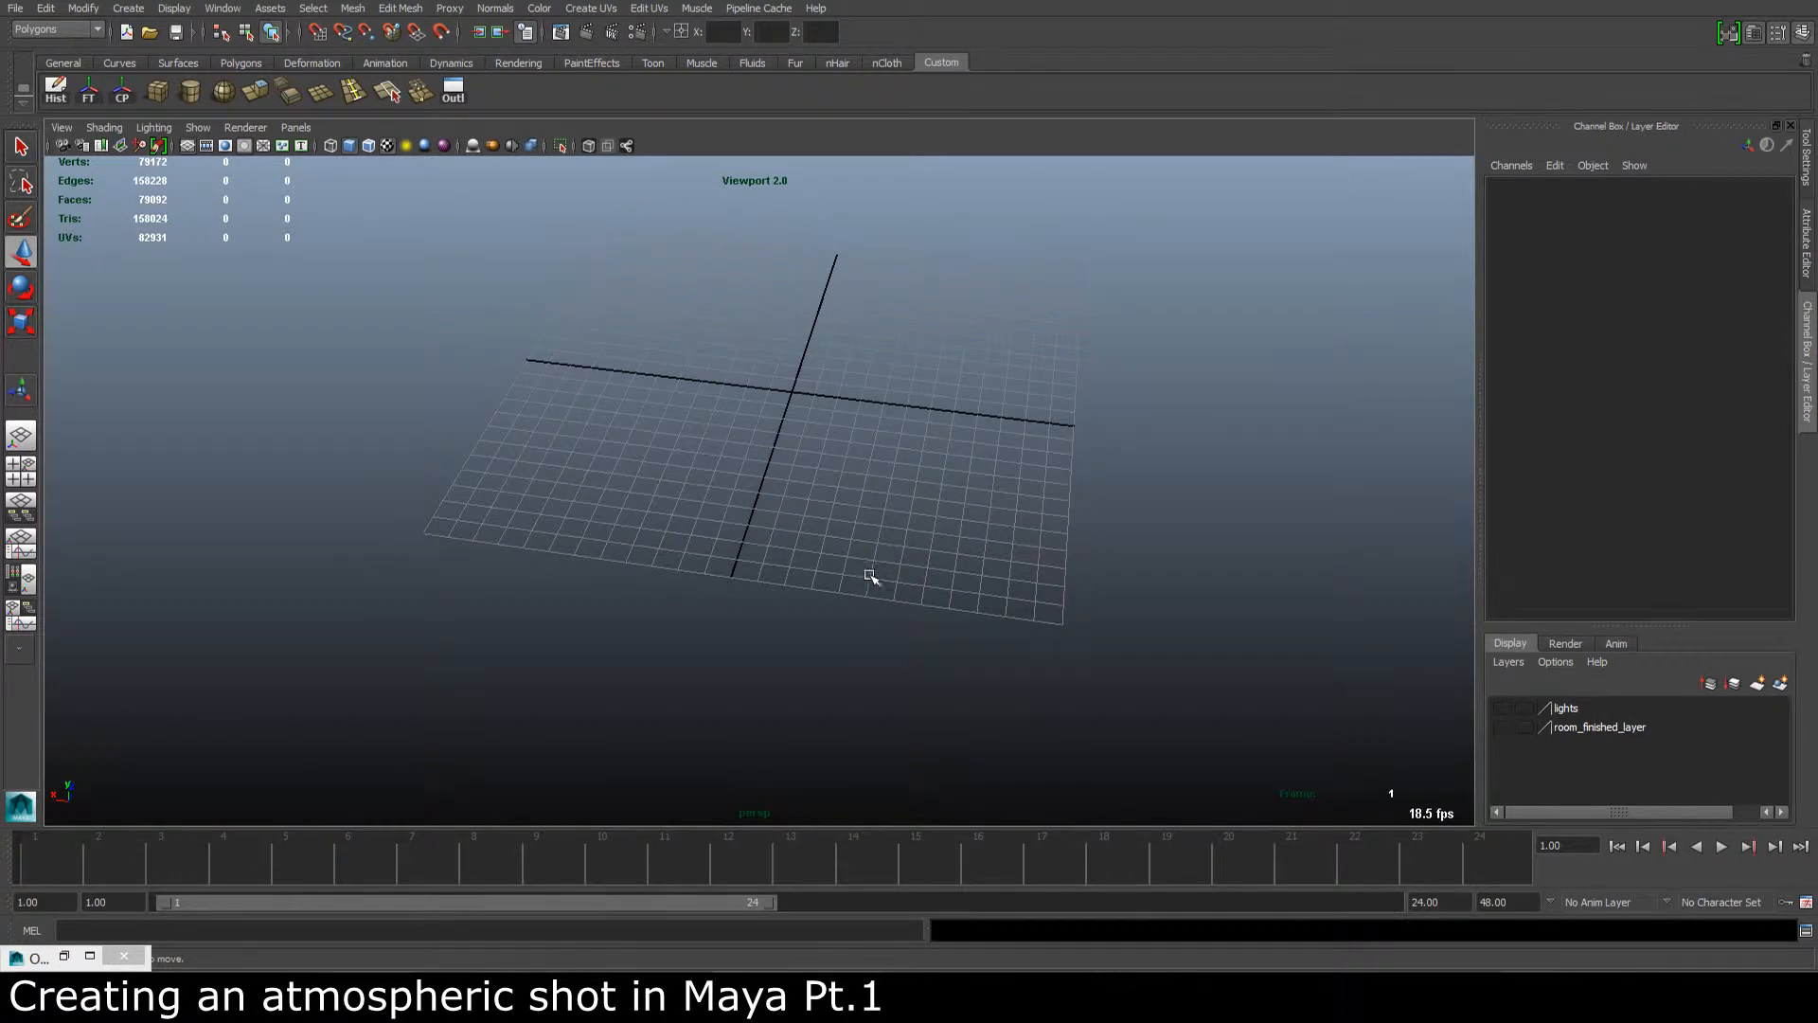
{"action": "left_click_drag", "start_coordinate": [890, 556], "coordinate": [887, 552], "text": "alt"}
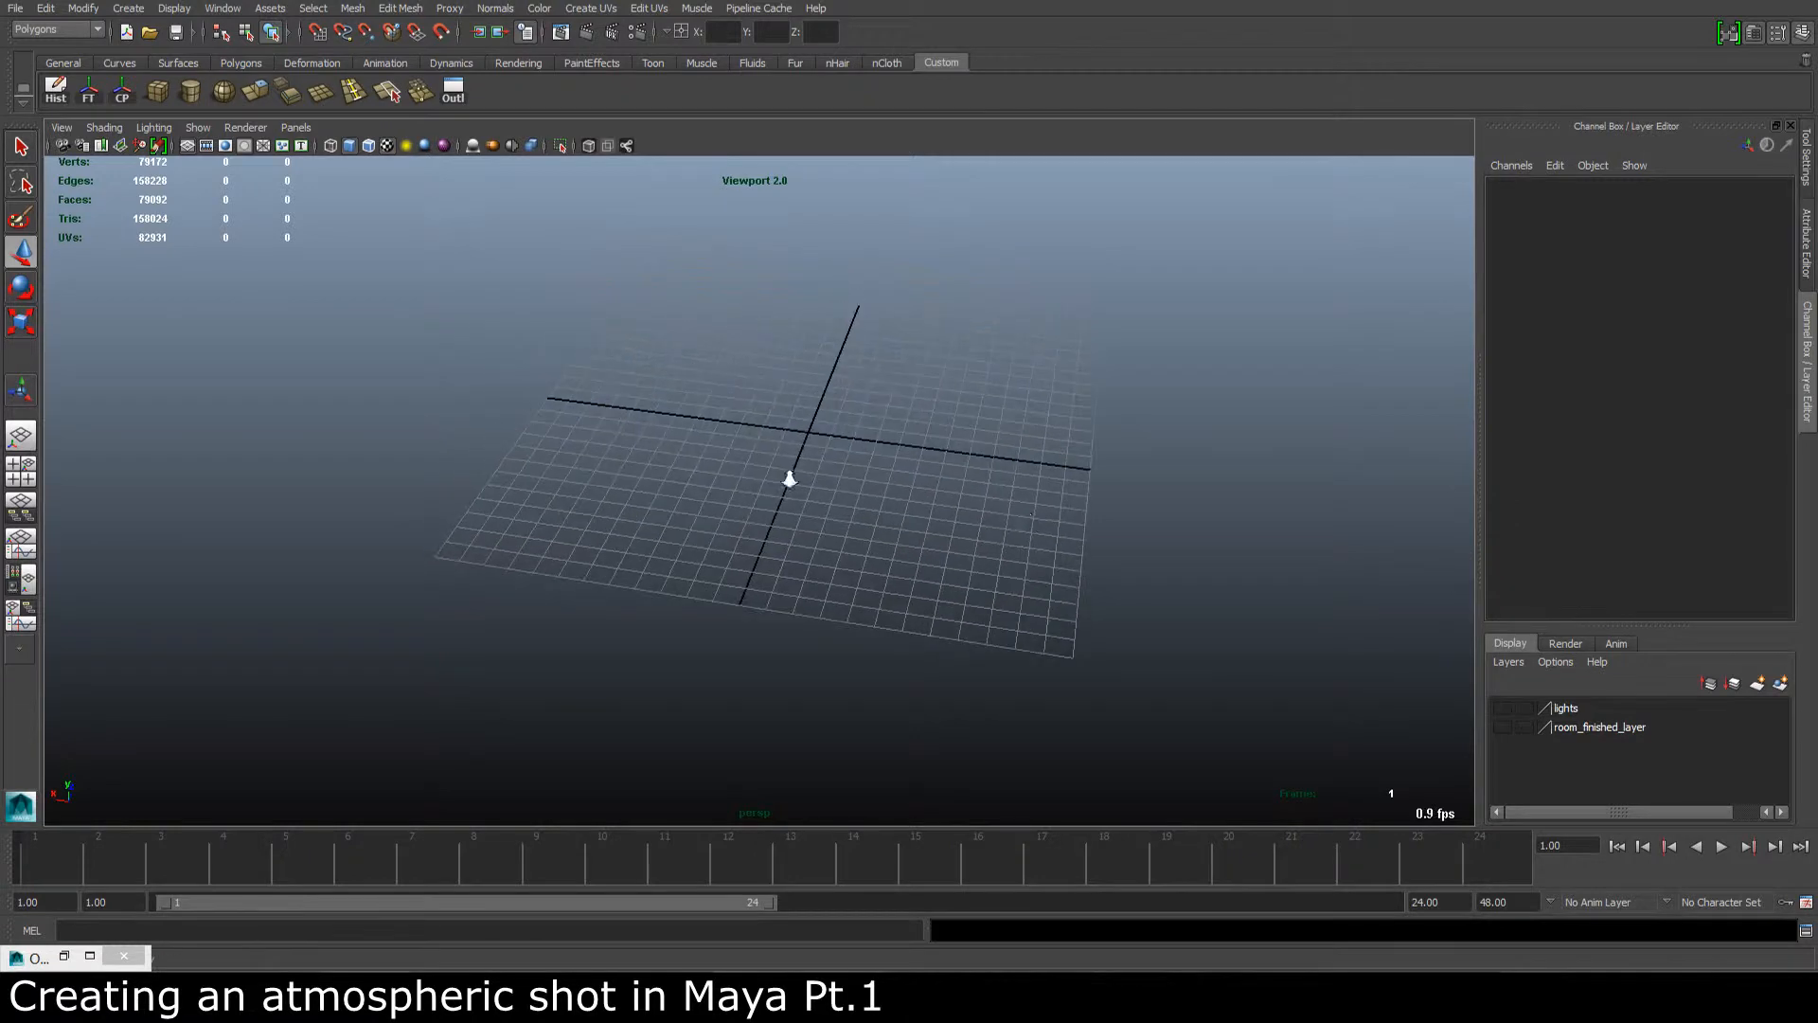
{"action": "right_click_drag", "start_coordinate": [790, 478], "coordinate": [218, 381], "text": "alt"}
{"action": "left_click_drag", "start_coordinate": [999, 476], "coordinate": [742, 455], "text": "alt"}
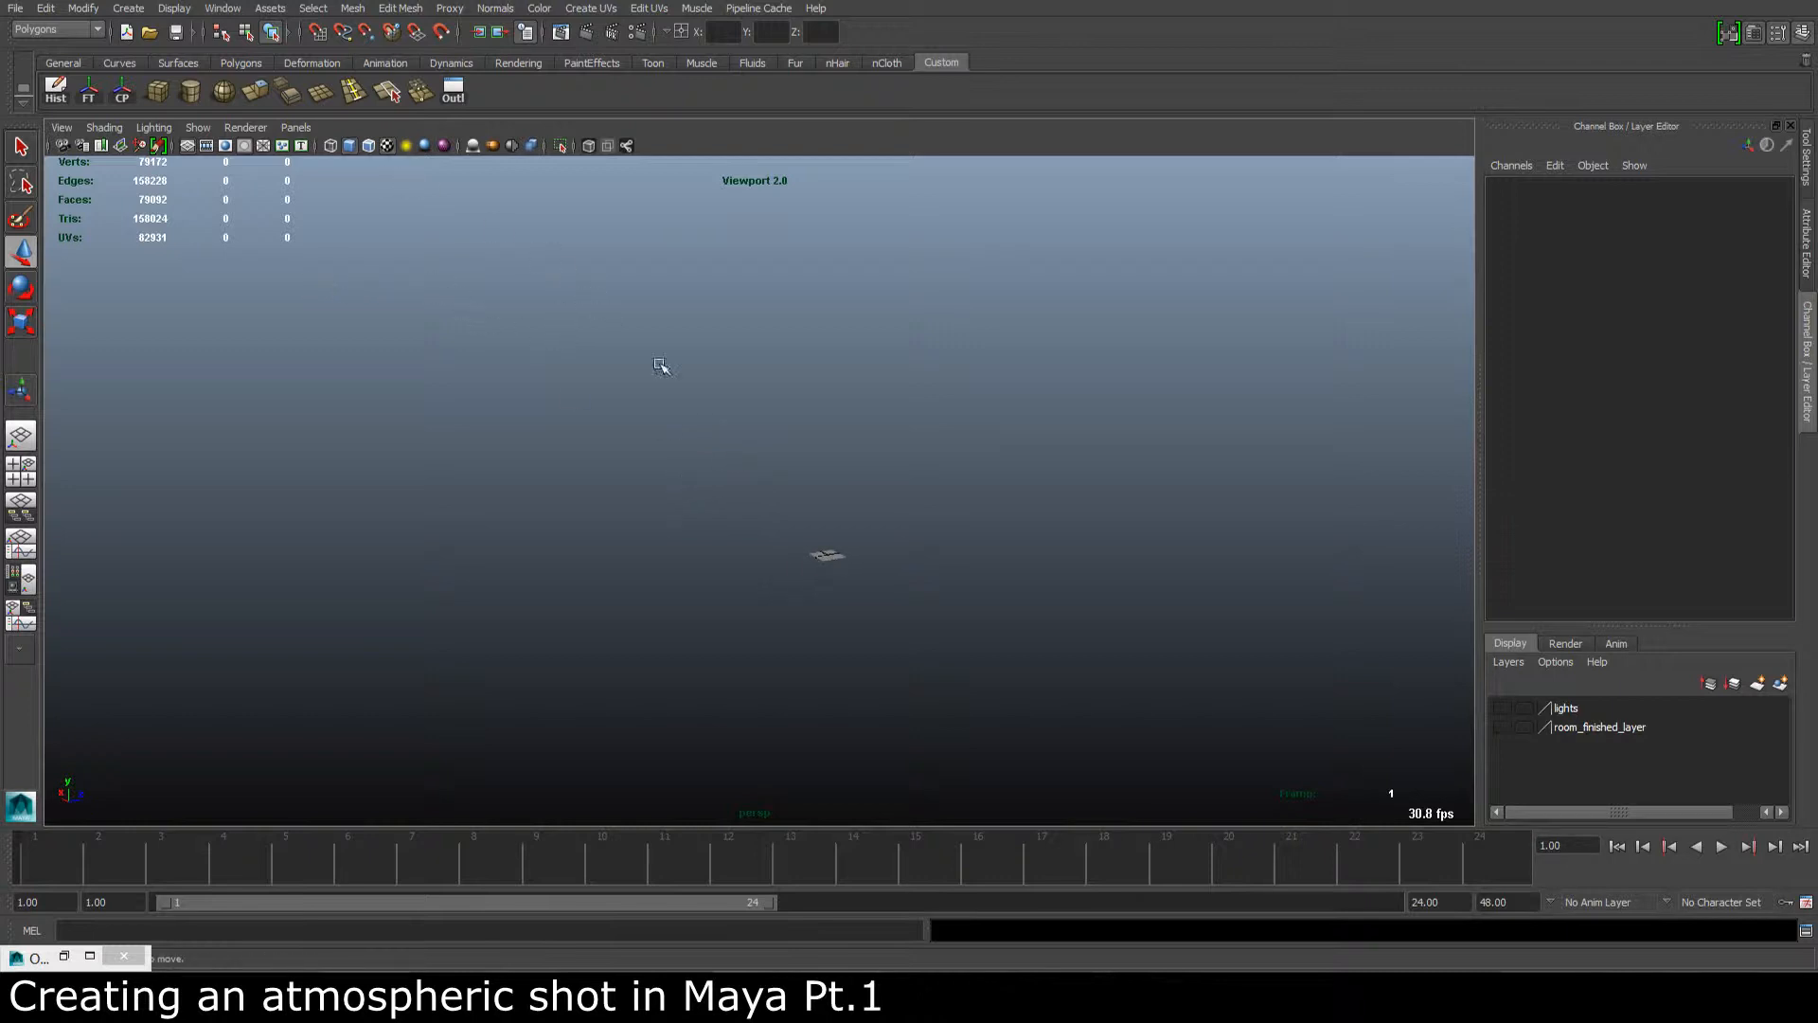
{"action": "left_click_drag", "start_coordinate": [739, 369], "coordinate": [807, 375], "text": "alt"}
Step: Create a polygon cube at the origin and frame it in the perspective view
{"action": "left_click", "coordinate": [129, 9]}
{"action": "mouse_move", "coordinate": [165, 54]}
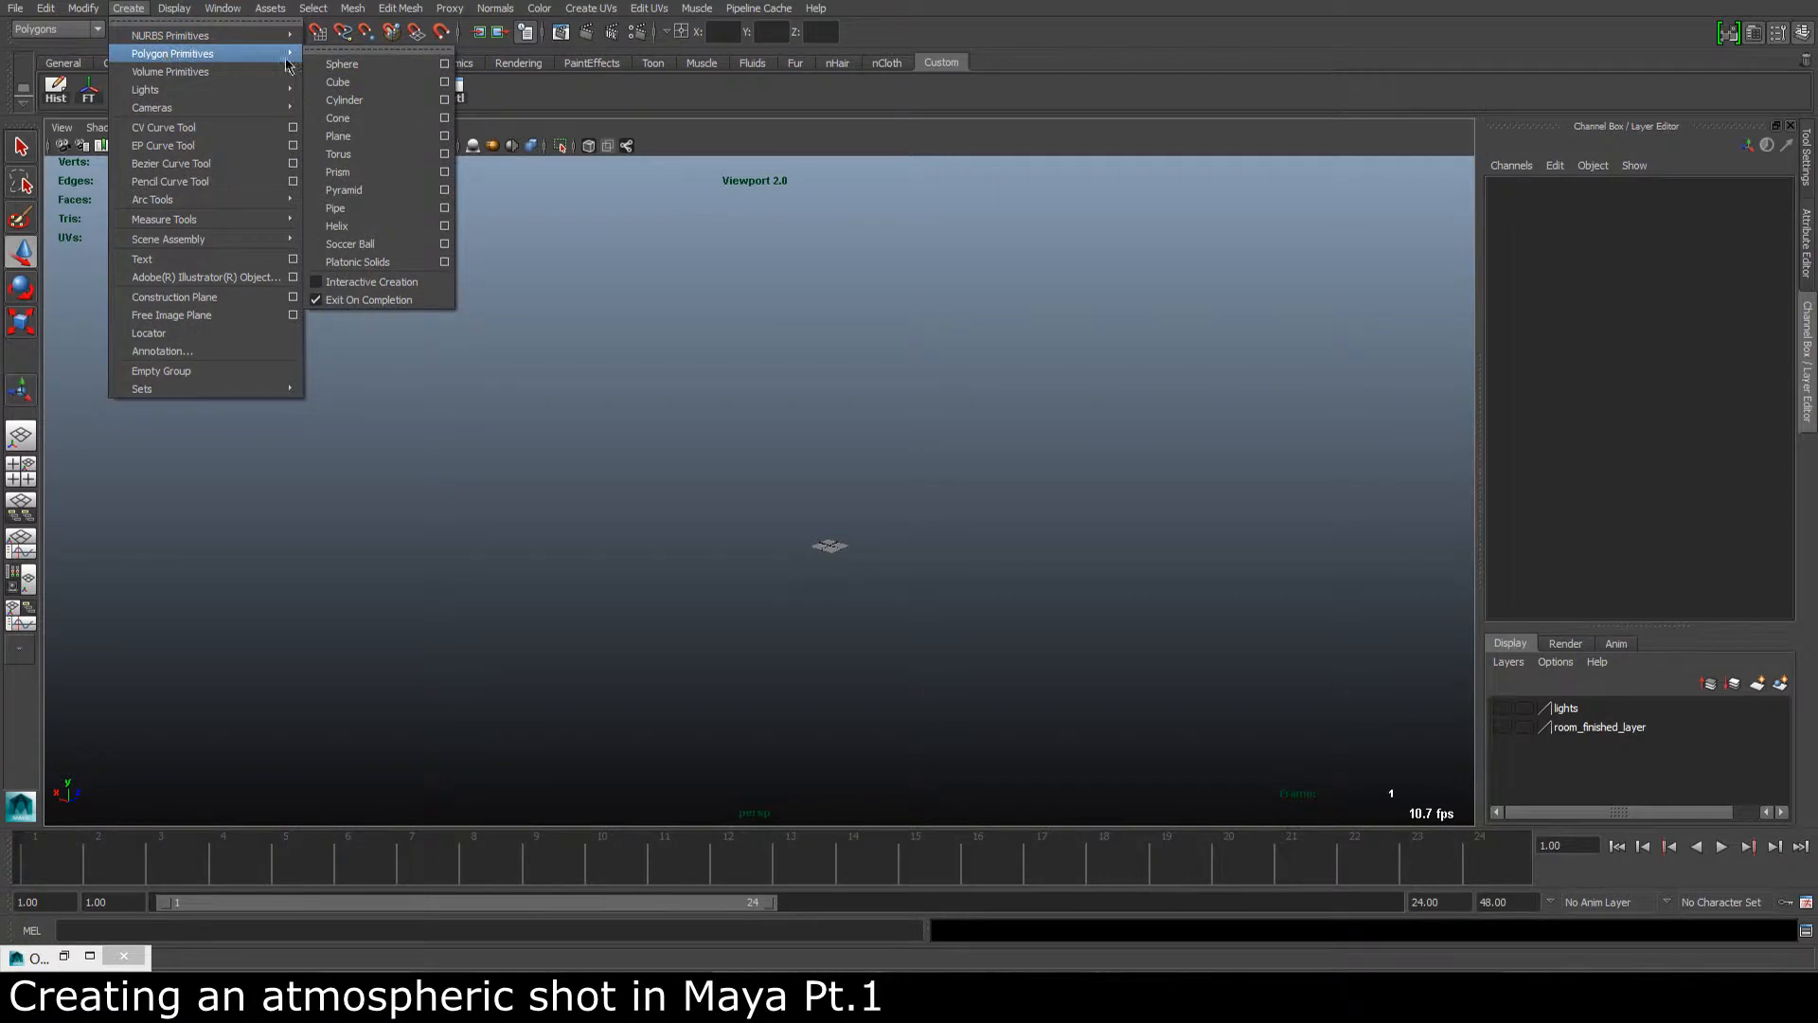
{"action": "left_click", "coordinate": [358, 82]}
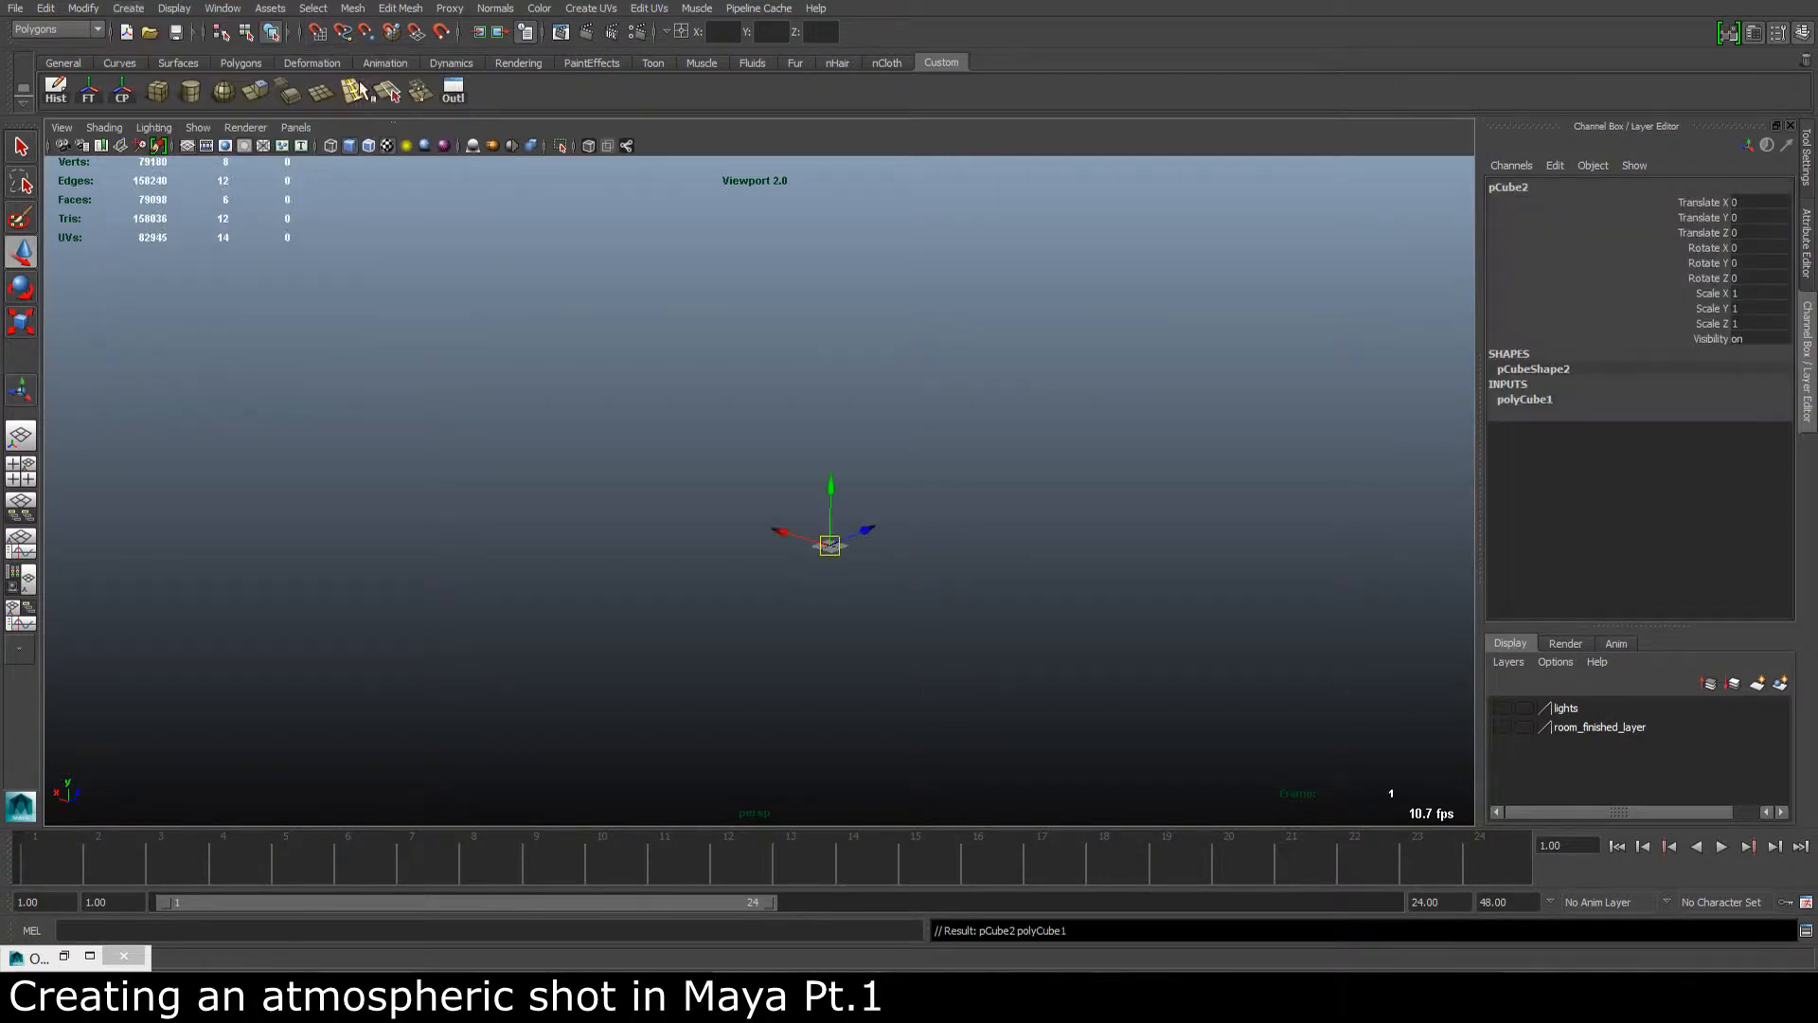
{"action": "key", "text": "f"}
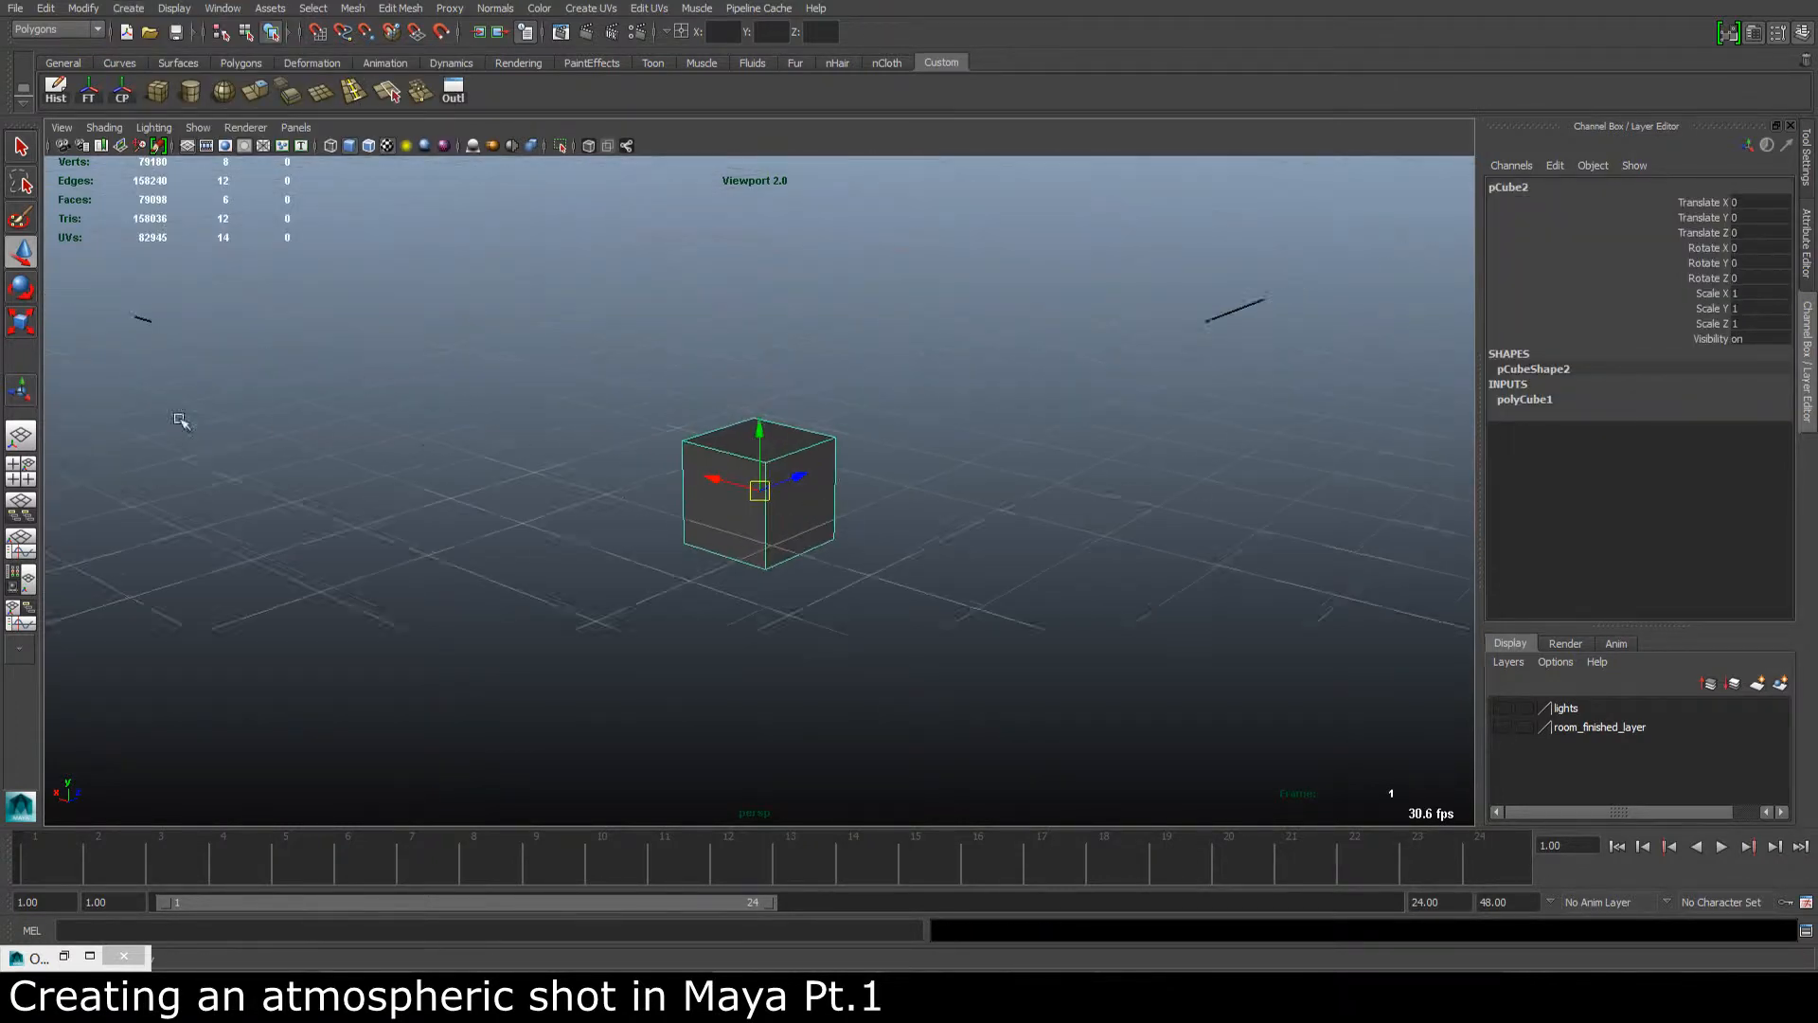
{"action": "right_click_drag", "start_coordinate": [872, 483], "coordinate": [769, 440], "text": "alt"}
{"action": "left_click_drag", "start_coordinate": [769, 435], "coordinate": [844, 454], "text": "alt"}
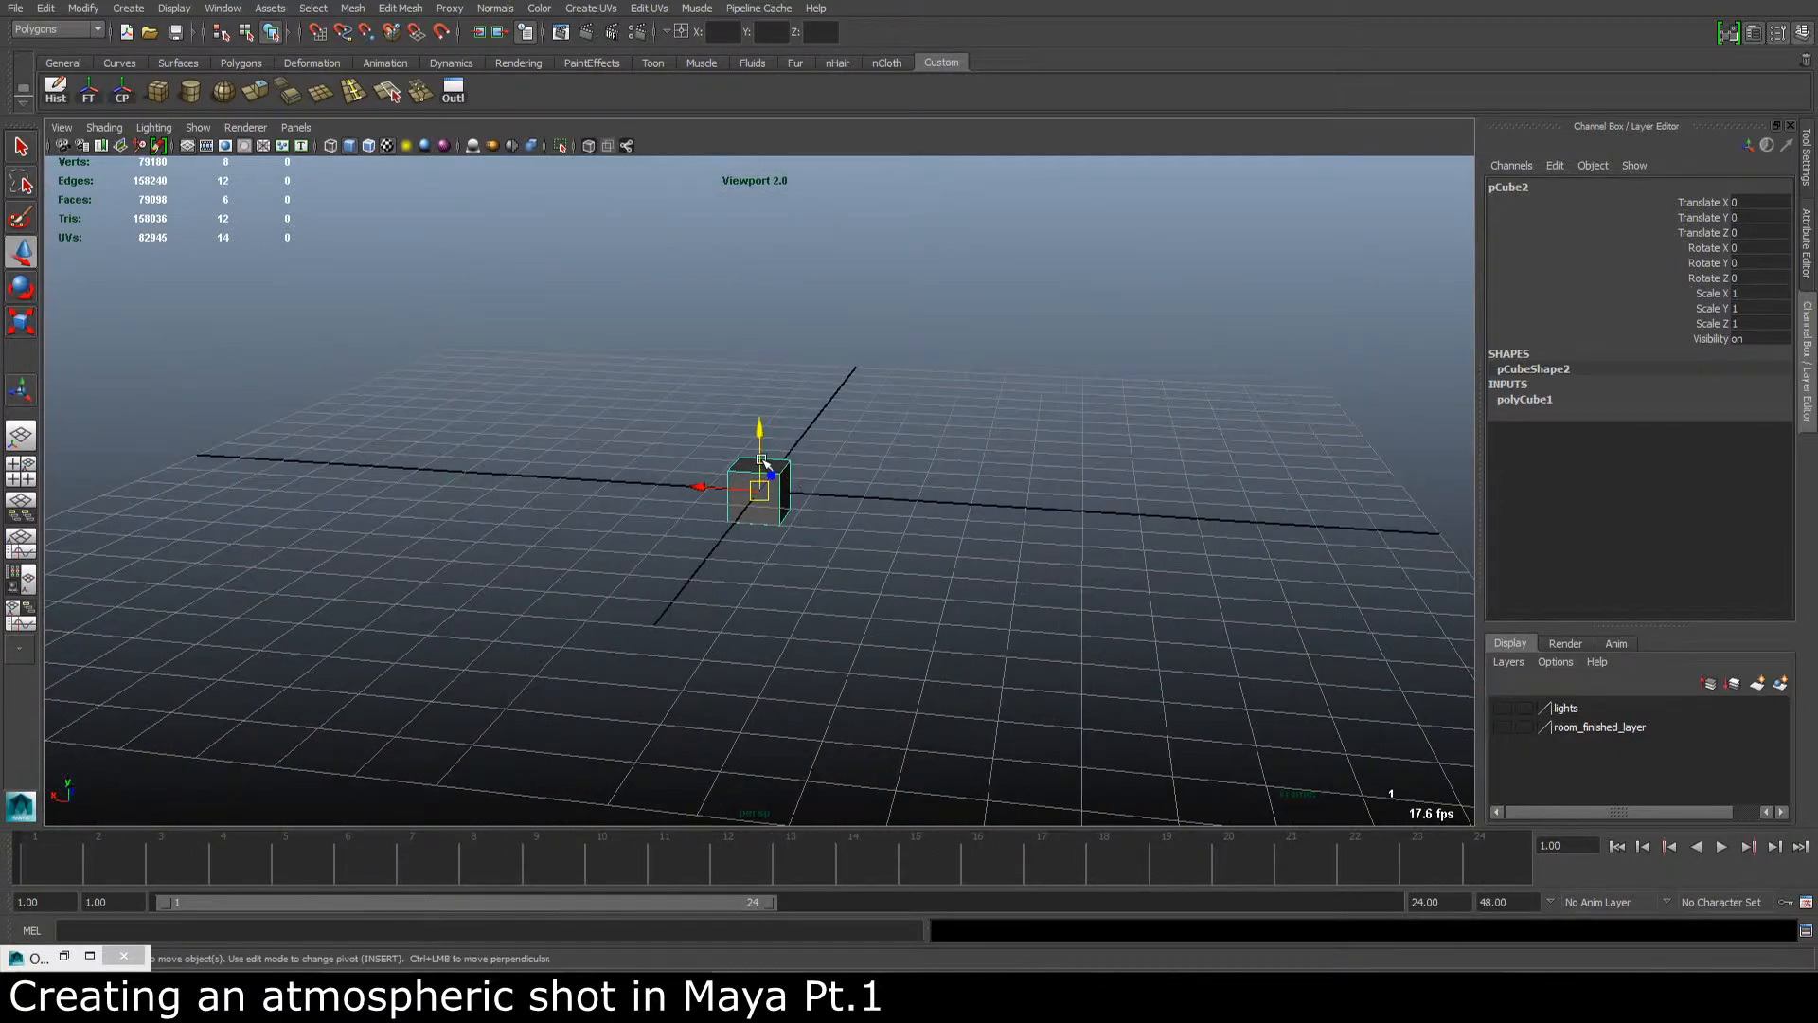
{"action": "mouse_move", "coordinate": [792, 540]}
{"action": "left_mouse_down", "text": "alt"}
{"action": "mouse_move", "coordinate": [804, 475]}
{"action": "mouse_move", "coordinate": [794, 510]}
{"action": "left_mouse_up", "text": "alt"}
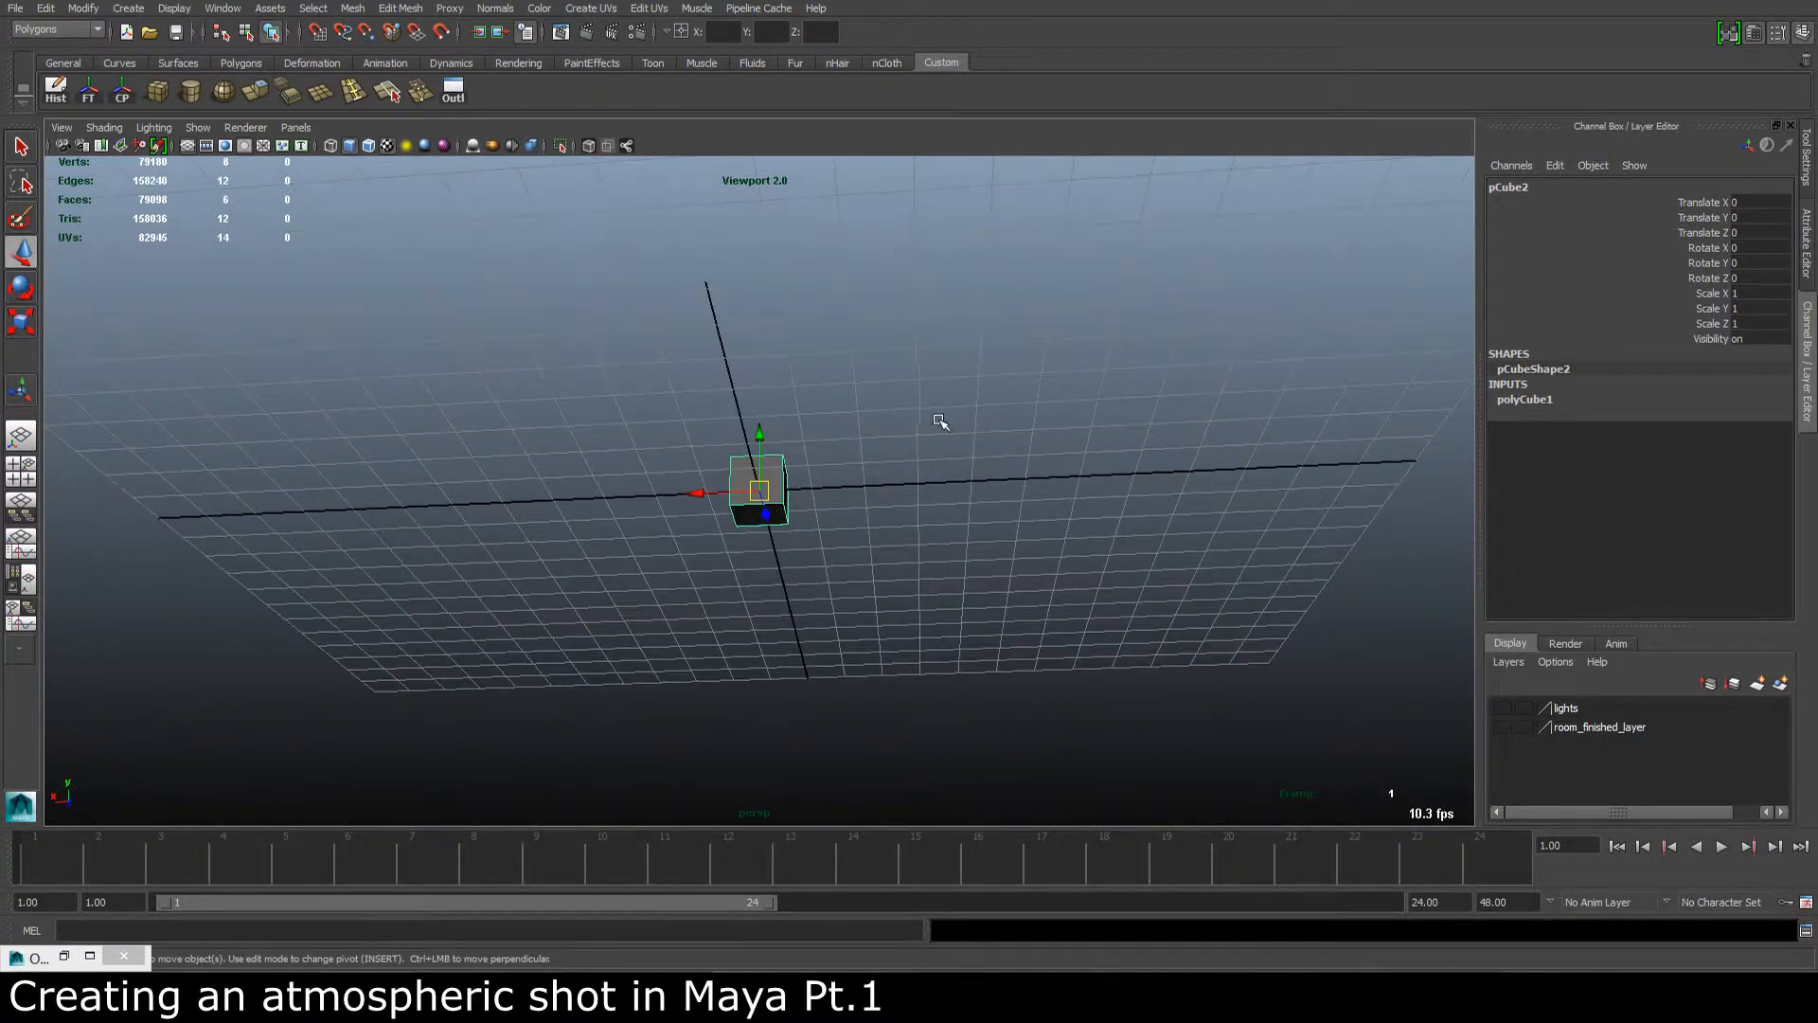
{"action": "left_click_drag", "start_coordinate": [940, 422], "coordinate": [861, 506], "text": "alt"}
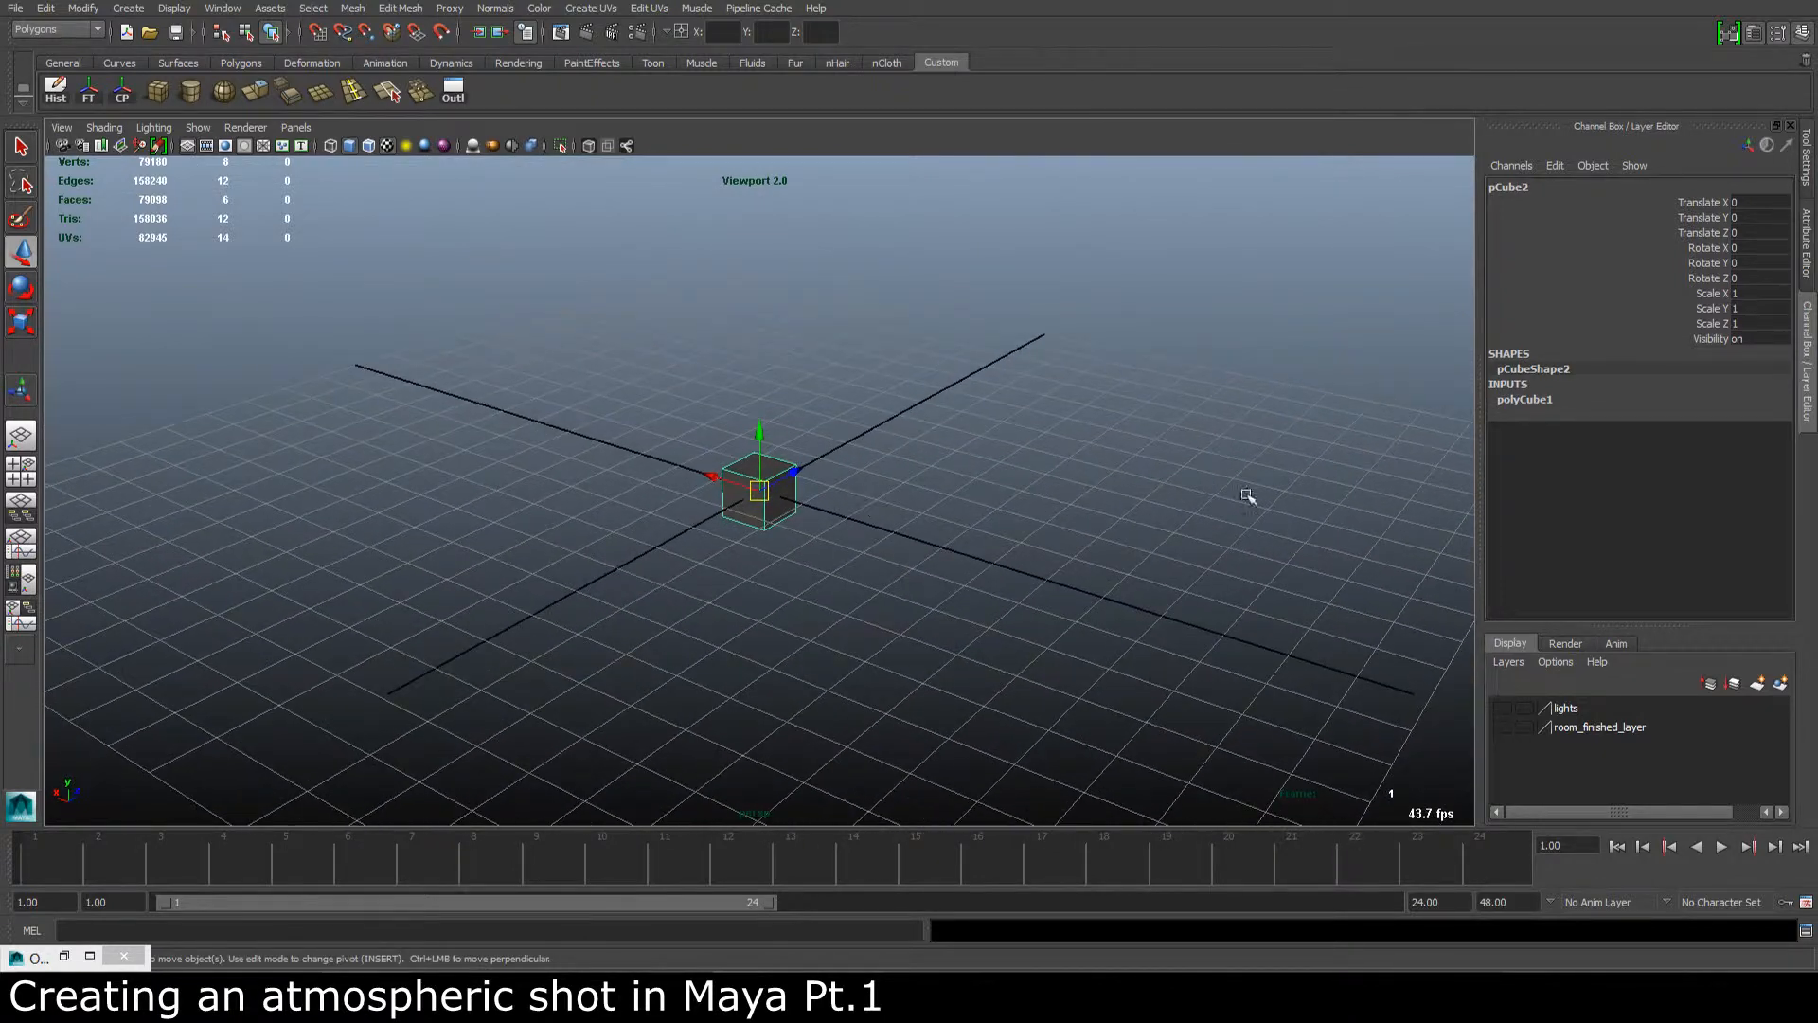
Step: Set the cube's depth to 700 and its width to 500 in its polyCube1 creation attributes
{"action": "left_click", "coordinate": [1523, 399]}
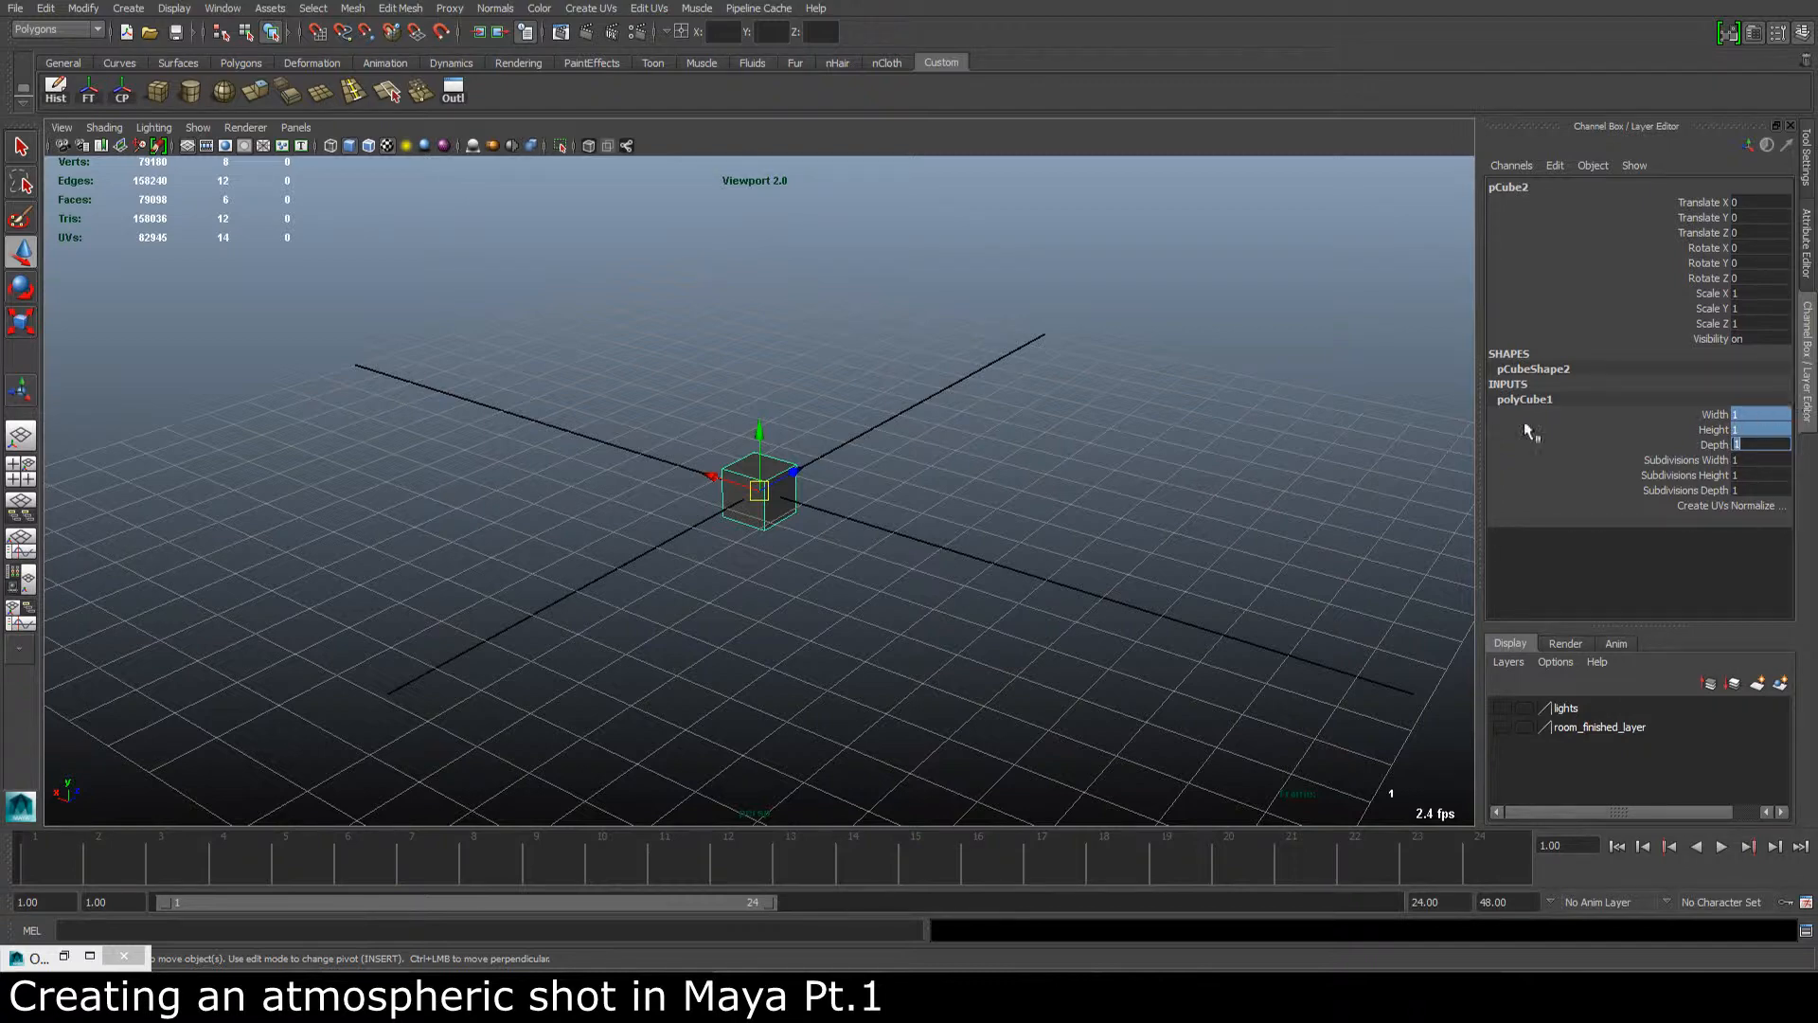
{"action": "mouse_move", "coordinate": [901, 361]}
{"action": "left_mouse_down", "text": "alt"}
{"action": "mouse_move", "coordinate": [869, 450]}
{"action": "mouse_move", "coordinate": [864, 313]}
{"action": "mouse_move", "coordinate": [855, 401]}
{"action": "mouse_move", "coordinate": [877, 370]}
{"action": "left_mouse_up", "text": "alt"}
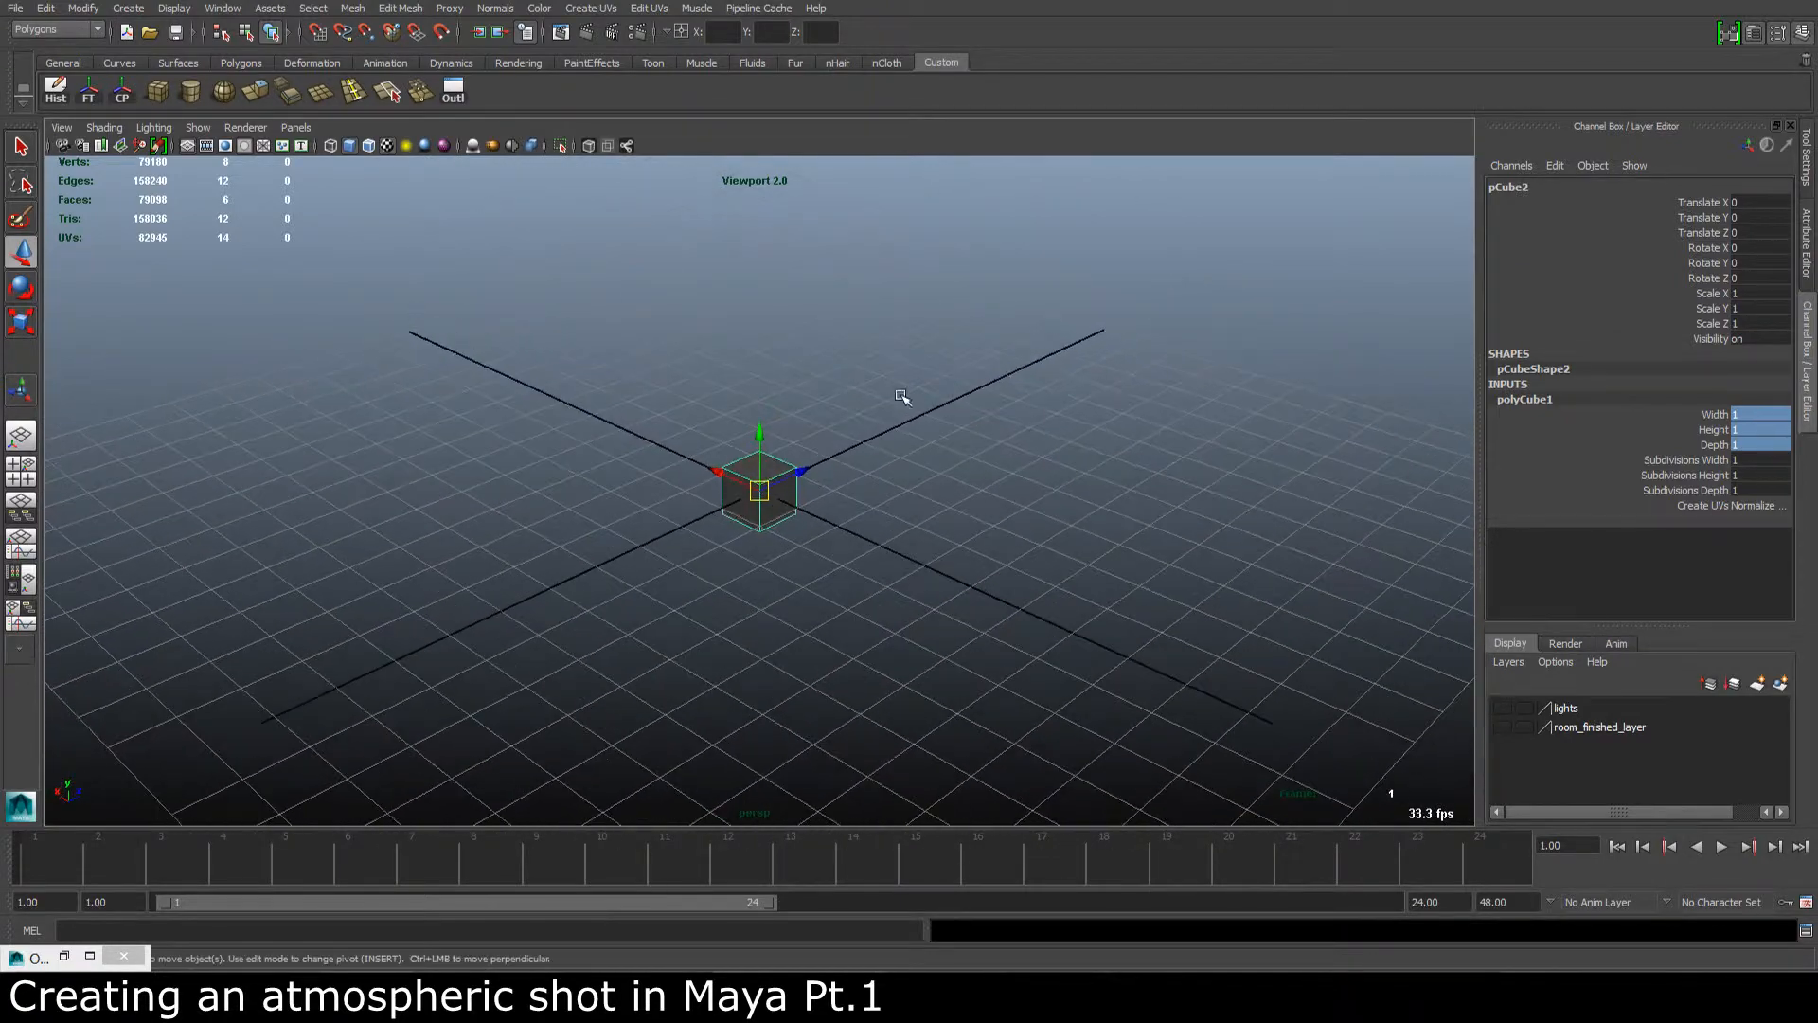
{"action": "right_click_drag", "start_coordinate": [901, 395], "coordinate": [471, 360], "text": "alt"}
{"action": "left_click_drag", "start_coordinate": [663, 371], "coordinate": [909, 397], "text": "alt"}
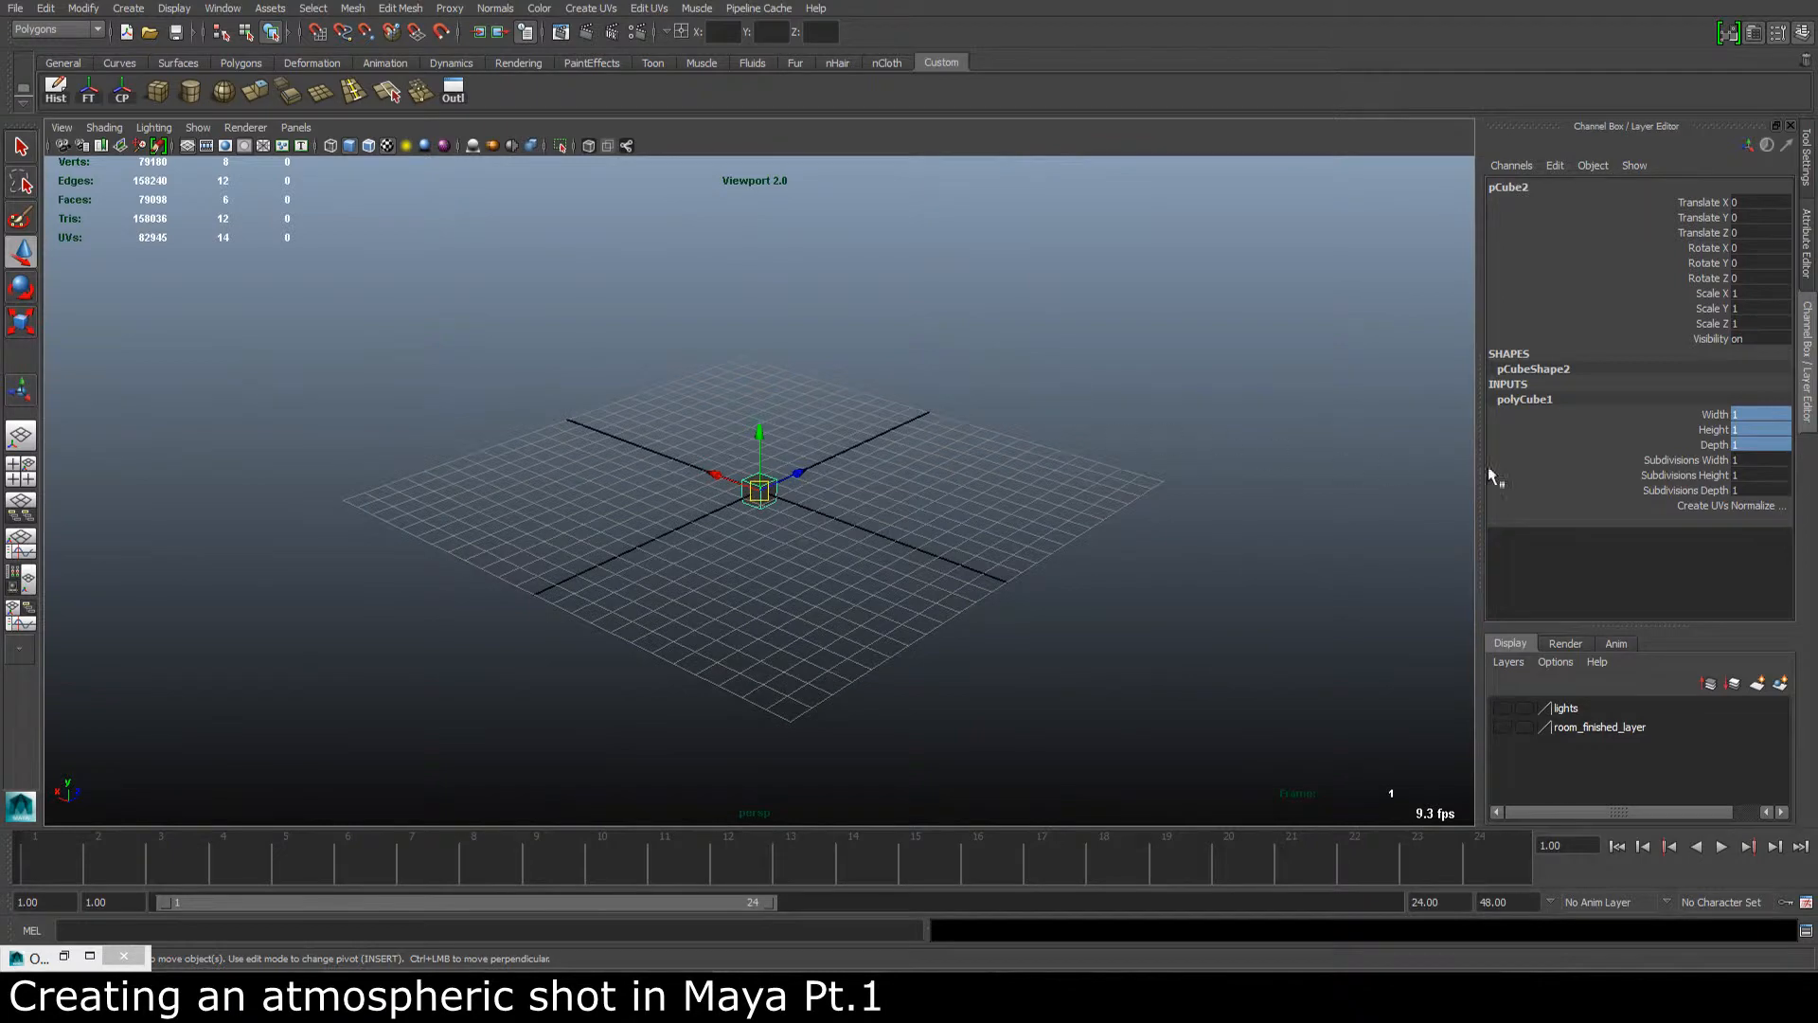
{"action": "left_click", "coordinate": [1752, 445]}
{"action": "key", "text": "Return"}
{"action": "left_click", "coordinate": [1753, 413]}
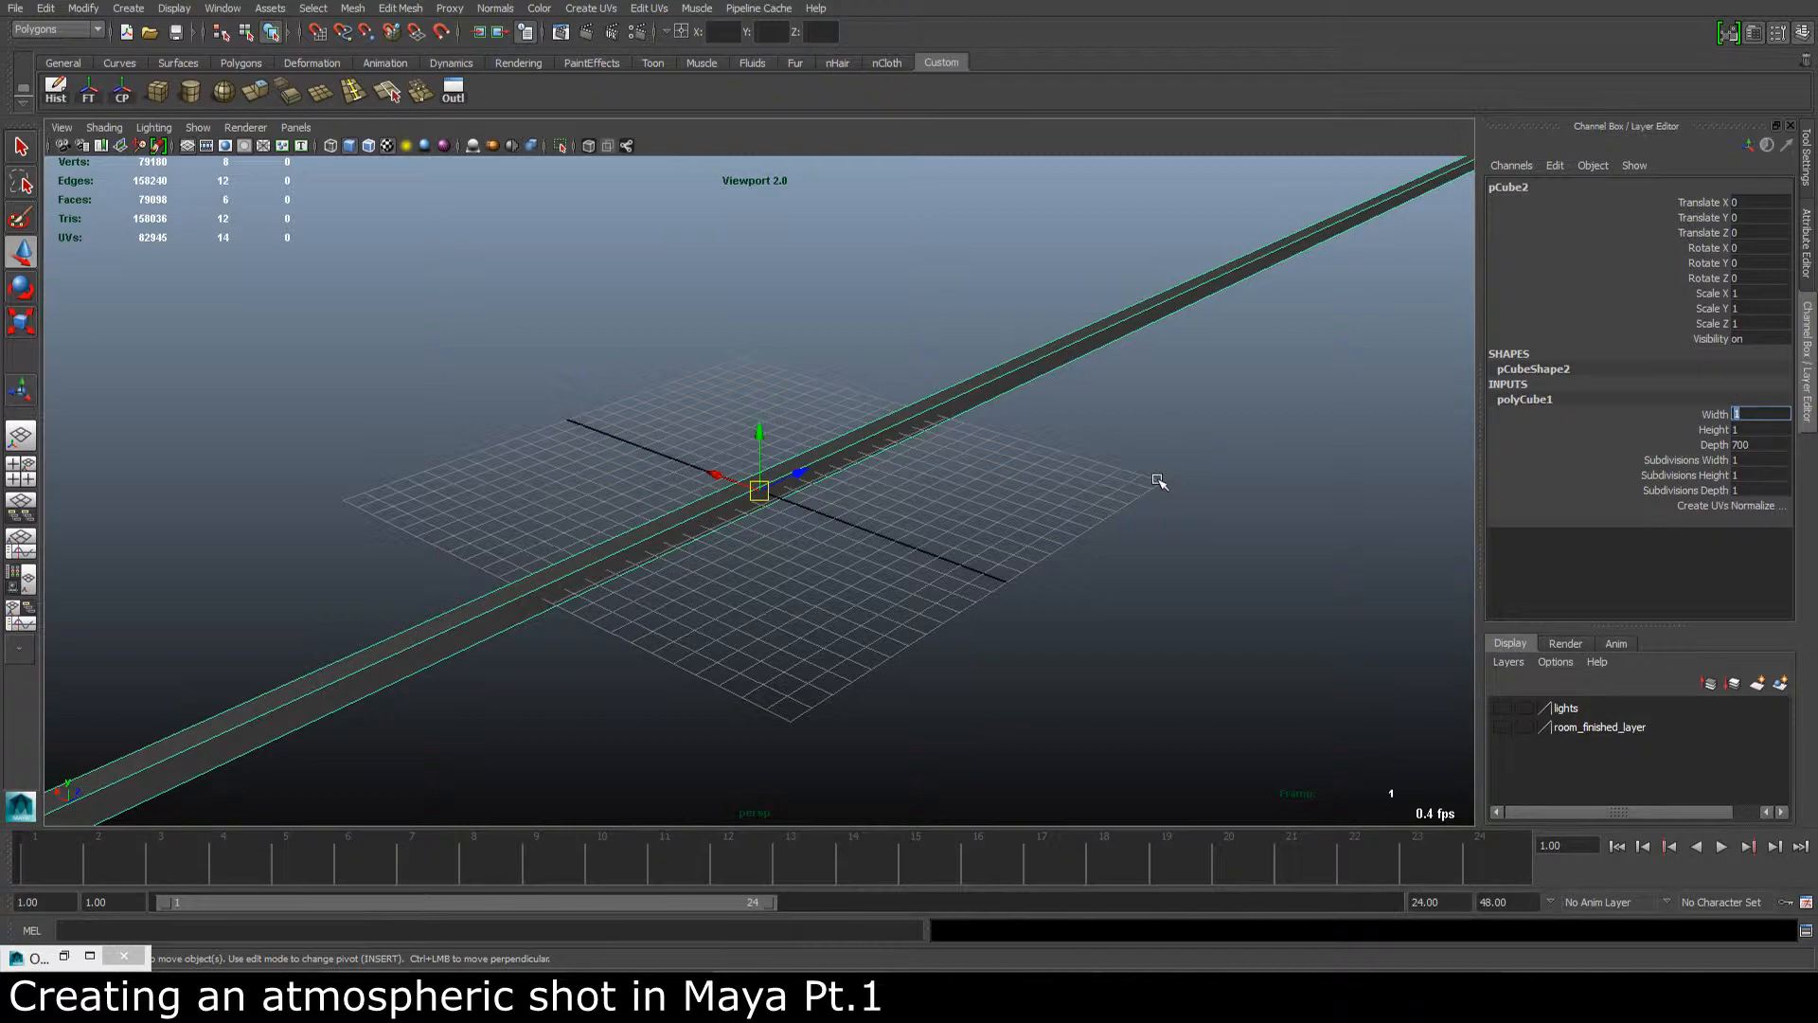
{"action": "type", "text": "500"}
{"action": "key", "text": "Return"}
Step: Set the cube's height to 280 and bring the whole room-sized box into view
{"action": "left_click", "coordinate": [1762, 429]}
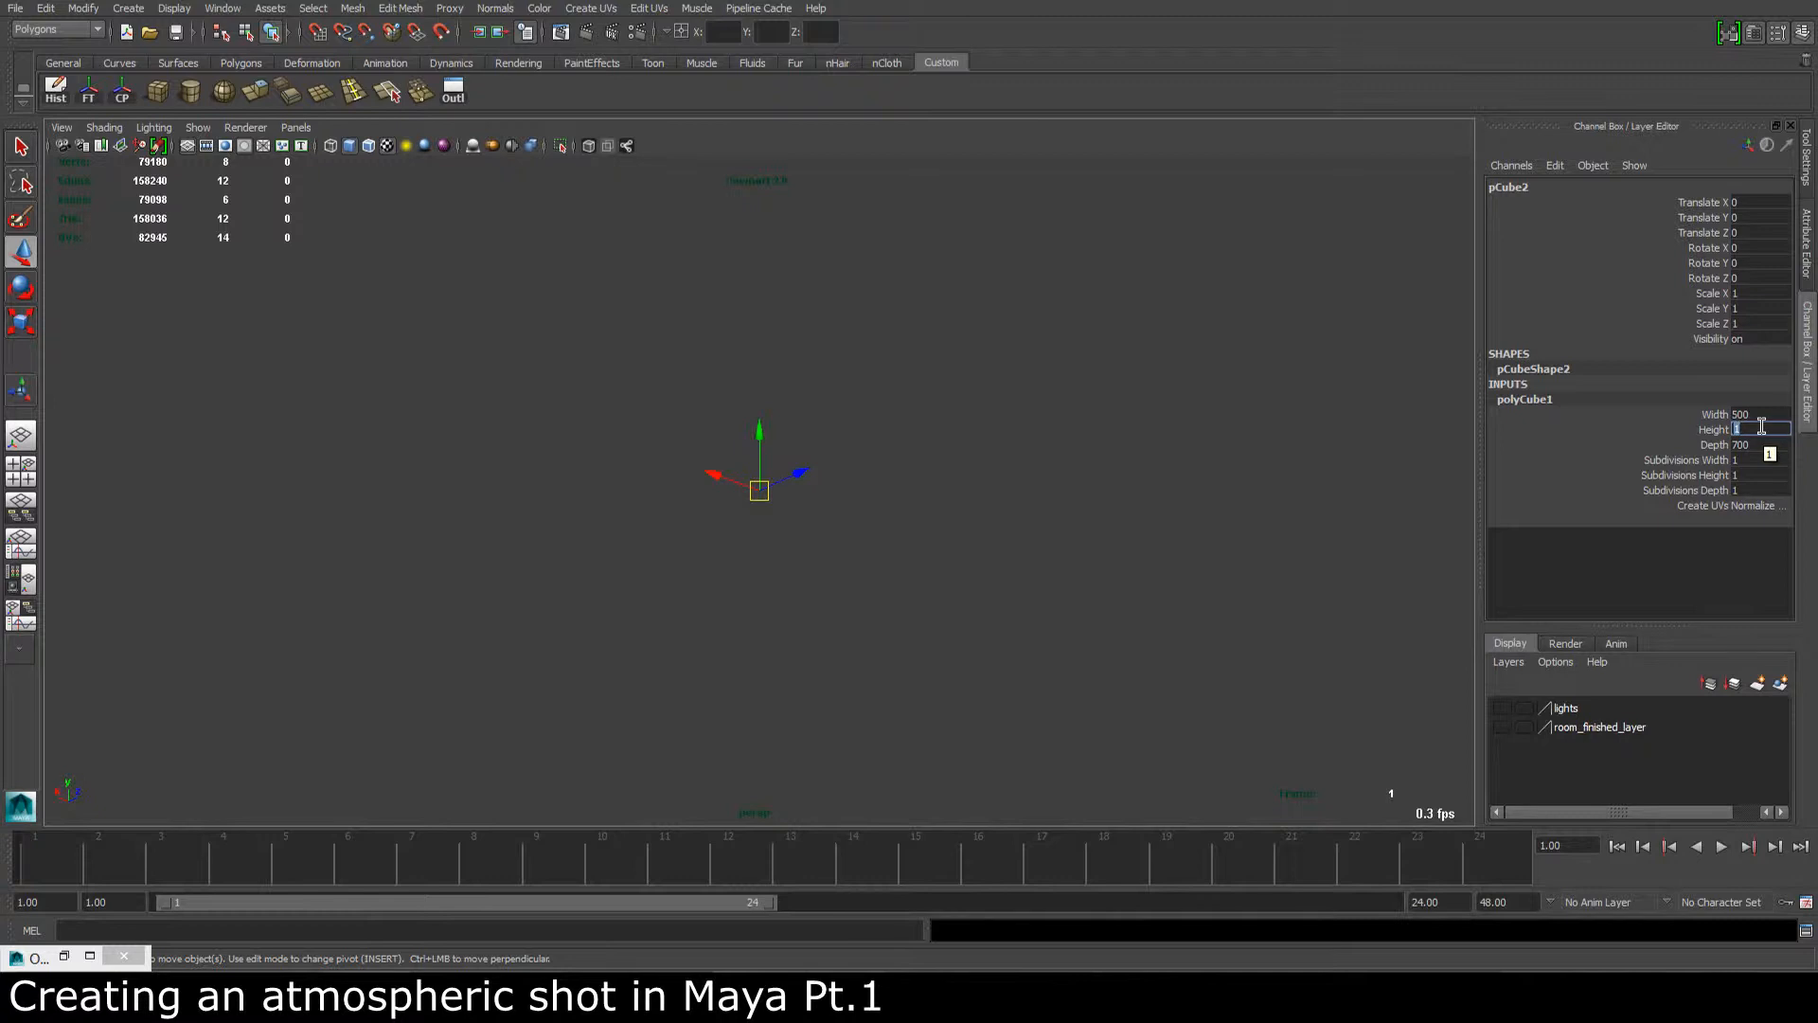
{"action": "type", "text": "280"}
{"action": "key", "text": "Return"}
{"action": "scroll", "coordinate": [736, 437], "scroll_direction": "down", "scroll_amount": 6}
{"action": "type", "text": "f"}
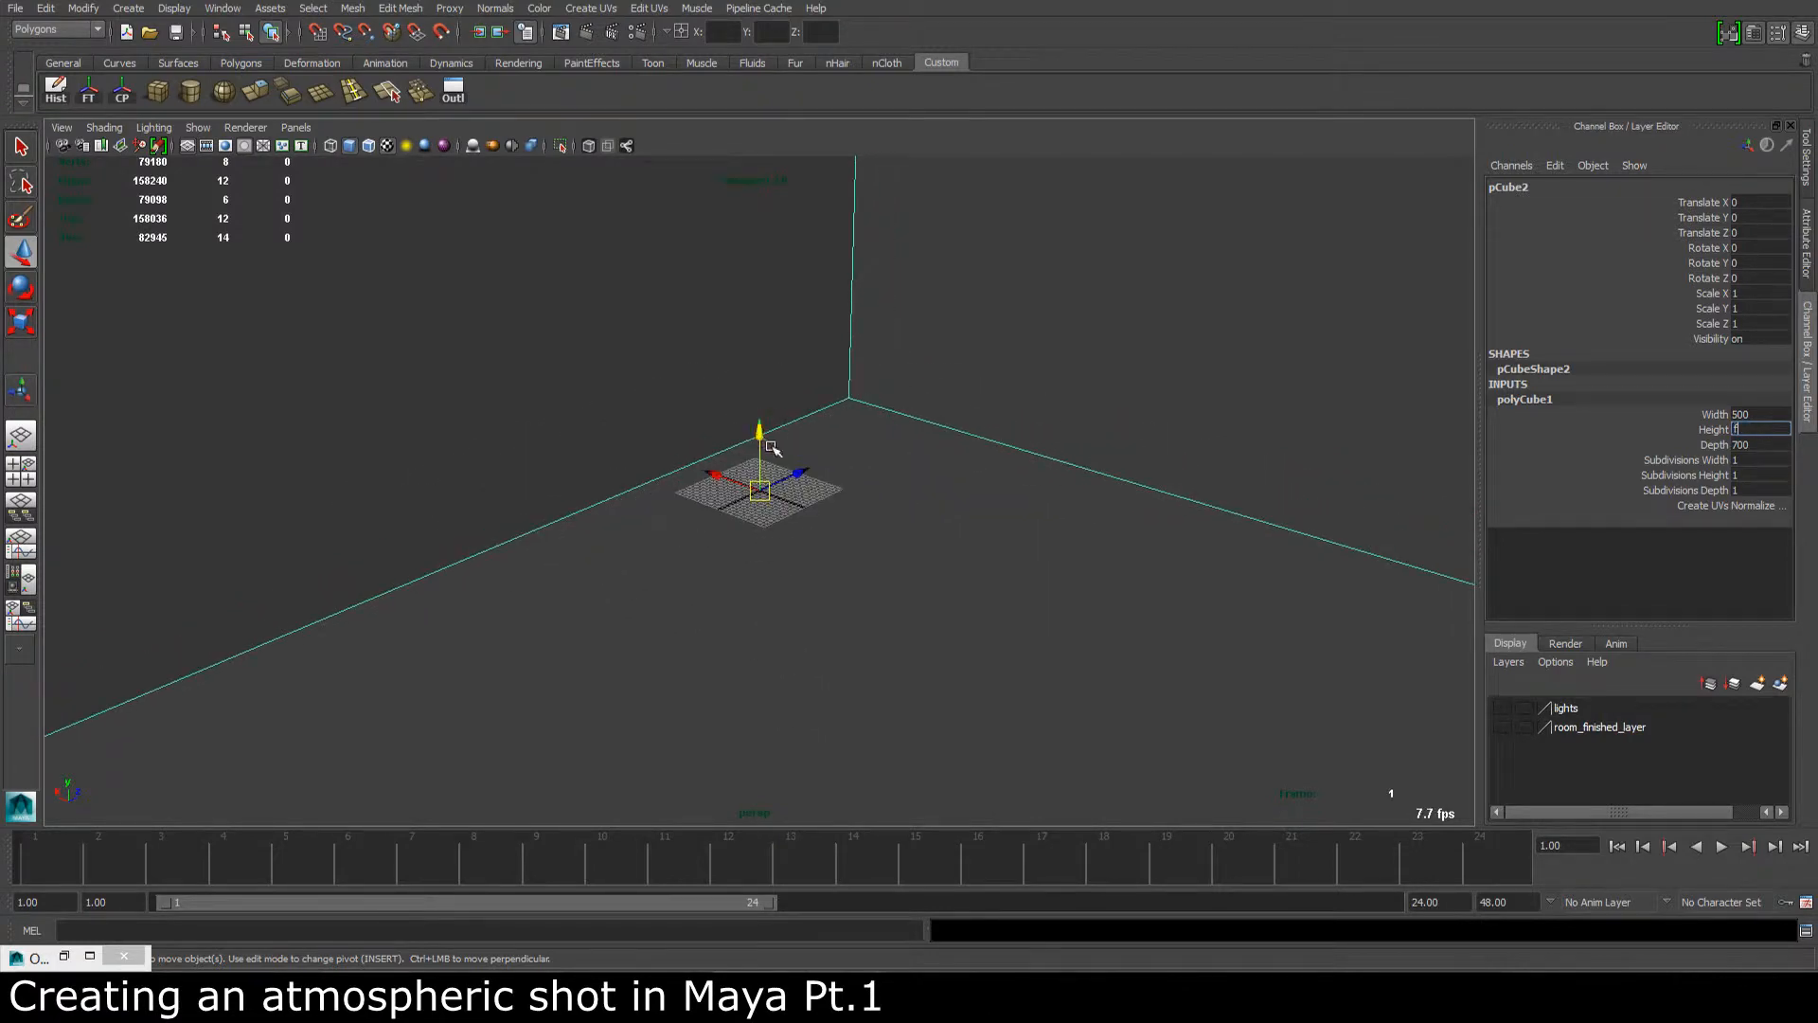
{"action": "scroll", "coordinate": [774, 448], "scroll_direction": "down", "scroll_amount": 1}
{"action": "left_click", "coordinate": [992, 511]}
{"action": "scroll", "coordinate": [991, 511], "scroll_direction": "down", "scroll_amount": 8}
{"action": "left_click_drag", "start_coordinate": [924, 491], "coordinate": [645, 368], "text": "alt"}
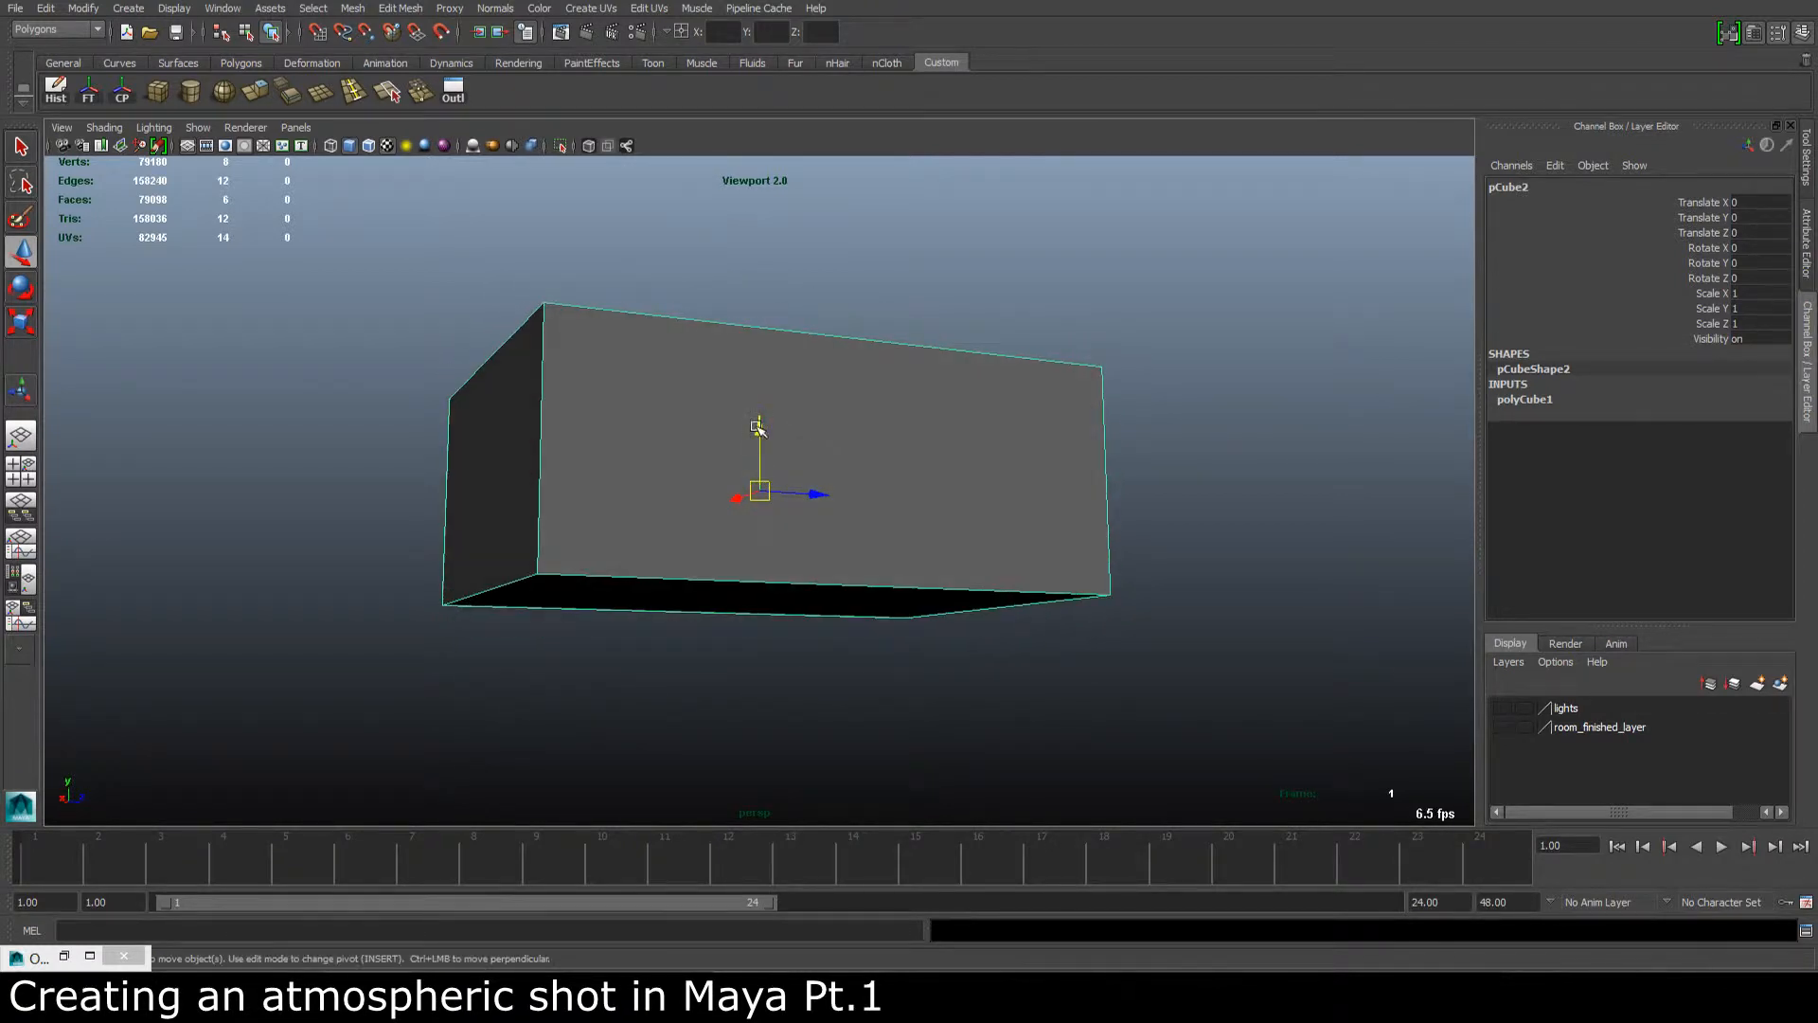
Step: Raise the box along the vertical axis, setting its Translate Y to exactly 140
{"action": "left_click_drag", "start_coordinate": [769, 428], "coordinate": [769, 326]}
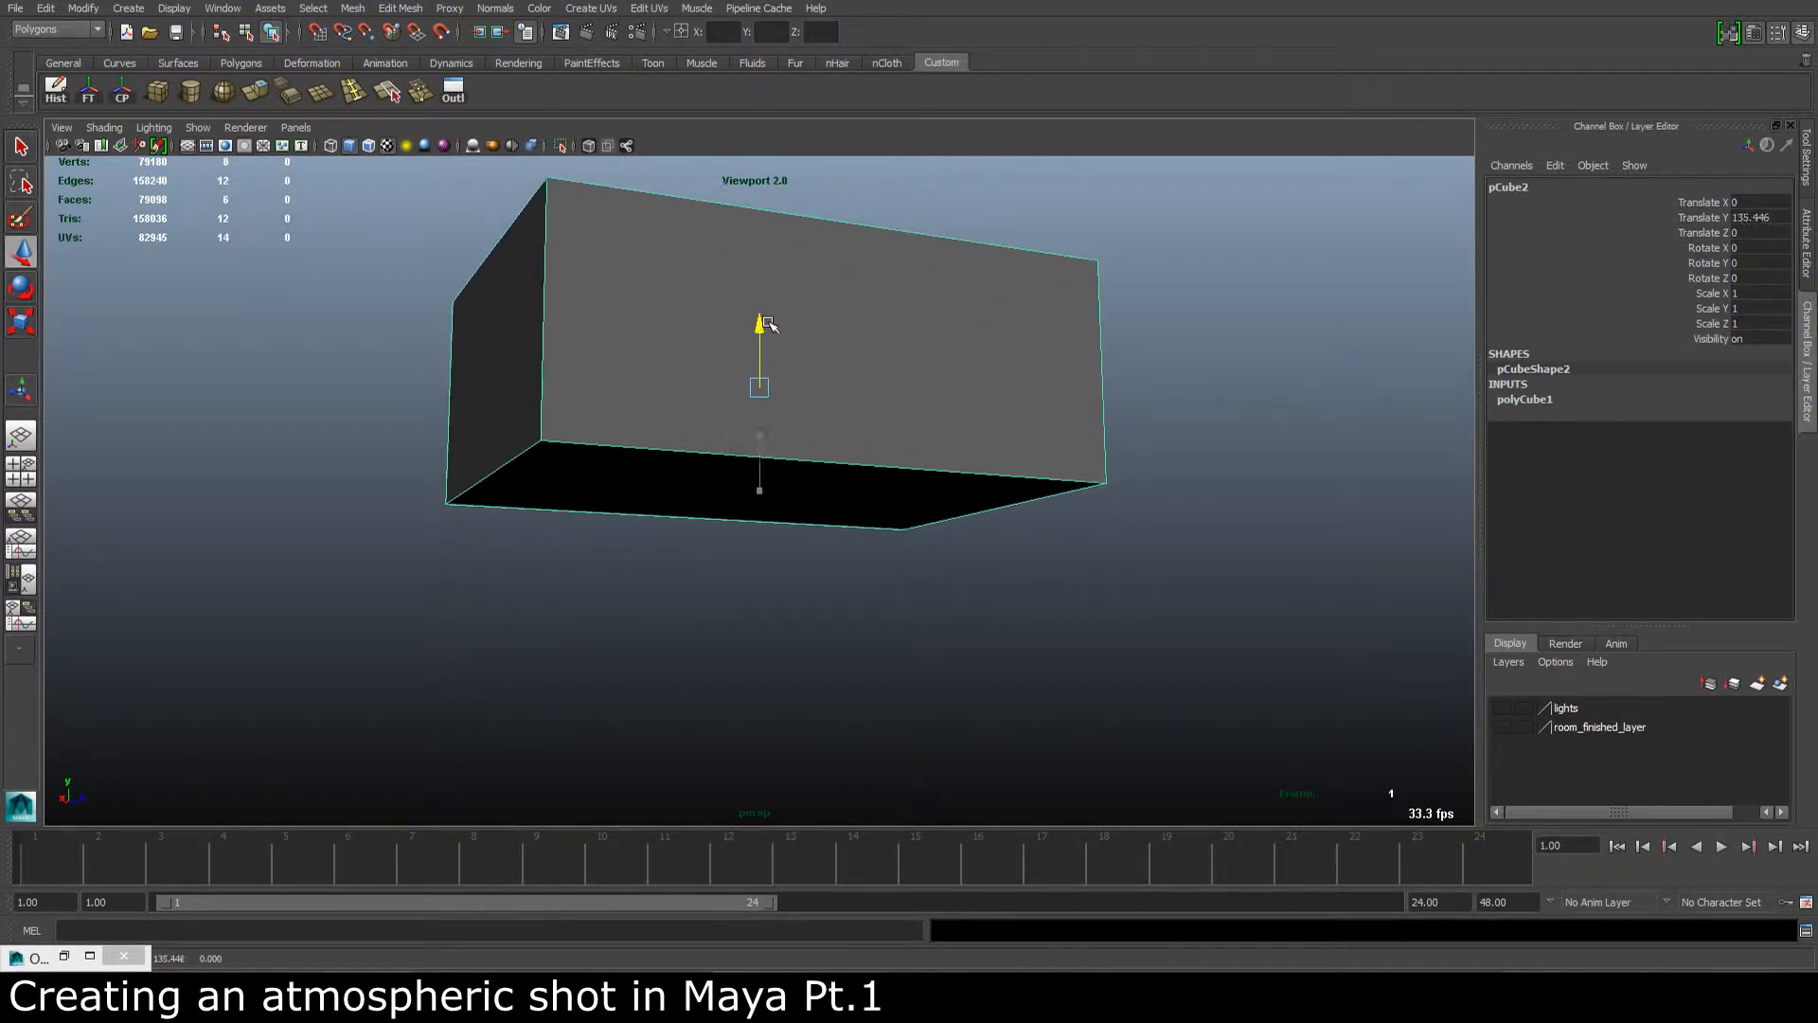
{"action": "double_click", "coordinate": [1767, 215]}
{"action": "type", "text": "140"}
{"action": "key", "text": "Return"}
{"action": "left_click_drag", "start_coordinate": [934, 265], "coordinate": [957, 396], "text": "alt"}
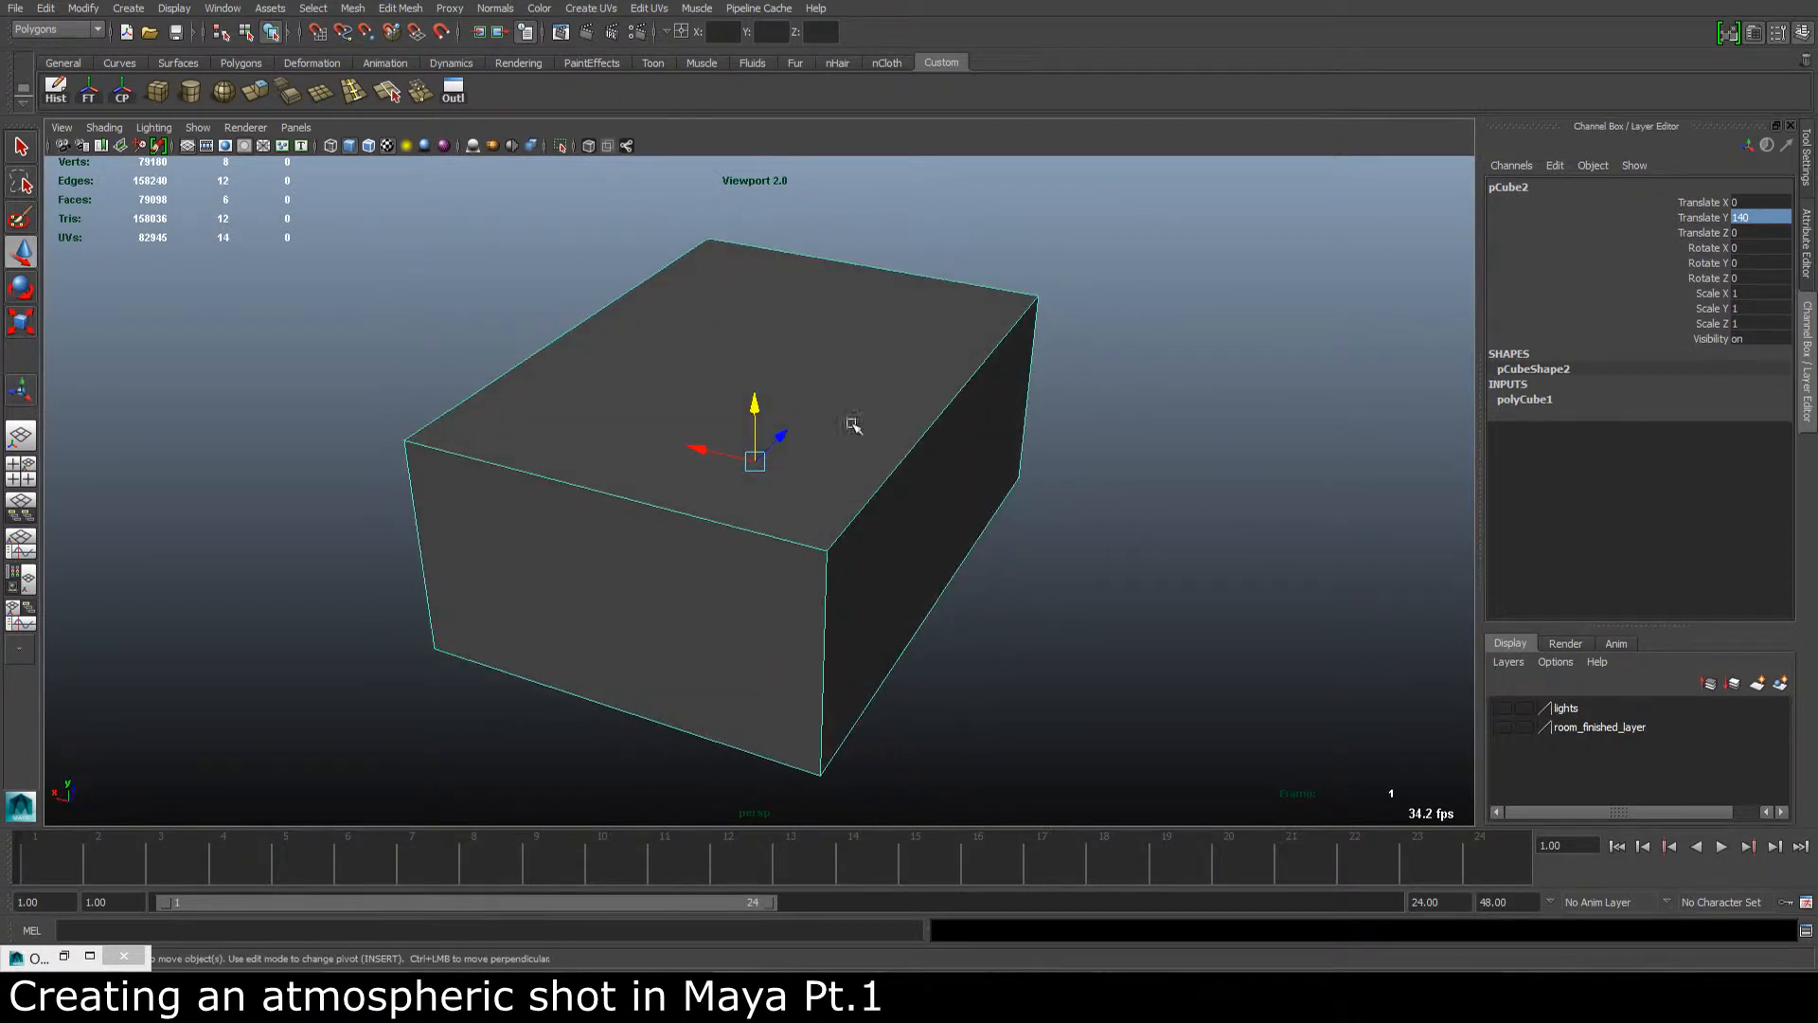
{"action": "left_click_drag", "start_coordinate": [852, 425], "coordinate": [795, 445], "text": "alt"}
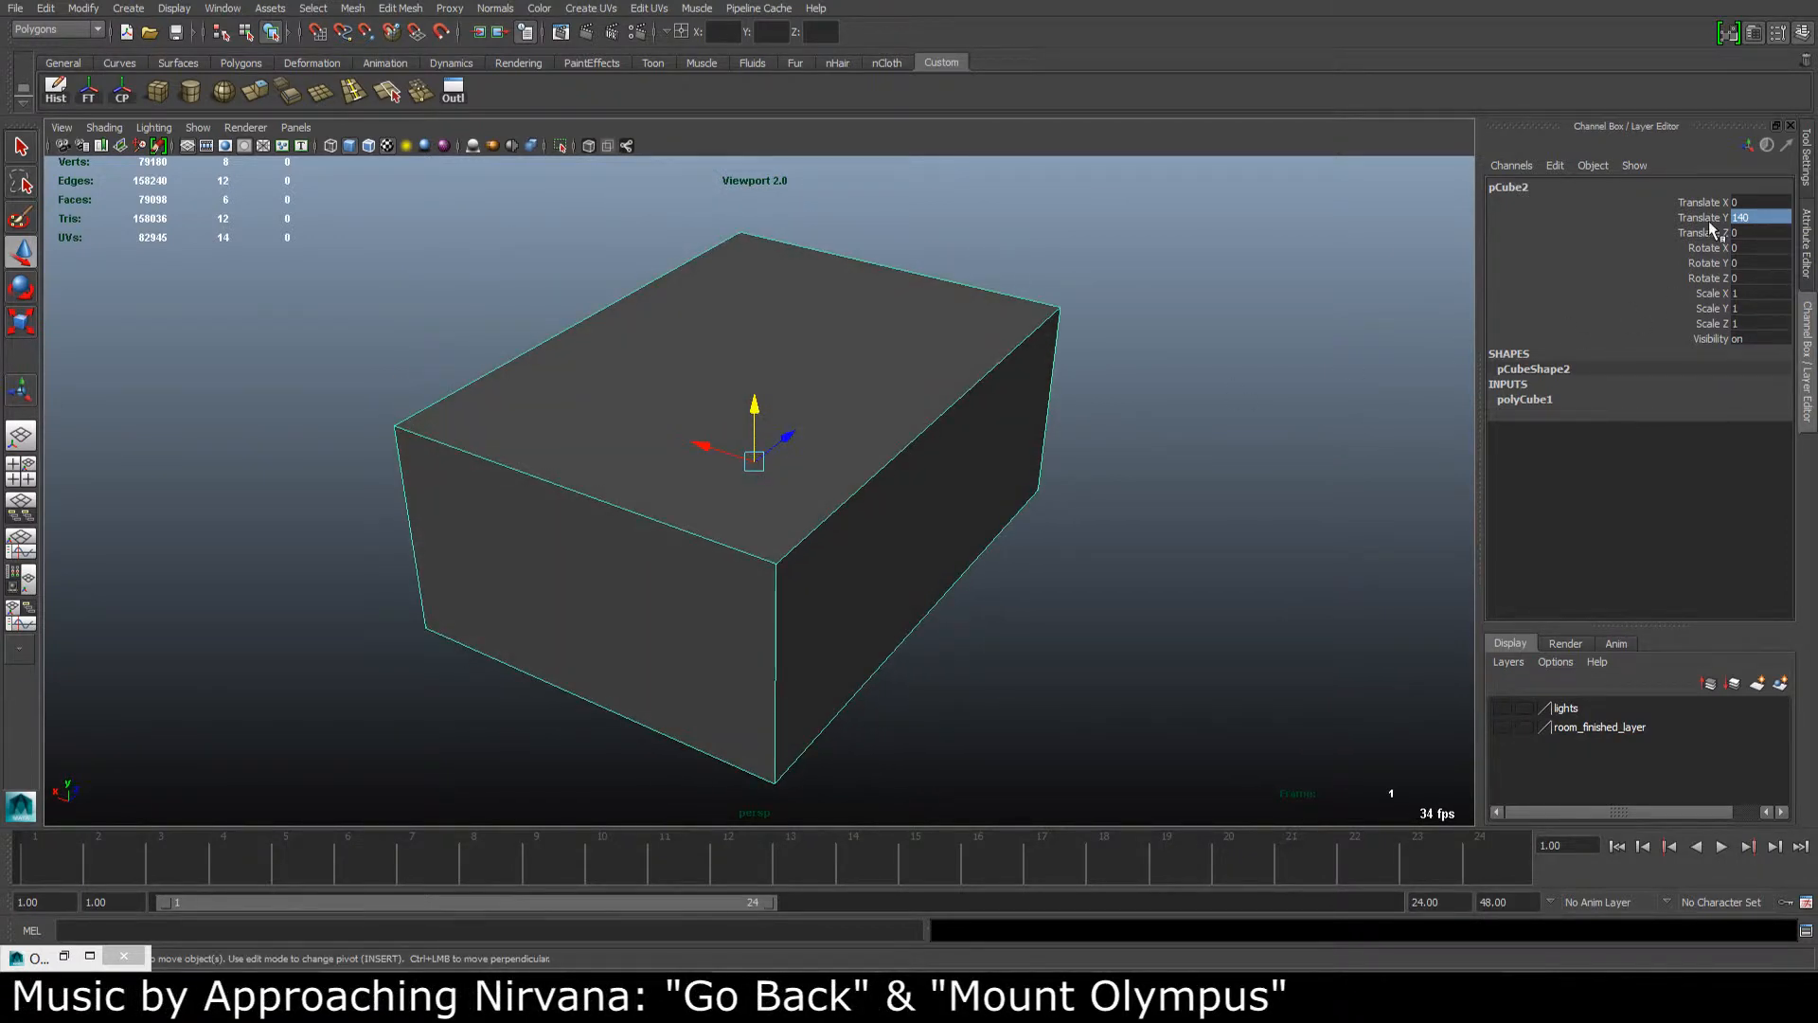
{"action": "left_click_drag", "start_coordinate": [1108, 385], "coordinate": [990, 406], "text": "alt"}
Step: In the box shape's Render Stats, turn off Double Sided and enable Opposite, and check the interior from several angles
{"action": "left_click", "coordinate": [1811, 244]}
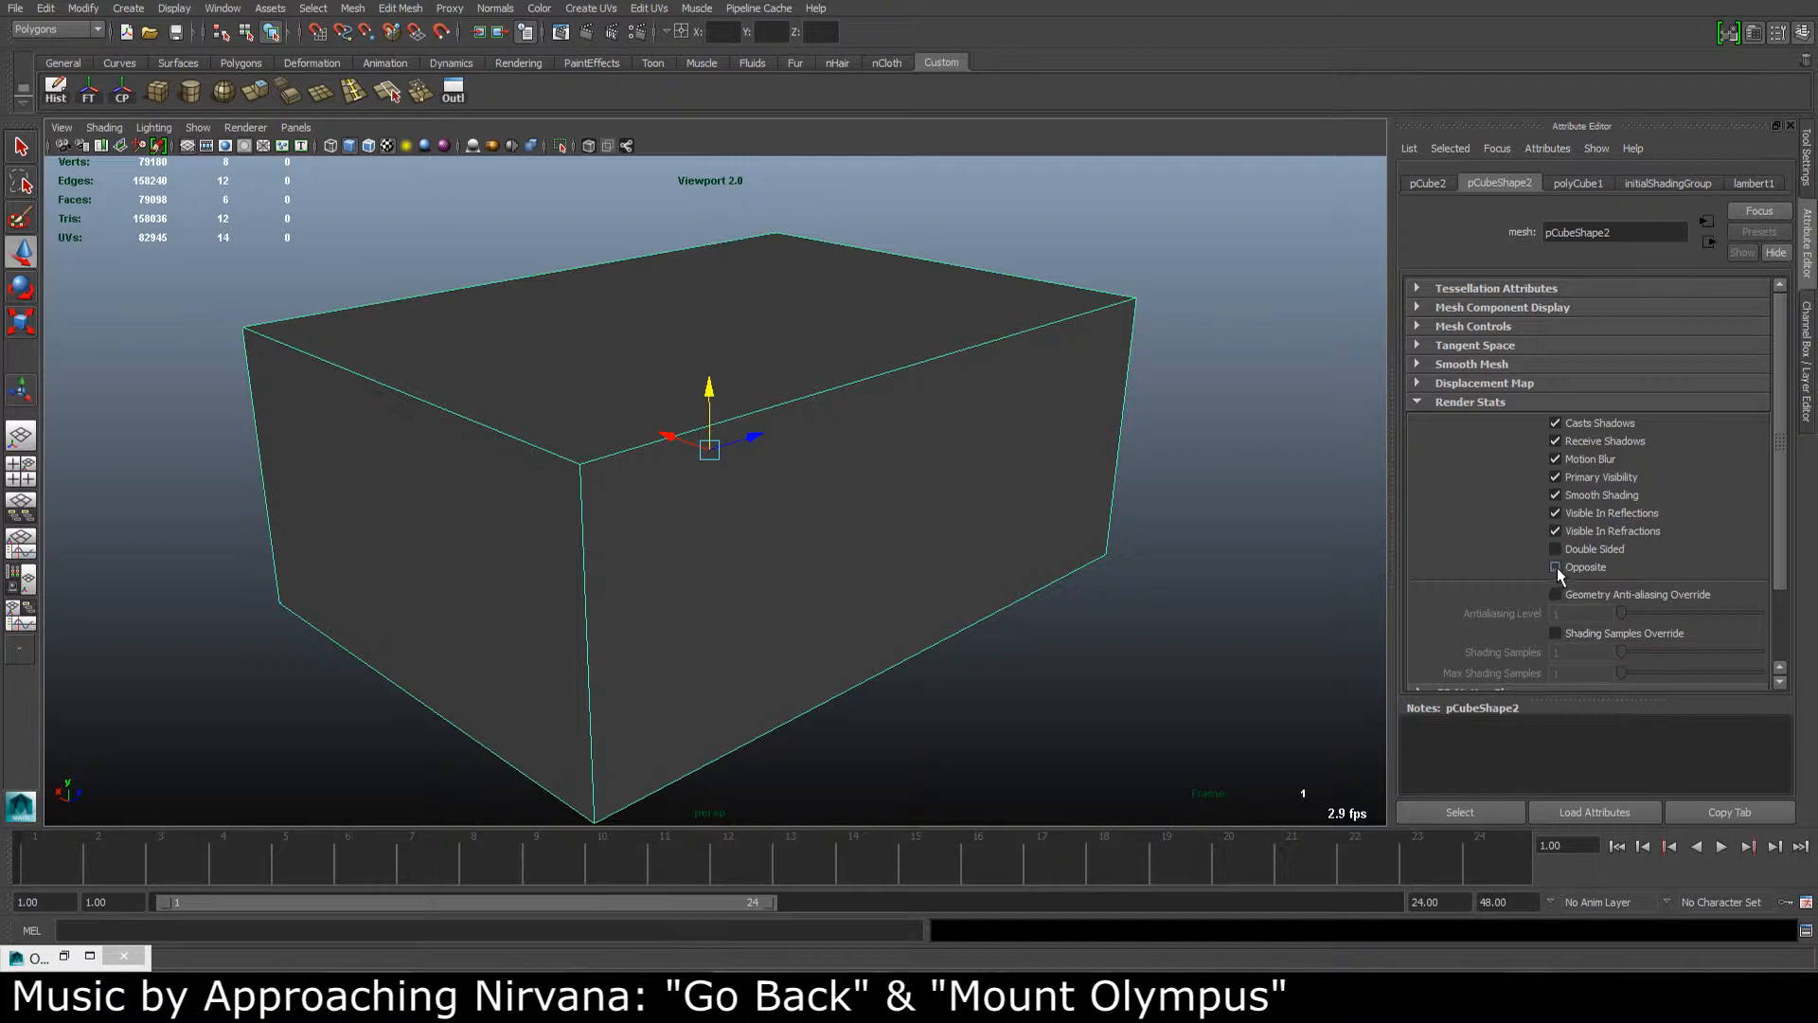
{"action": "left_click", "coordinate": [1555, 567]}
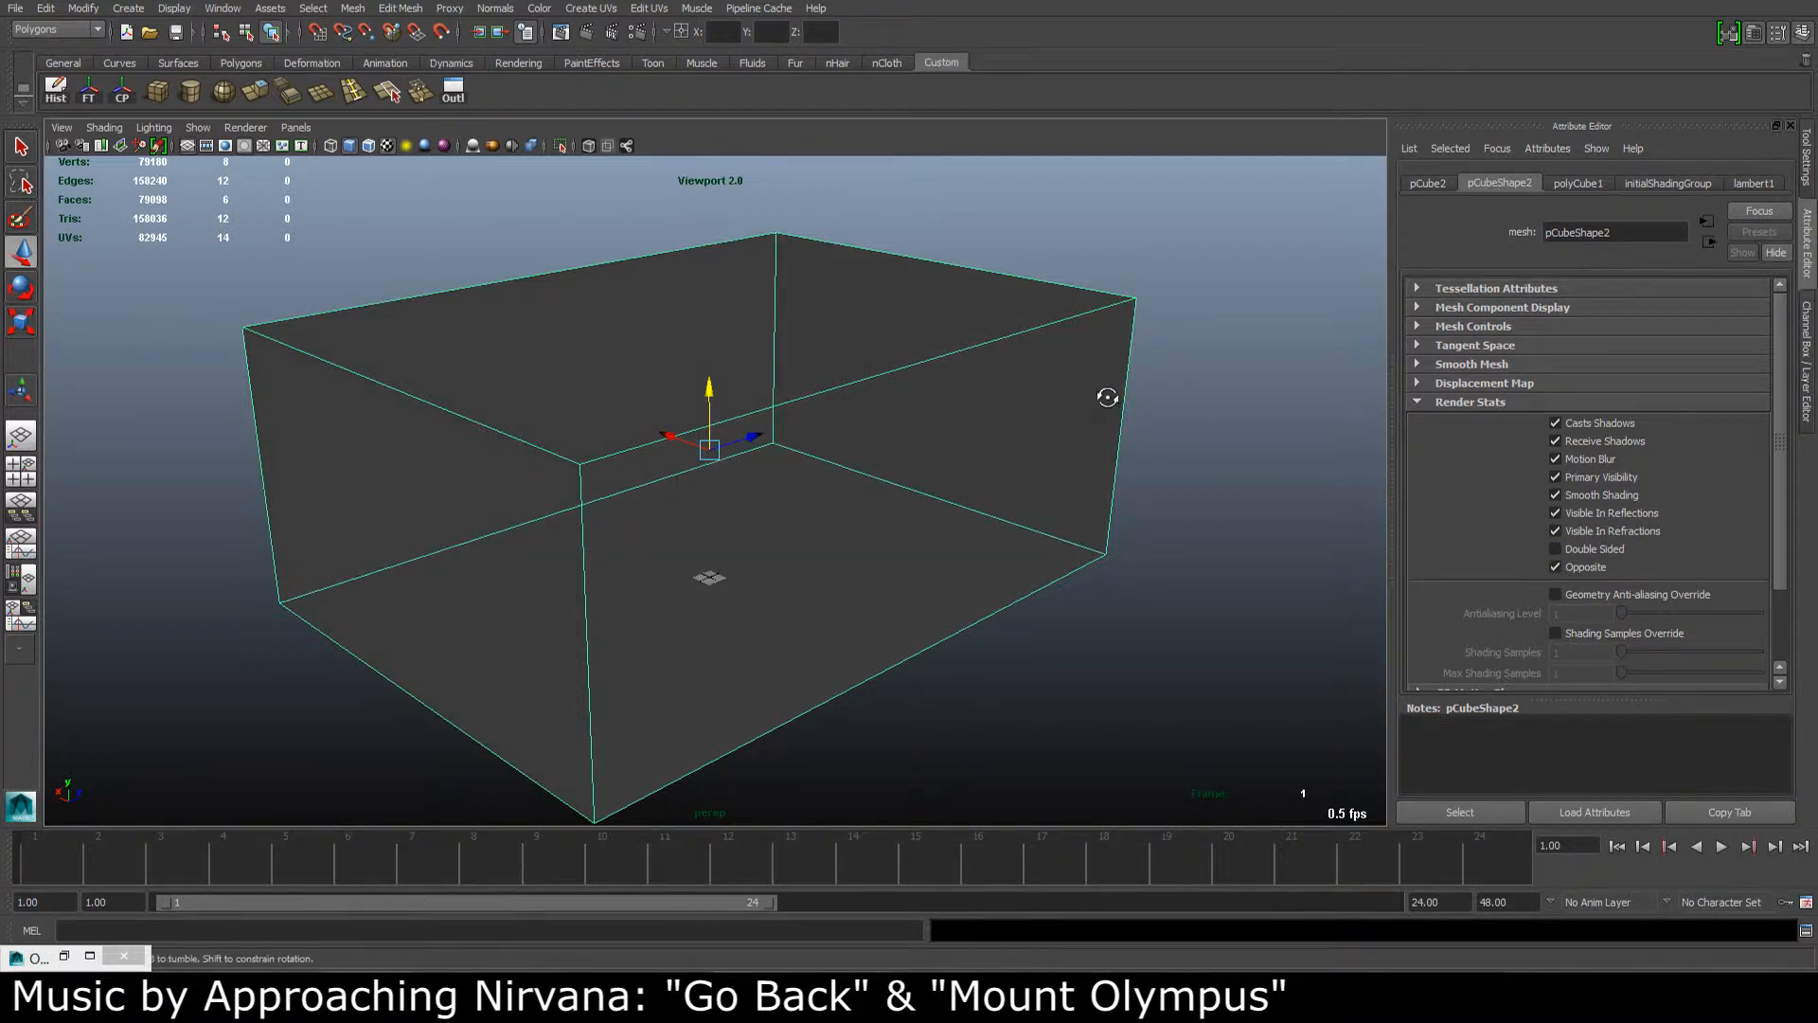
{"action": "left_click", "coordinate": [1068, 446]}
{"action": "mouse_move", "coordinate": [1067, 446]}
{"action": "left_mouse_down", "text": "alt"}
{"action": "mouse_move", "coordinate": [1031, 474]}
{"action": "mouse_move", "coordinate": [1136, 426]}
{"action": "mouse_move", "coordinate": [1108, 389]}
{"action": "mouse_move", "coordinate": [1063, 446]}
{"action": "left_mouse_up", "text": "alt"}
{"action": "left_click", "coordinate": [1057, 451]}
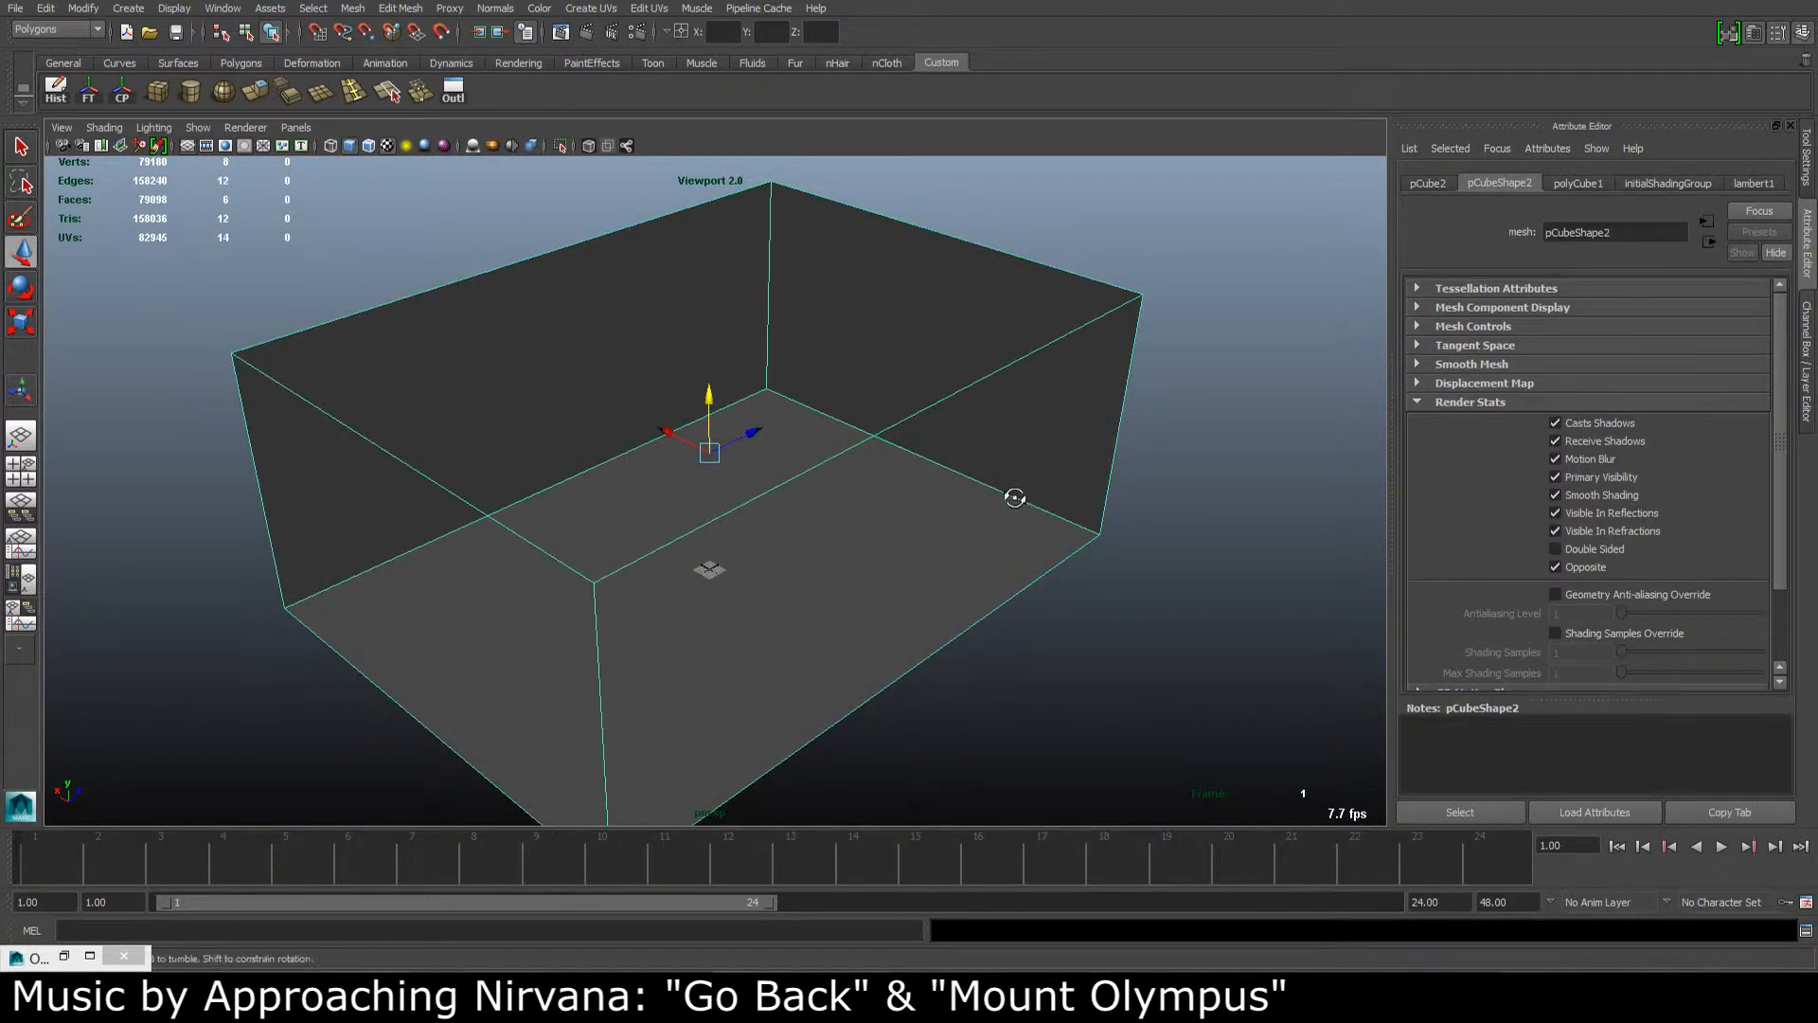
{"action": "right_click_drag", "start_coordinate": [1011, 503], "coordinate": [692, 451], "text": "alt"}
{"action": "left_click_drag", "start_coordinate": [692, 451], "coordinate": [1037, 594], "text": "alt"}
{"action": "left_click_drag", "start_coordinate": [1056, 461], "coordinate": [777, 508], "text": "alt"}
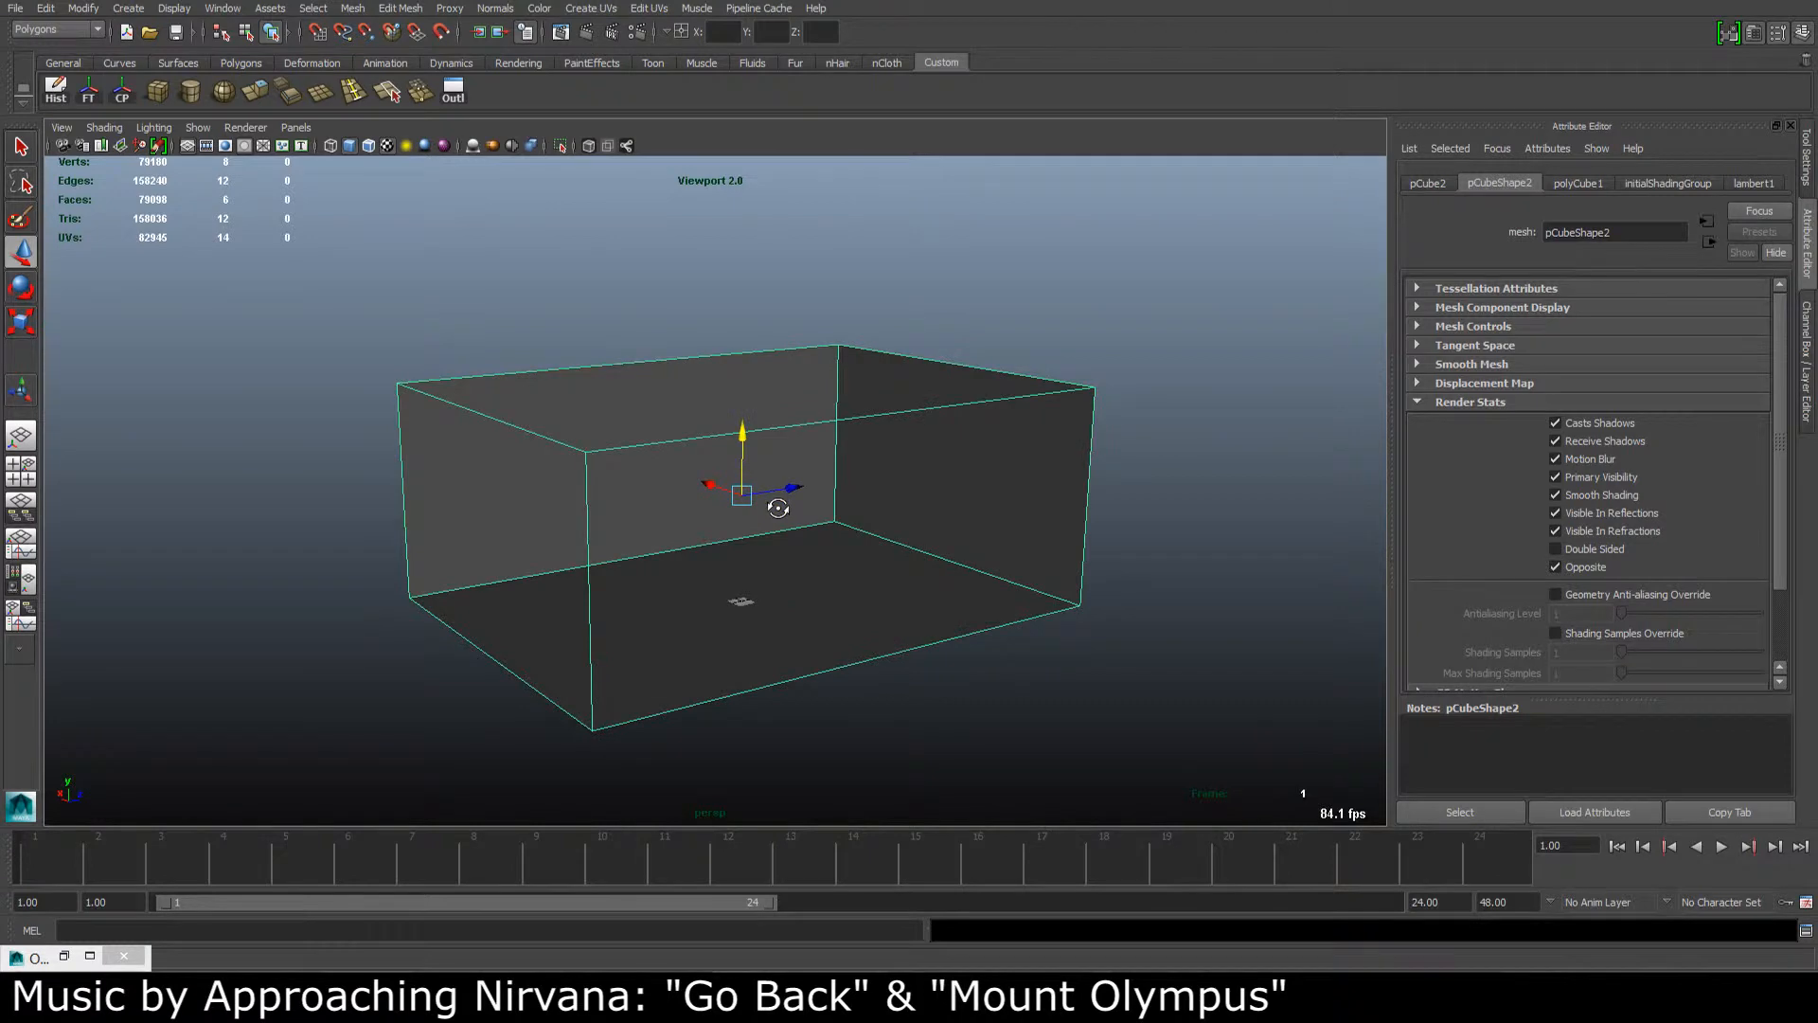
Step: Create a display layer containing the selected room box and name it main_room
{"action": "left_click", "coordinate": [1811, 337]}
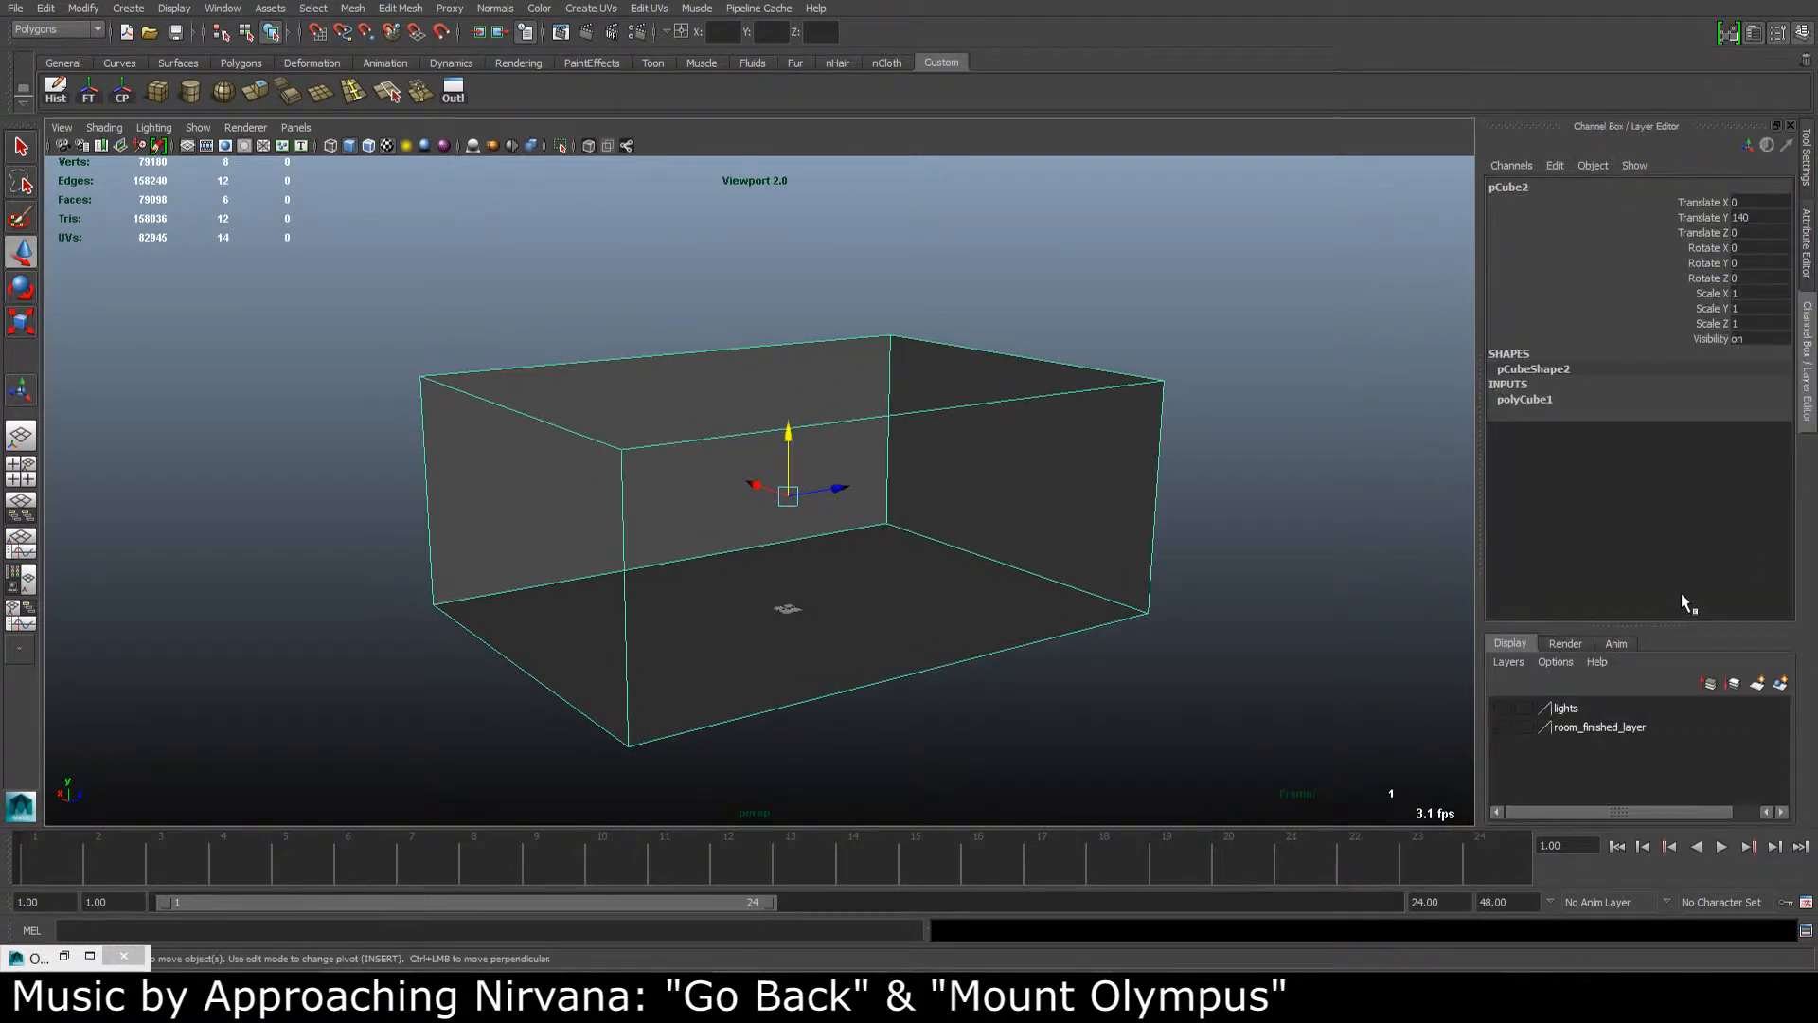
{"action": "left_click", "coordinate": [1781, 684]}
{"action": "double_click", "coordinate": [1572, 708]}
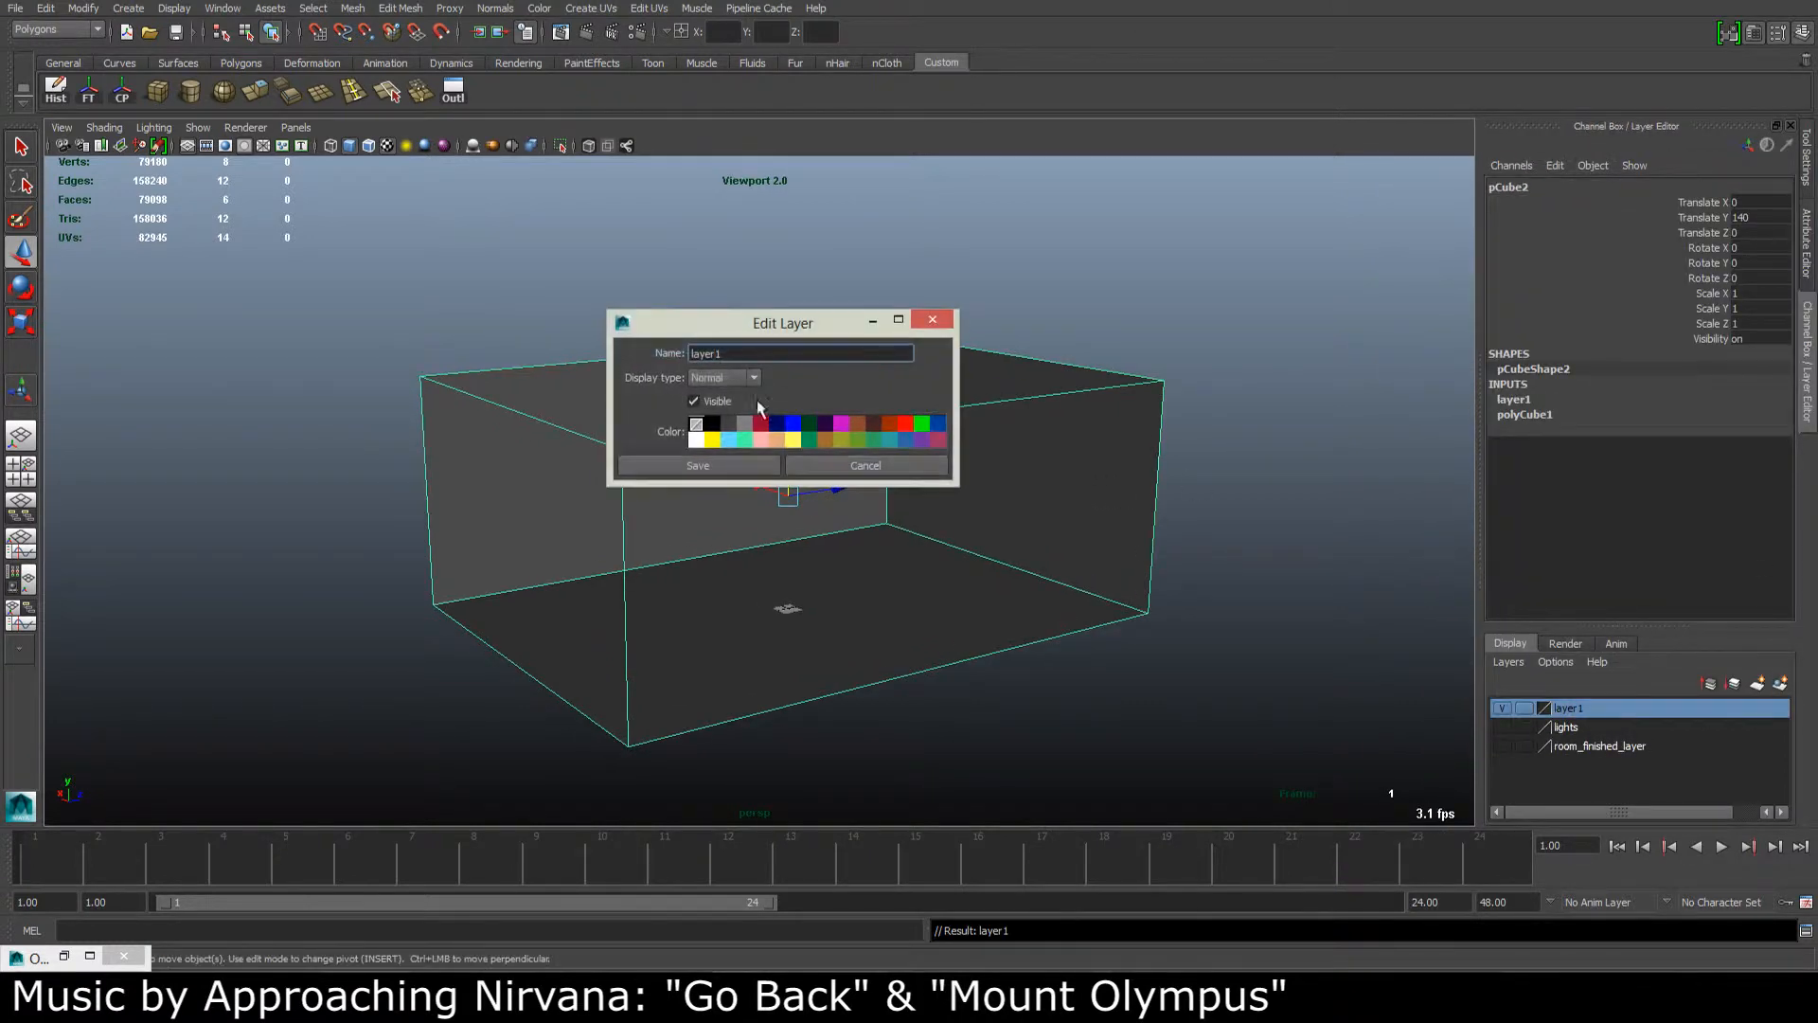
{"action": "left_click_drag", "start_coordinate": [738, 354], "coordinate": [601, 348]}
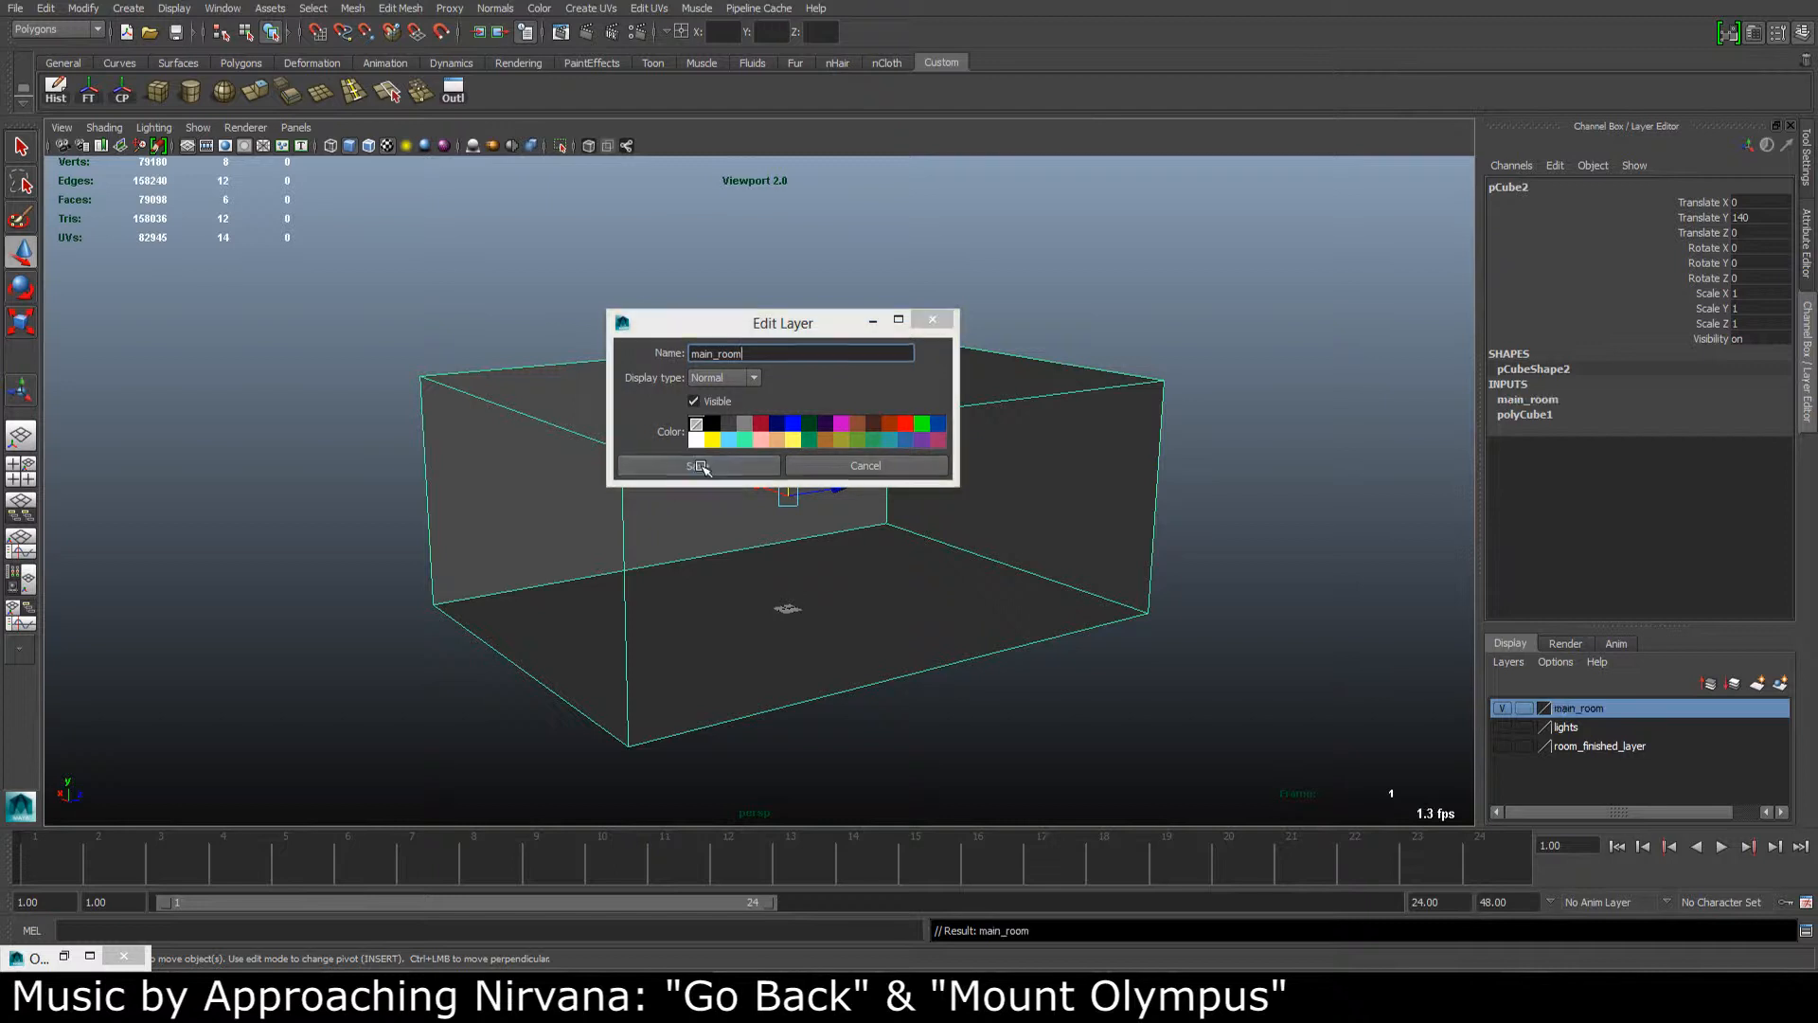
{"action": "left_click", "coordinate": [698, 465]}
{"action": "left_click_drag", "start_coordinate": [846, 472], "coordinate": [865, 493], "text": "alt"}
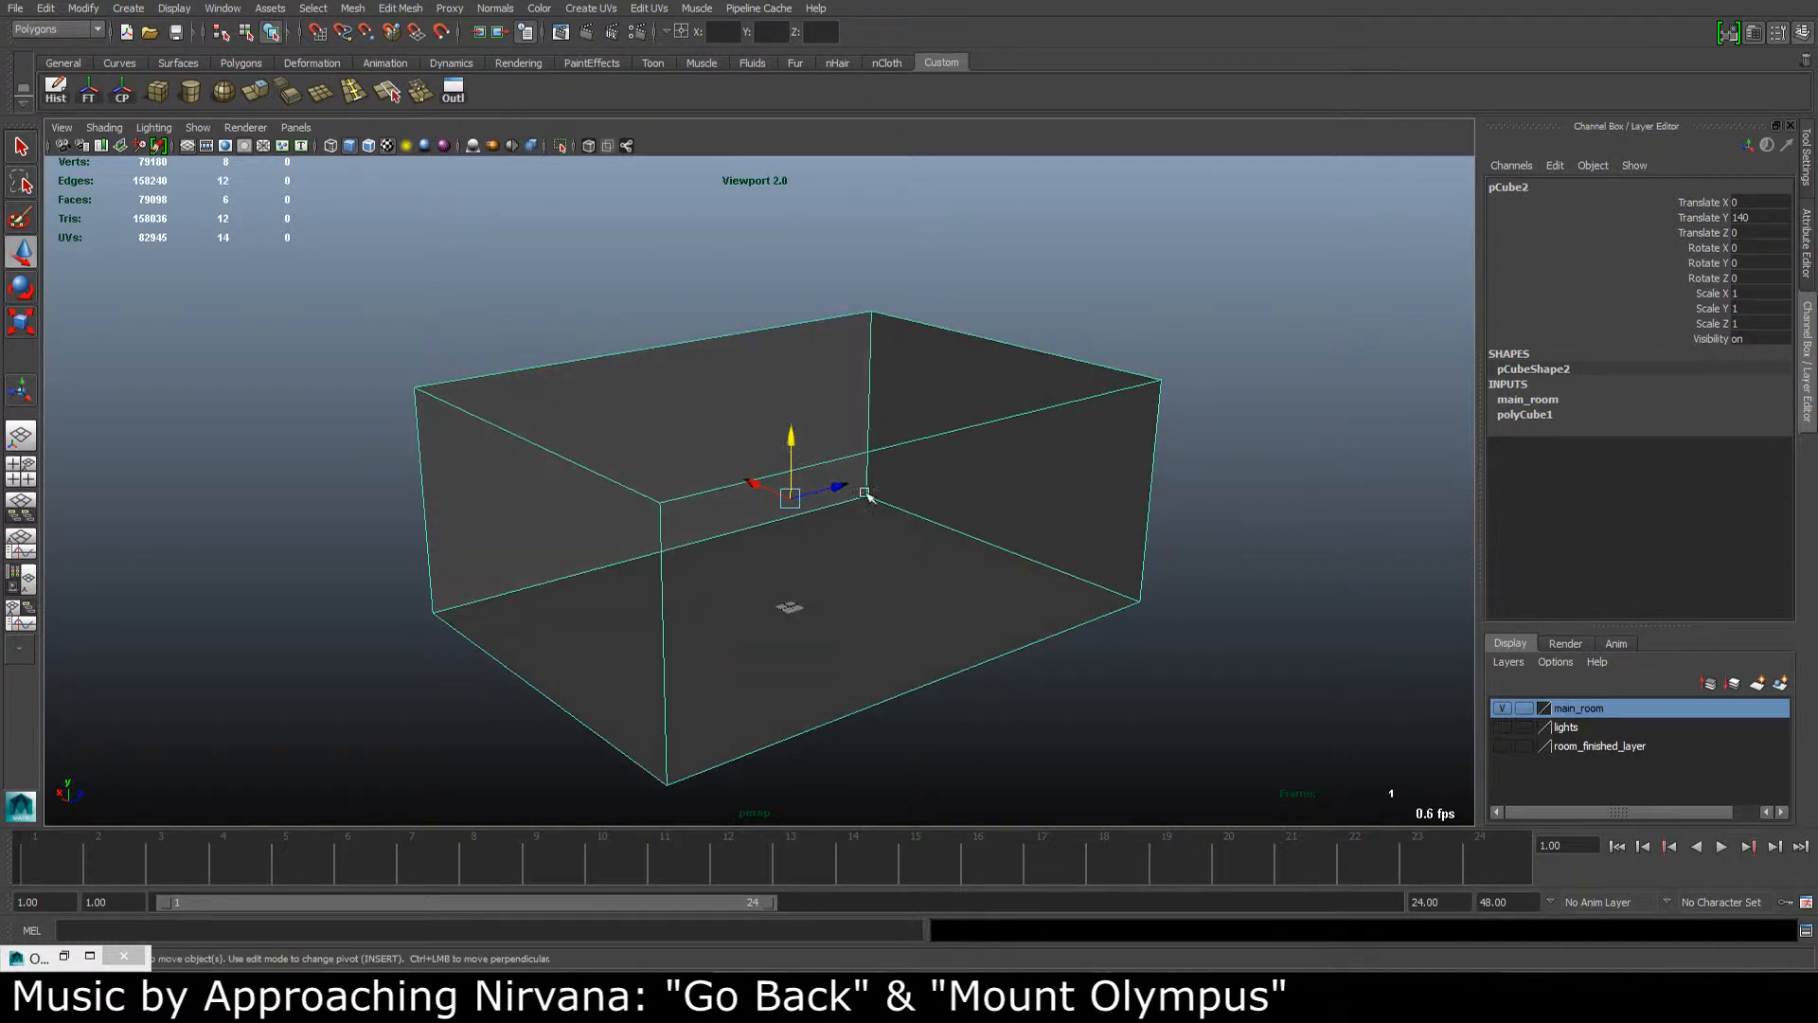
Step: Try the main_room layer as Reference, test selecting the room in the viewport, and restore the layer's Normal display type
{"action": "left_click", "coordinate": [1524, 709]}
{"action": "left_click_drag", "start_coordinate": [1054, 619], "coordinate": [1011, 585], "text": "alt"}
{"action": "left_click", "coordinate": [1059, 615]}
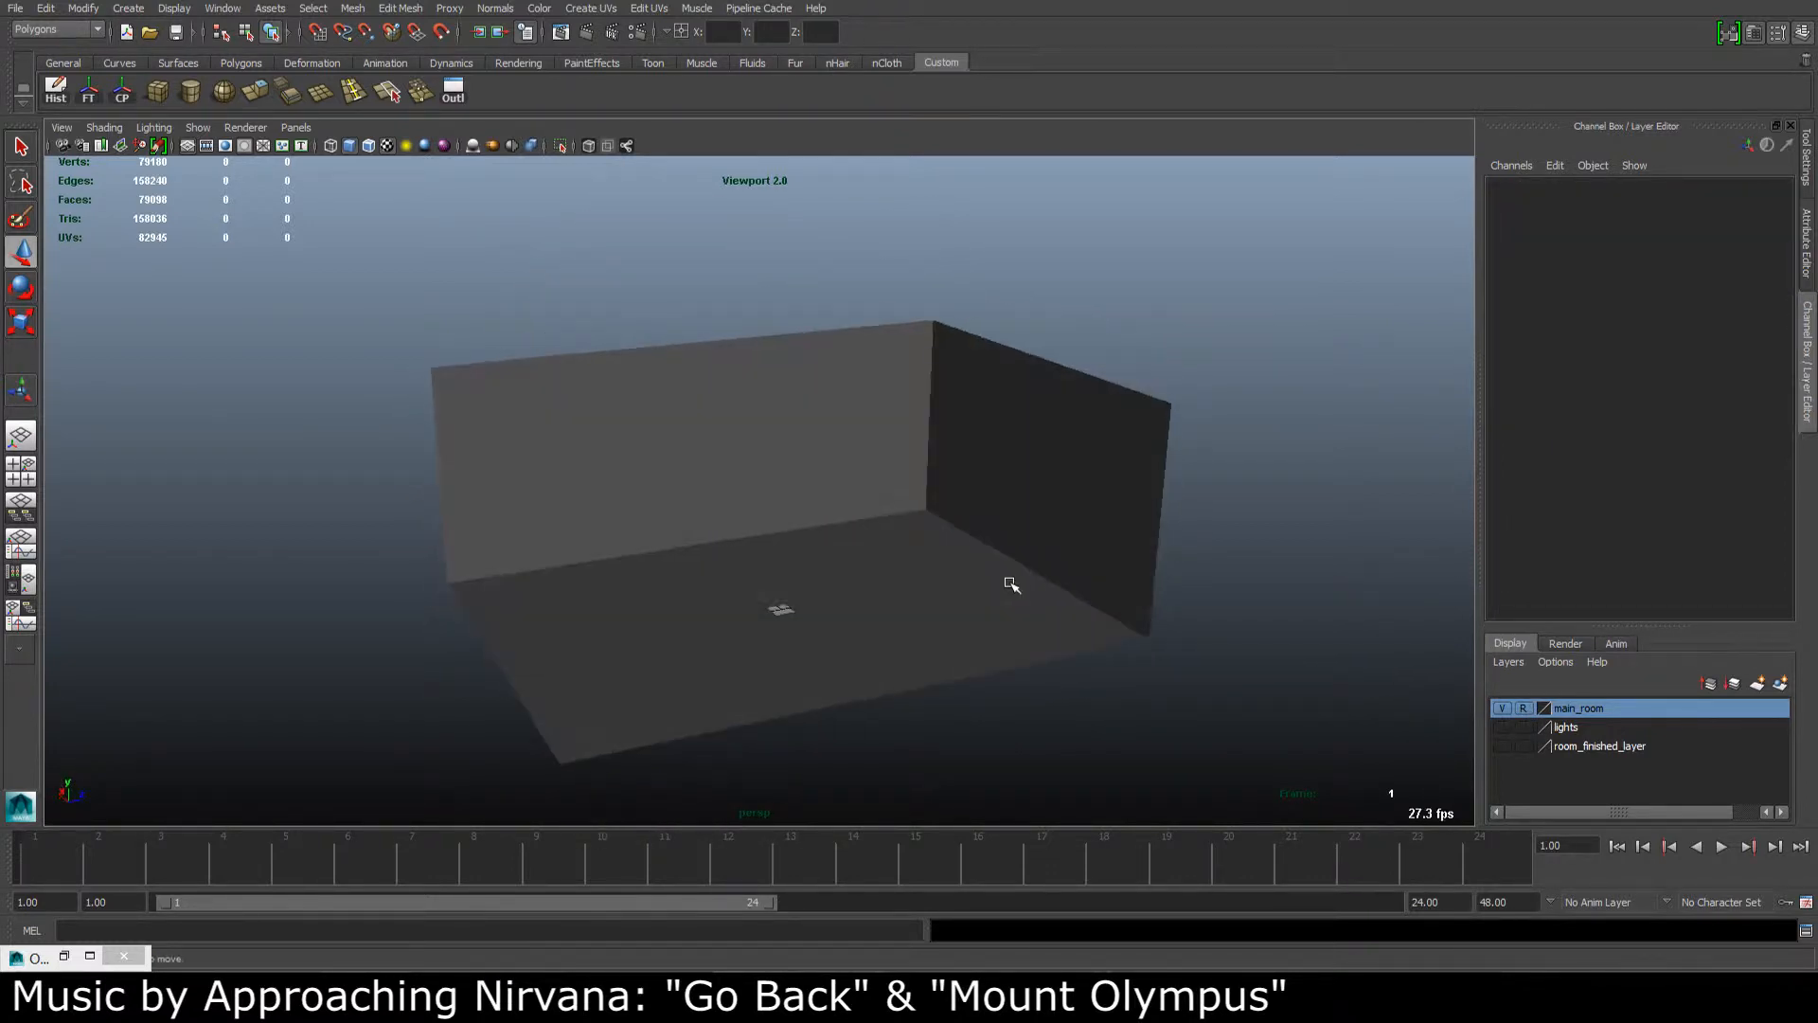
{"action": "left_click_drag", "start_coordinate": [759, 490], "coordinate": [974, 616]}
{"action": "left_click_drag", "start_coordinate": [763, 435], "coordinate": [1020, 640]}
{"action": "left_click_drag", "start_coordinate": [1091, 576], "coordinate": [1019, 577], "text": "alt"}
{"action": "mouse_move", "coordinate": [852, 588]}
{"action": "left_mouse_down", "text": "alt"}
{"action": "mouse_move", "coordinate": [985, 572]}
{"action": "mouse_move", "coordinate": [925, 629]}
{"action": "mouse_move", "coordinate": [889, 580]}
{"action": "mouse_move", "coordinate": [840, 631]}
{"action": "mouse_move", "coordinate": [845, 600]}
{"action": "left_mouse_up", "text": "alt"}
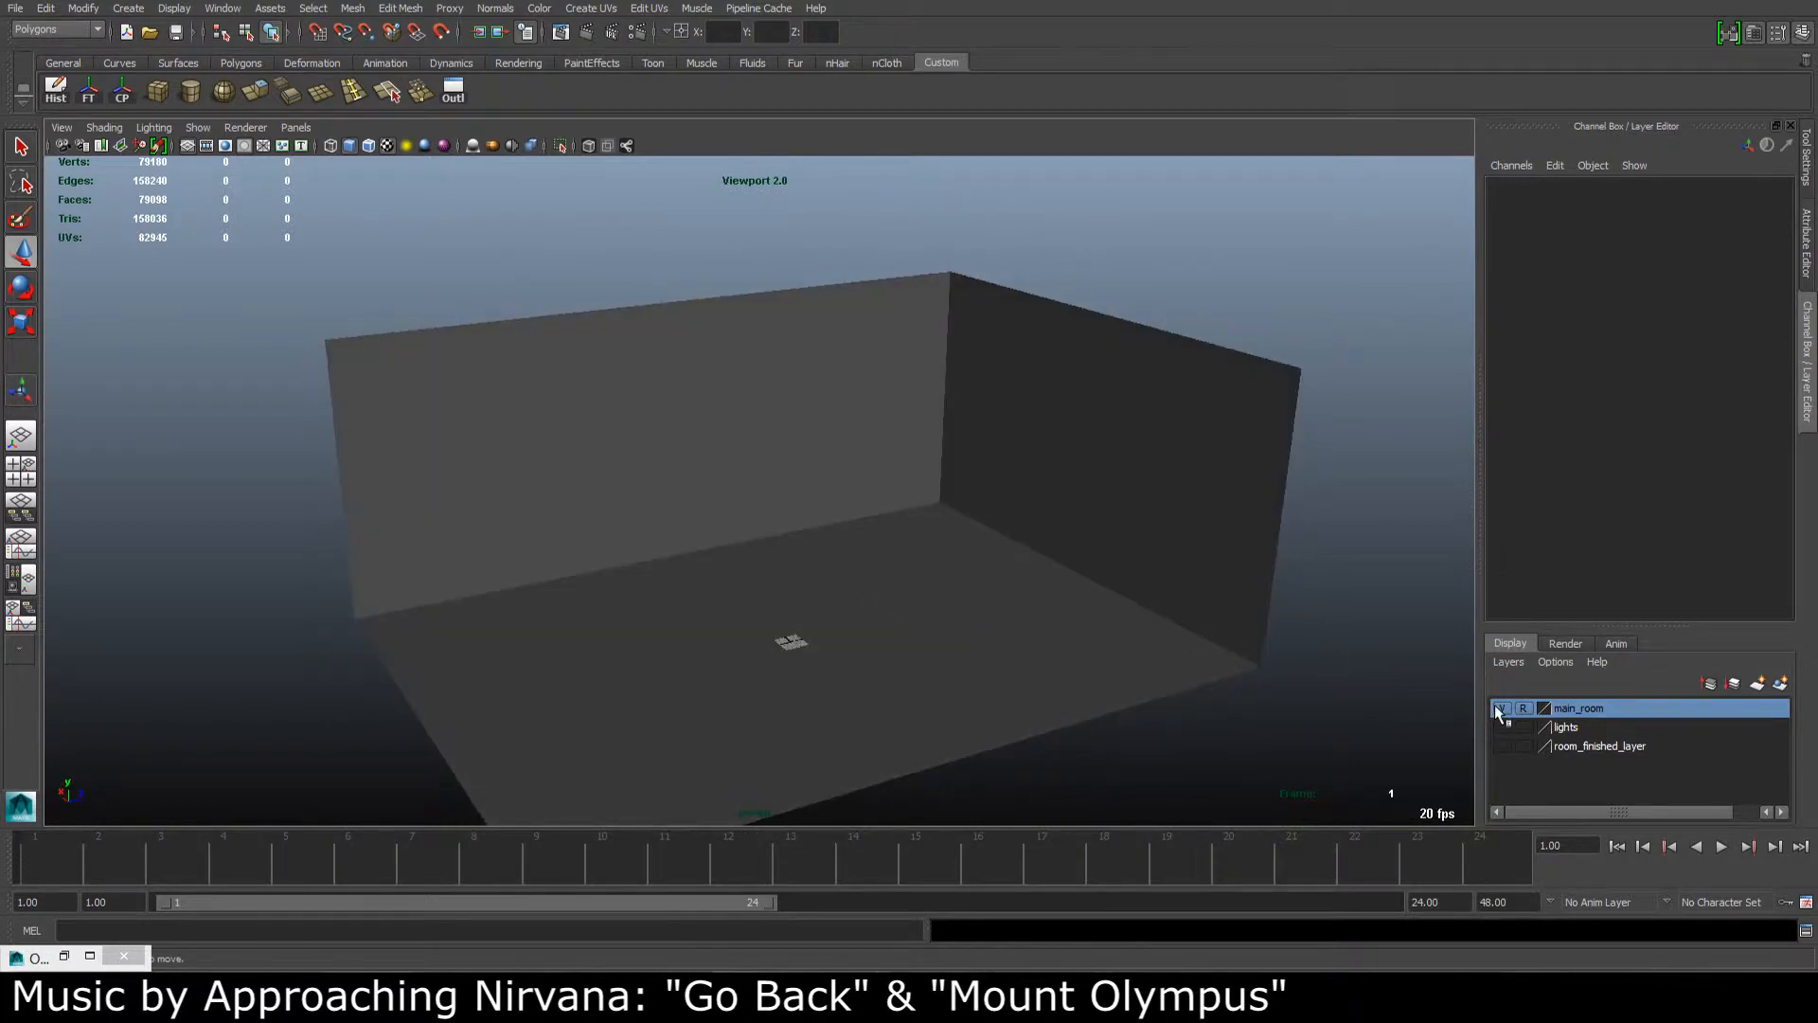
{"action": "left_click_drag", "start_coordinate": [1141, 696], "coordinate": [982, 580], "text": "alt"}
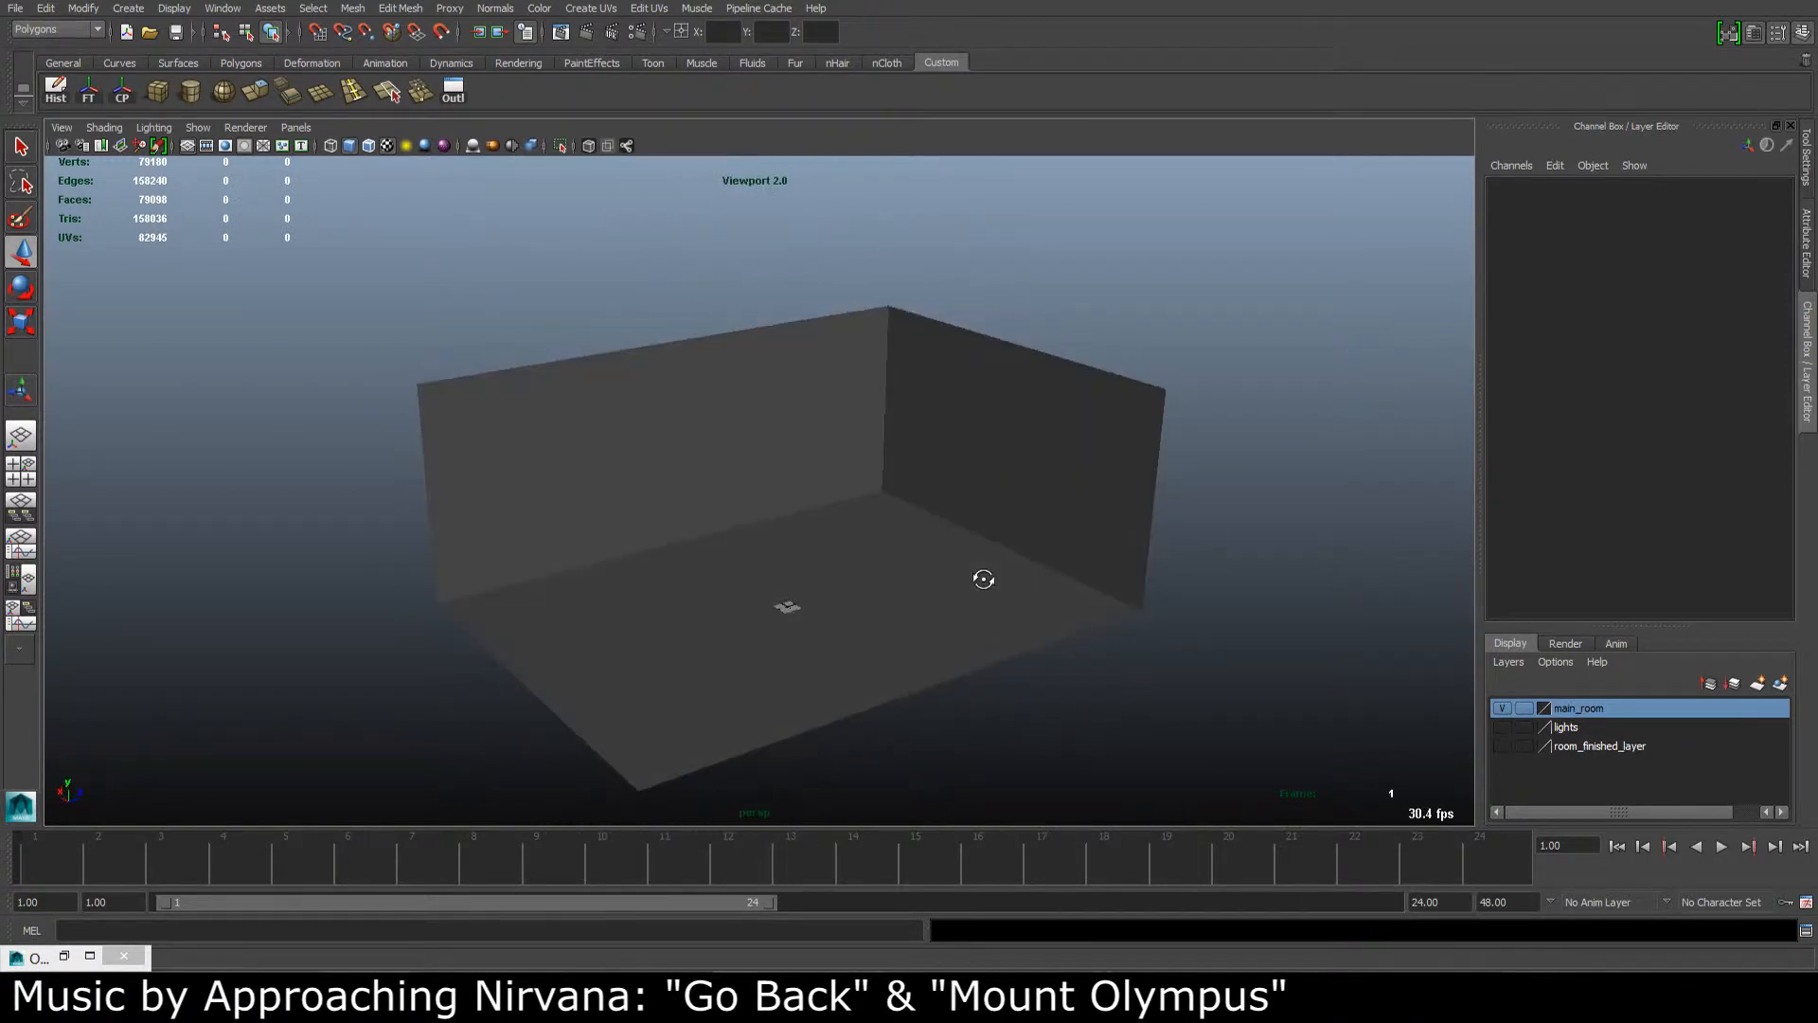
Step: Select the room box and assign a new Lambert material to it
{"action": "mouse_move", "coordinate": [861, 576]}
{"action": "left_mouse_down", "text": "alt"}
{"action": "mouse_move", "coordinate": [836, 555]}
{"action": "mouse_move", "coordinate": [832, 594]}
{"action": "left_mouse_up", "text": "alt"}
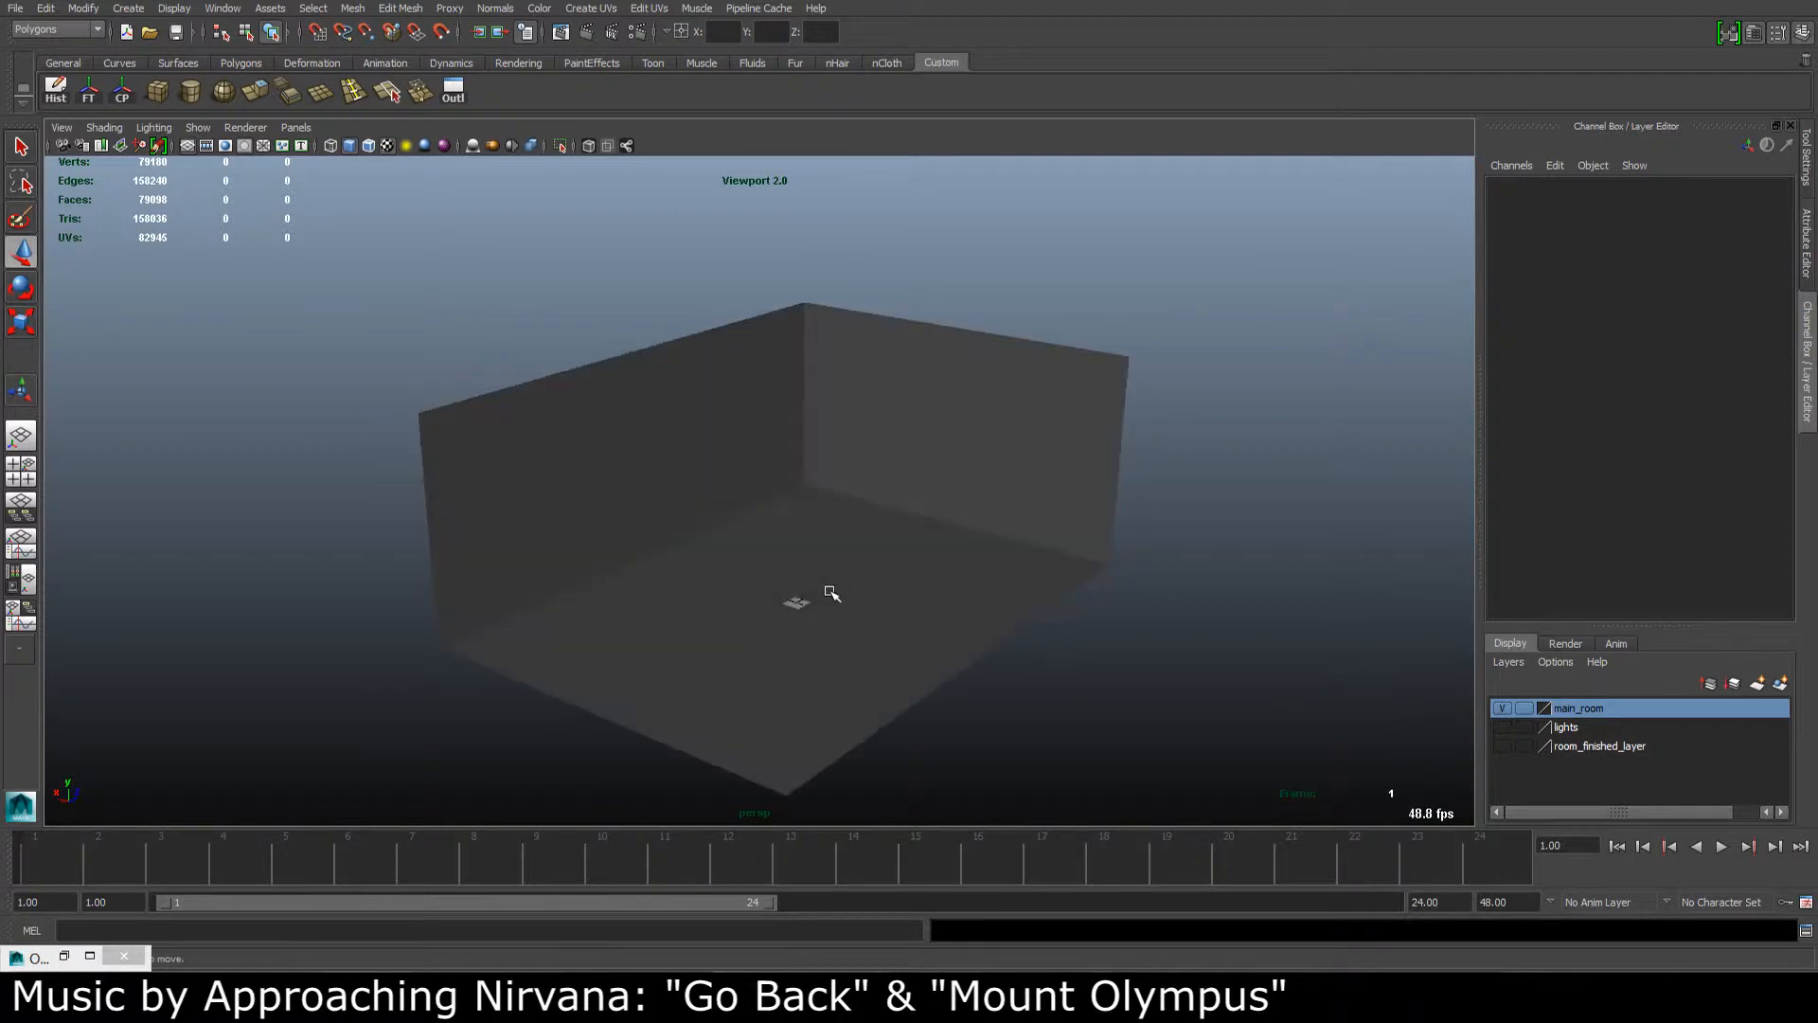
{"action": "right_click_drag", "start_coordinate": [833, 594], "coordinate": [893, 604], "text": "alt"}
{"action": "left_click_drag", "start_coordinate": [893, 604], "coordinate": [896, 604], "text": "alt"}
{"action": "middle_click_drag", "start_coordinate": [896, 604], "coordinate": [842, 555], "text": "alt"}
{"action": "left_click_drag", "start_coordinate": [842, 555], "coordinate": [880, 570], "text": "alt"}
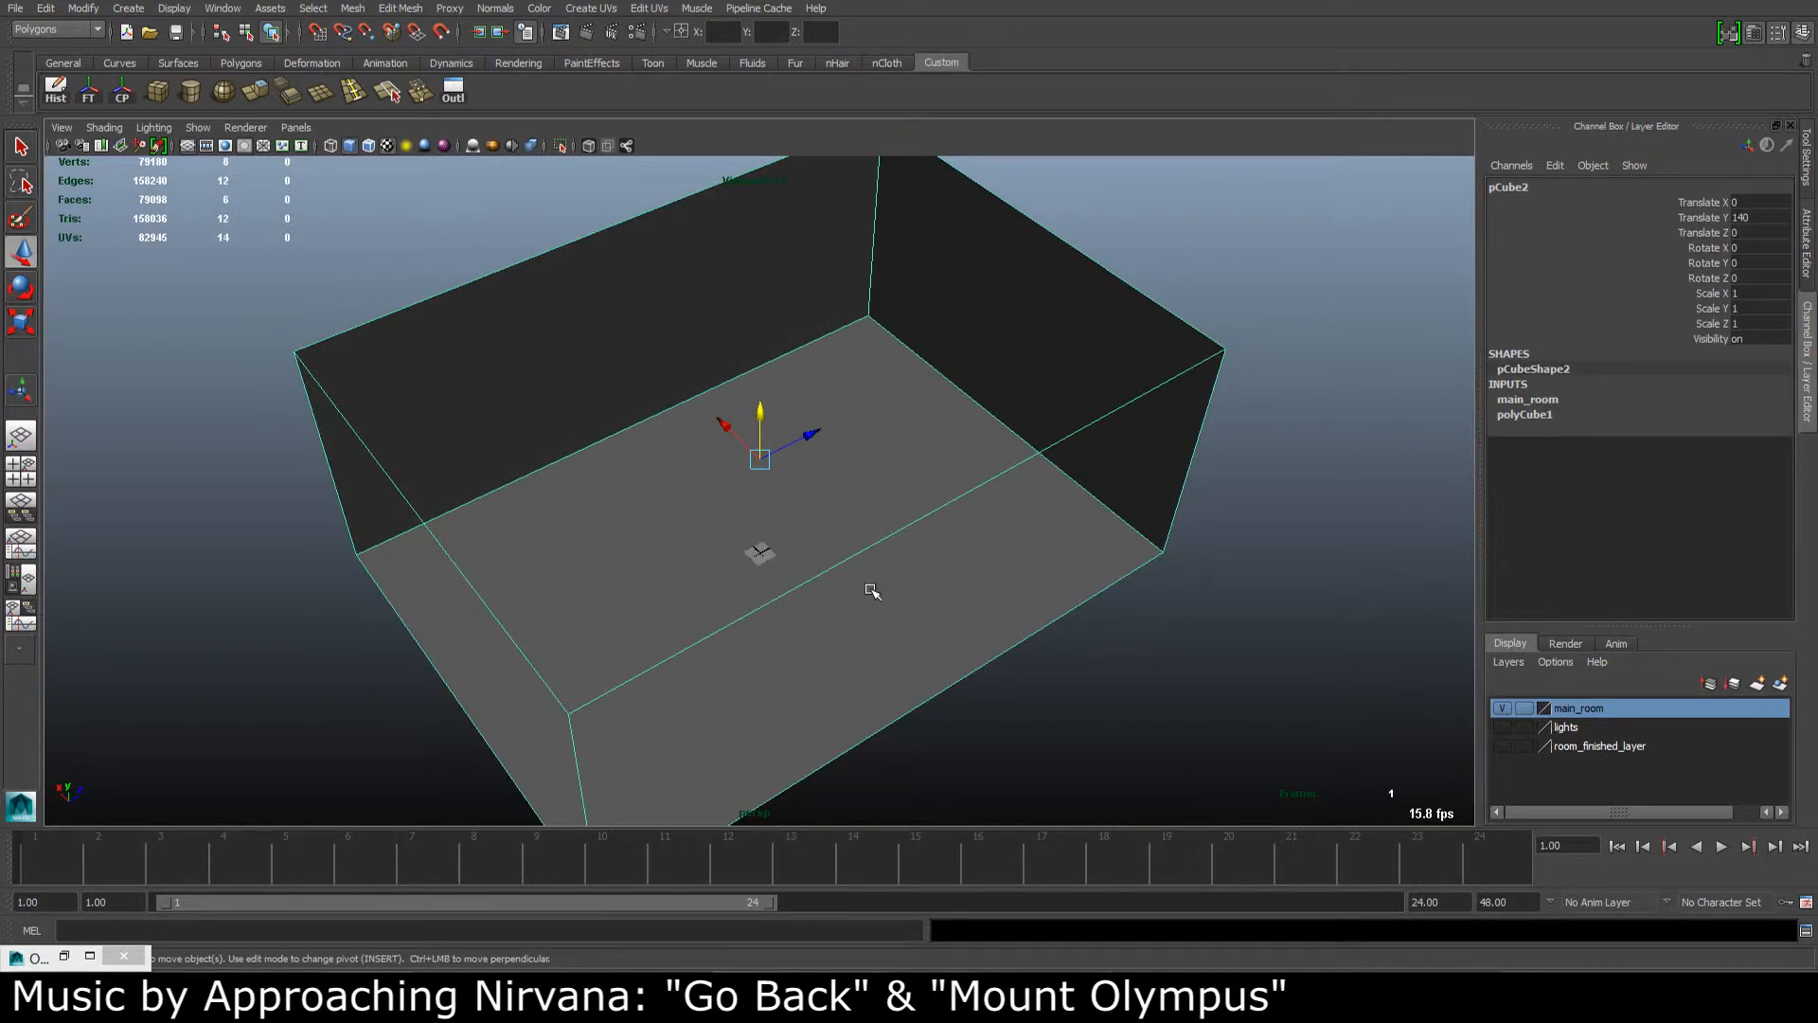
{"action": "left_click_drag", "start_coordinate": [759, 548], "coordinate": [857, 559], "text": "alt"}
{"action": "right_click_drag", "start_coordinate": [830, 547], "coordinate": [858, 912]}
{"action": "left_click_drag", "start_coordinate": [369, 162], "coordinate": [334, 136]}
{"action": "left_click", "coordinate": [305, 286]}
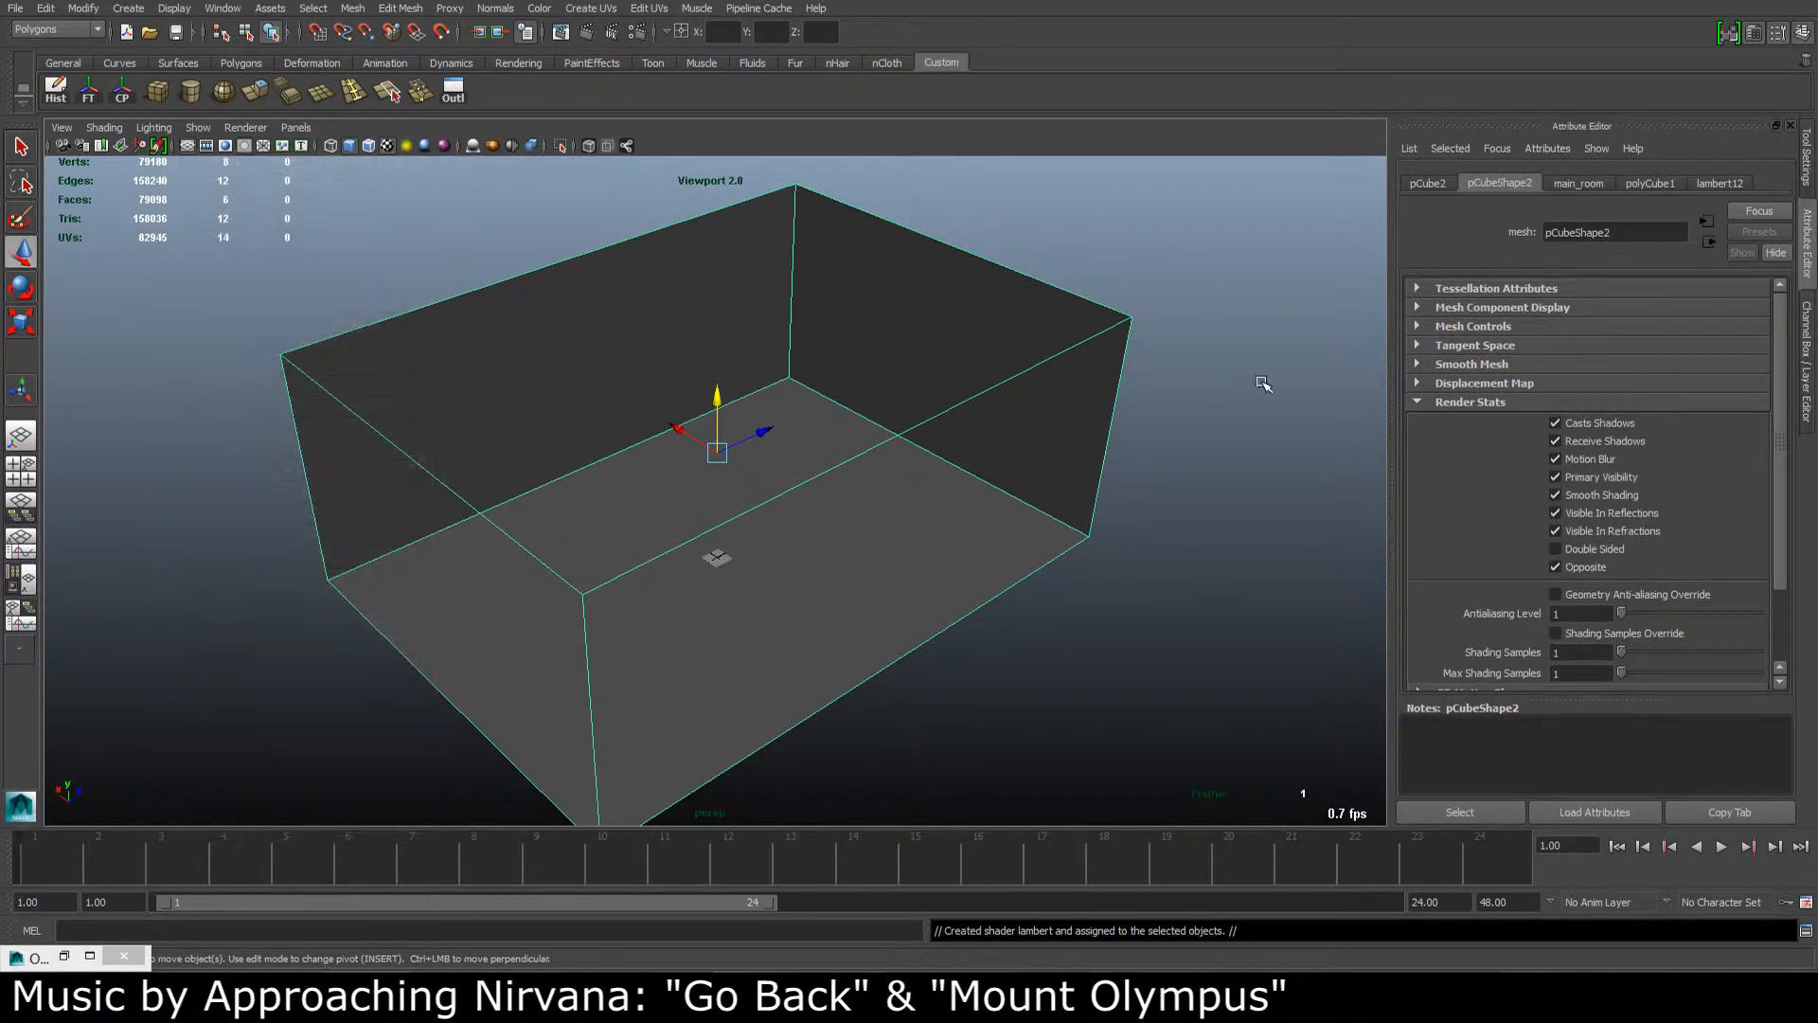
Step: Map a Checker texture to the Color attribute of the room's new Lambert material
{"action": "left_click", "coordinate": [1731, 182]}
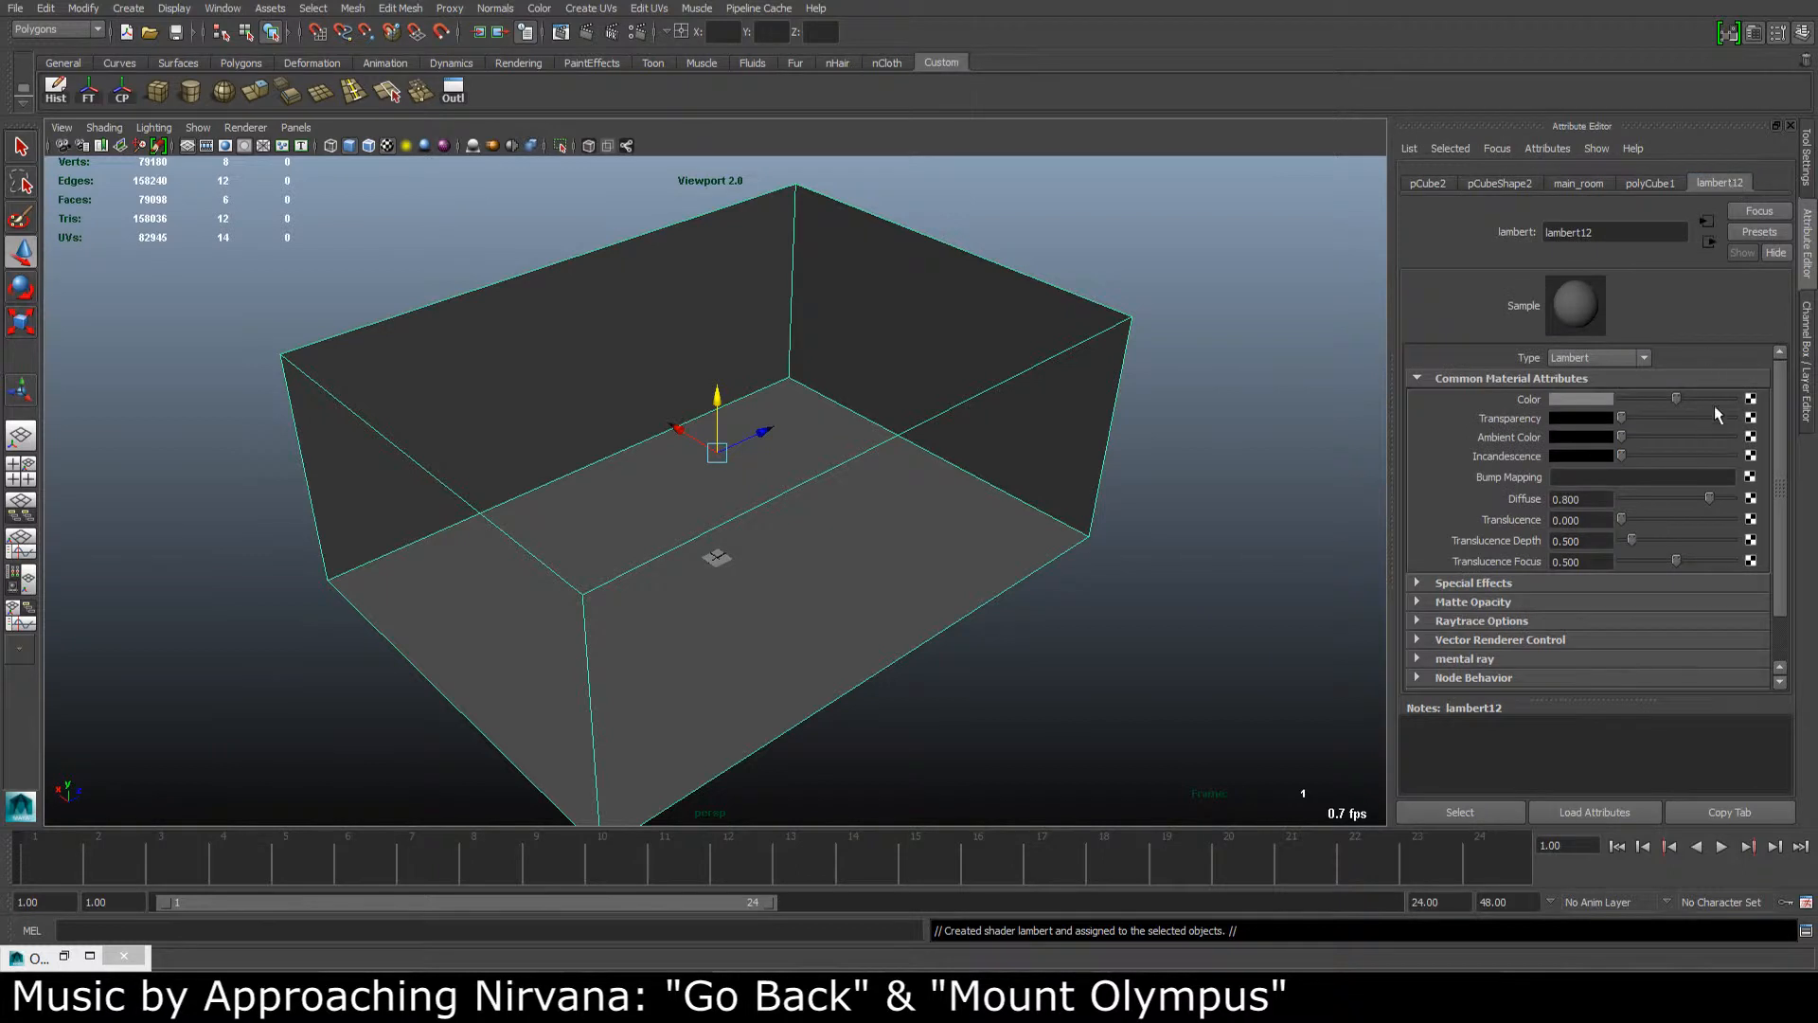
{"action": "left_click", "coordinate": [1751, 400]}
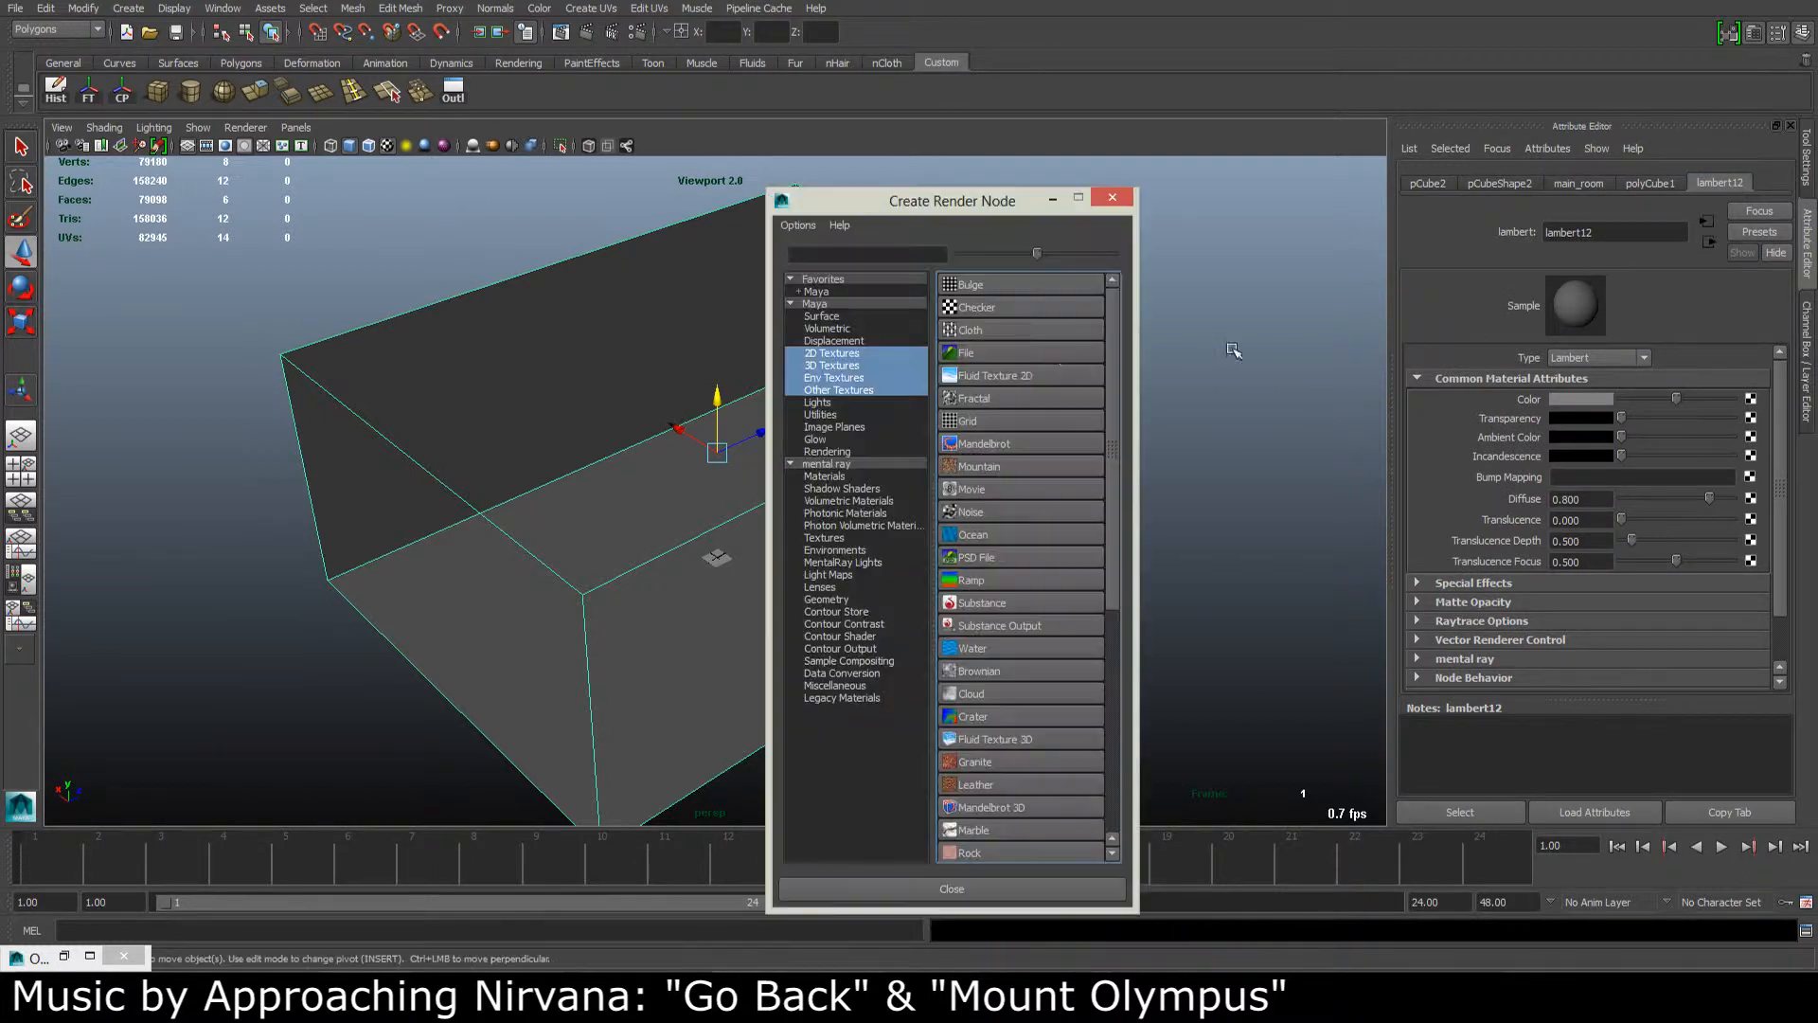
{"action": "left_click_drag", "start_coordinate": [942, 209], "coordinate": [1178, 150]}
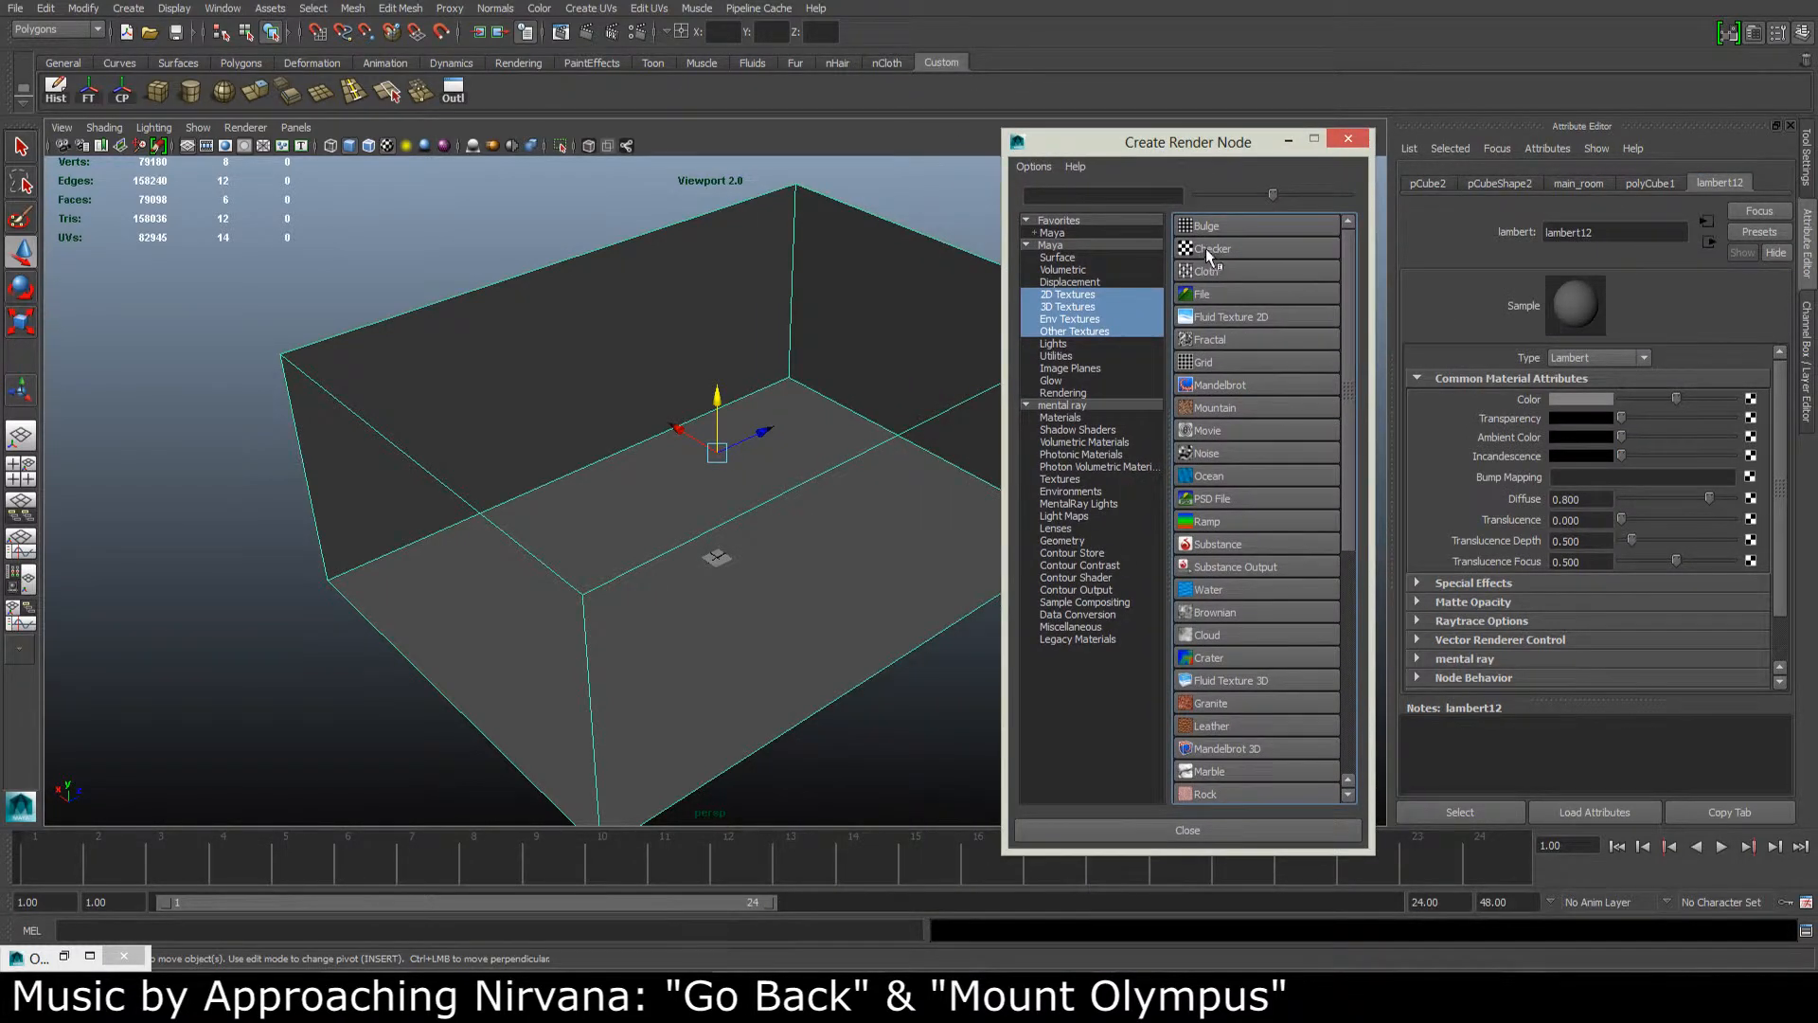
{"action": "left_click", "coordinate": [1208, 250]}
{"action": "mouse_move", "coordinate": [820, 460]}
{"action": "left_mouse_down", "text": "alt"}
{"action": "mouse_move", "coordinate": [873, 443]}
{"action": "mouse_move", "coordinate": [784, 474]}
{"action": "mouse_move", "coordinate": [884, 438]}
{"action": "mouse_move", "coordinate": [811, 385]}
{"action": "mouse_move", "coordinate": [828, 313]}
{"action": "mouse_move", "coordinate": [717, 448]}
{"action": "mouse_move", "coordinate": [811, 487]}
{"action": "left_mouse_up", "text": "alt"}
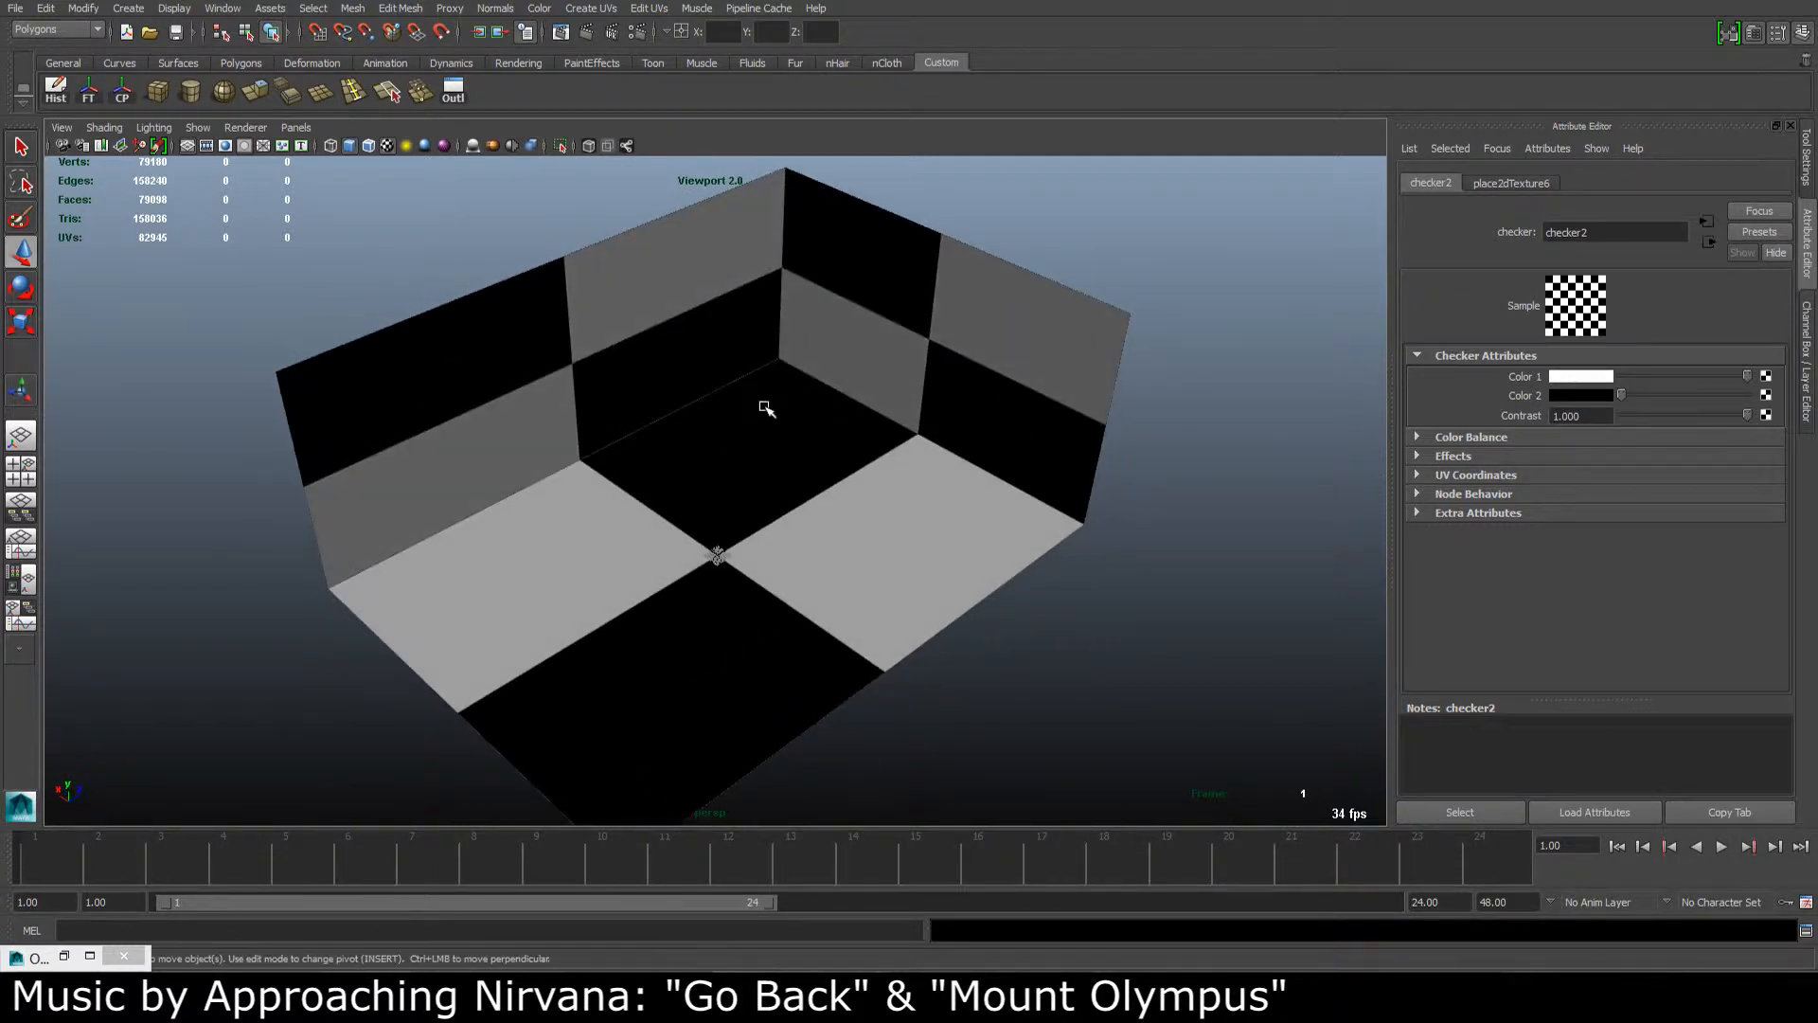
Step: Apply Automatic Mapping to the room box and return to object mode
{"action": "left_click_drag", "start_coordinate": [765, 408], "coordinate": [831, 507]}
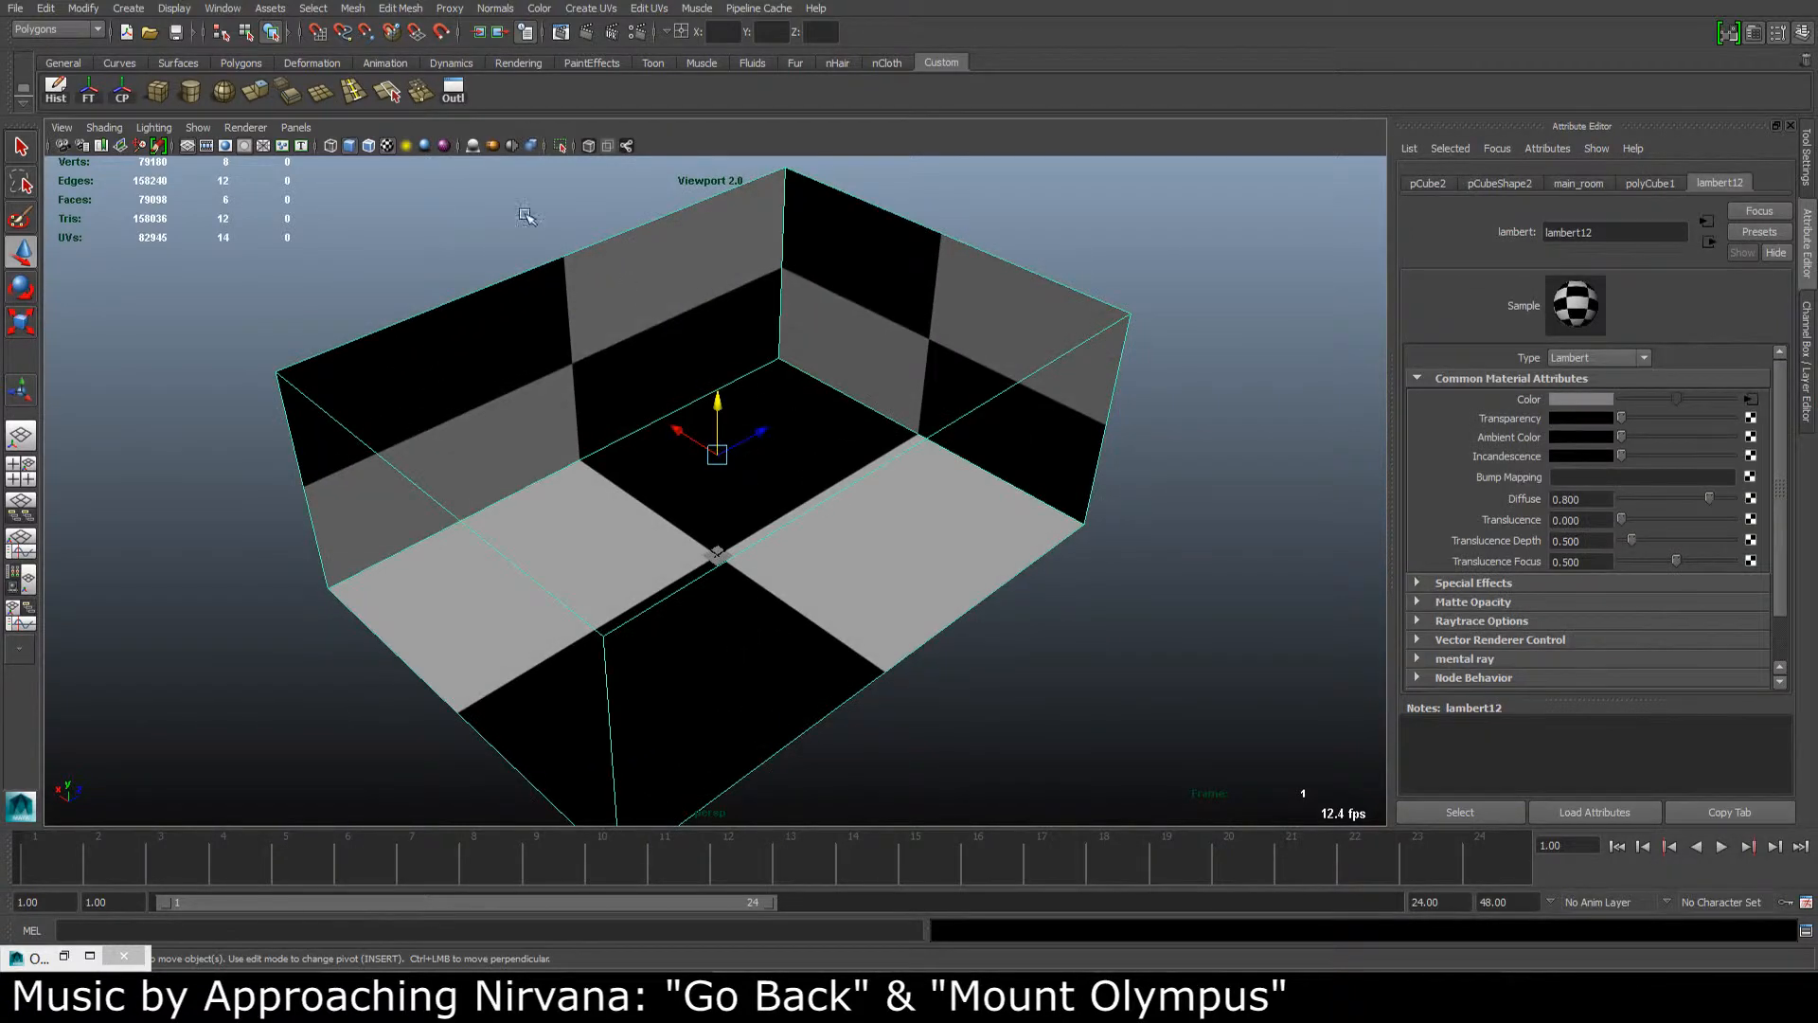
{"action": "left_click", "coordinate": [590, 9]}
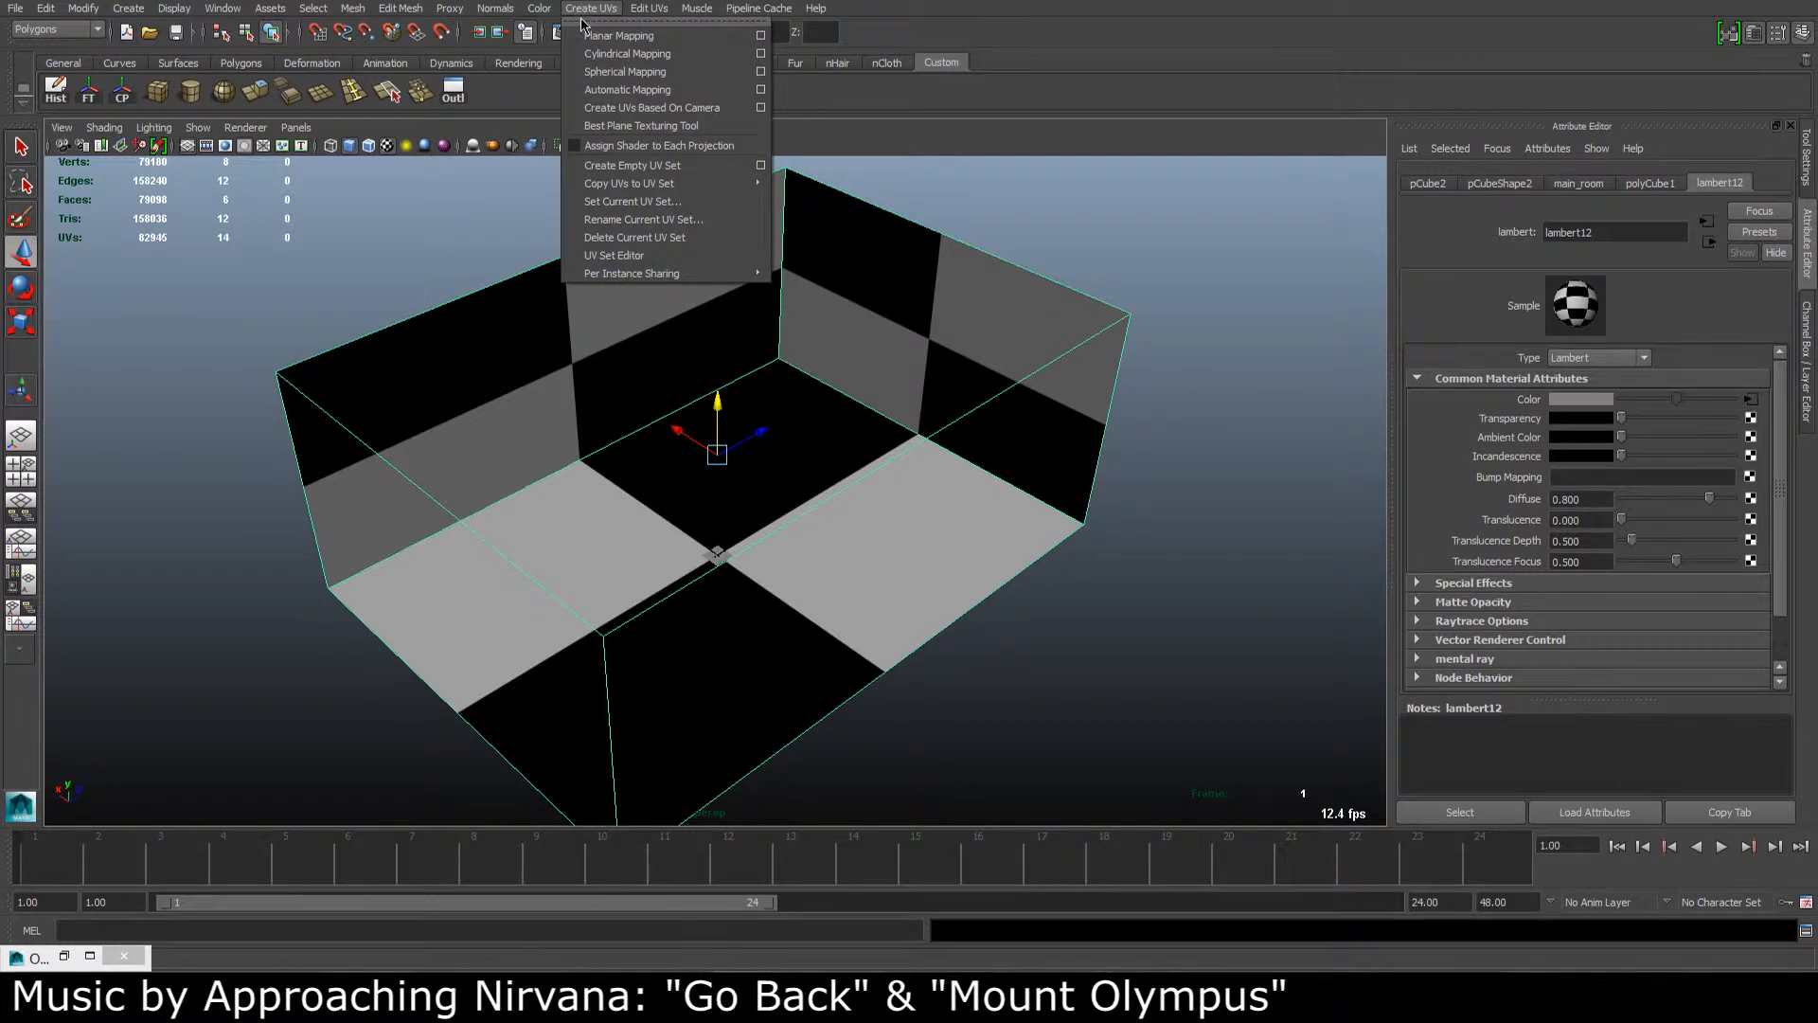
{"action": "left_click", "coordinate": [649, 93]}
{"action": "left_click_drag", "start_coordinate": [752, 375], "coordinate": [755, 420], "text": "alt"}
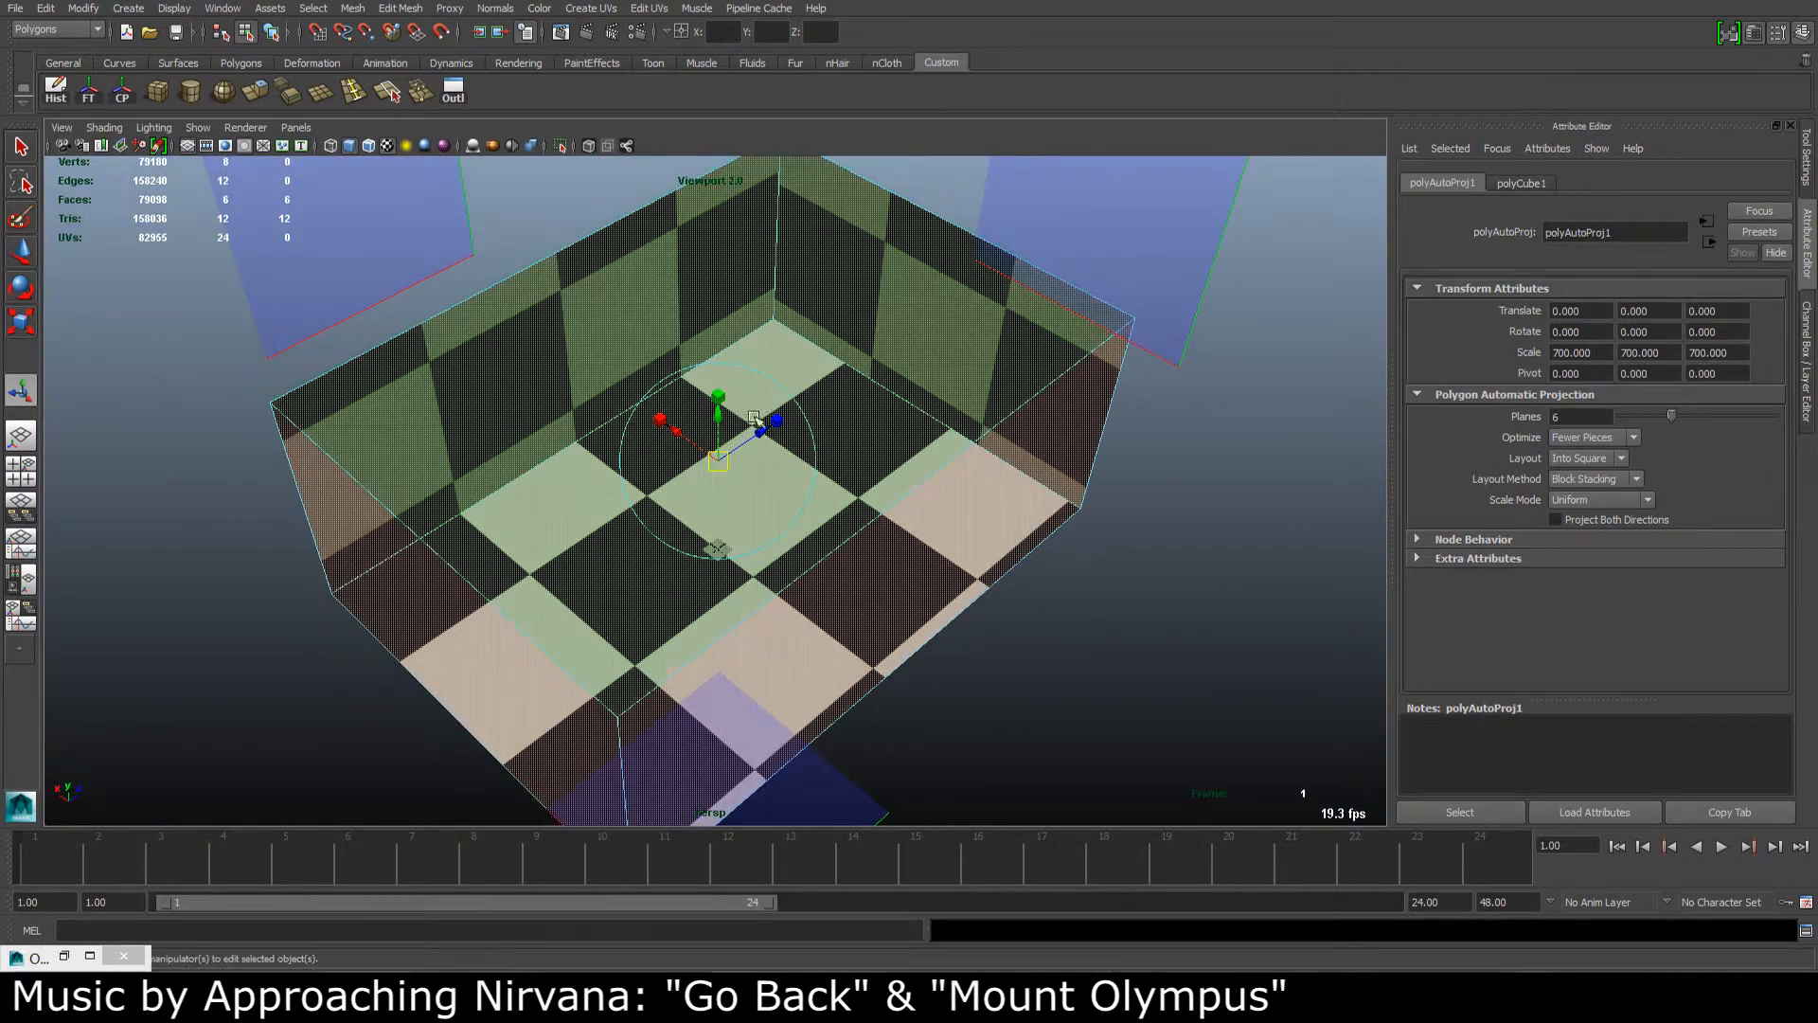
{"action": "right_click_drag", "start_coordinate": [918, 397], "coordinate": [975, 398]}
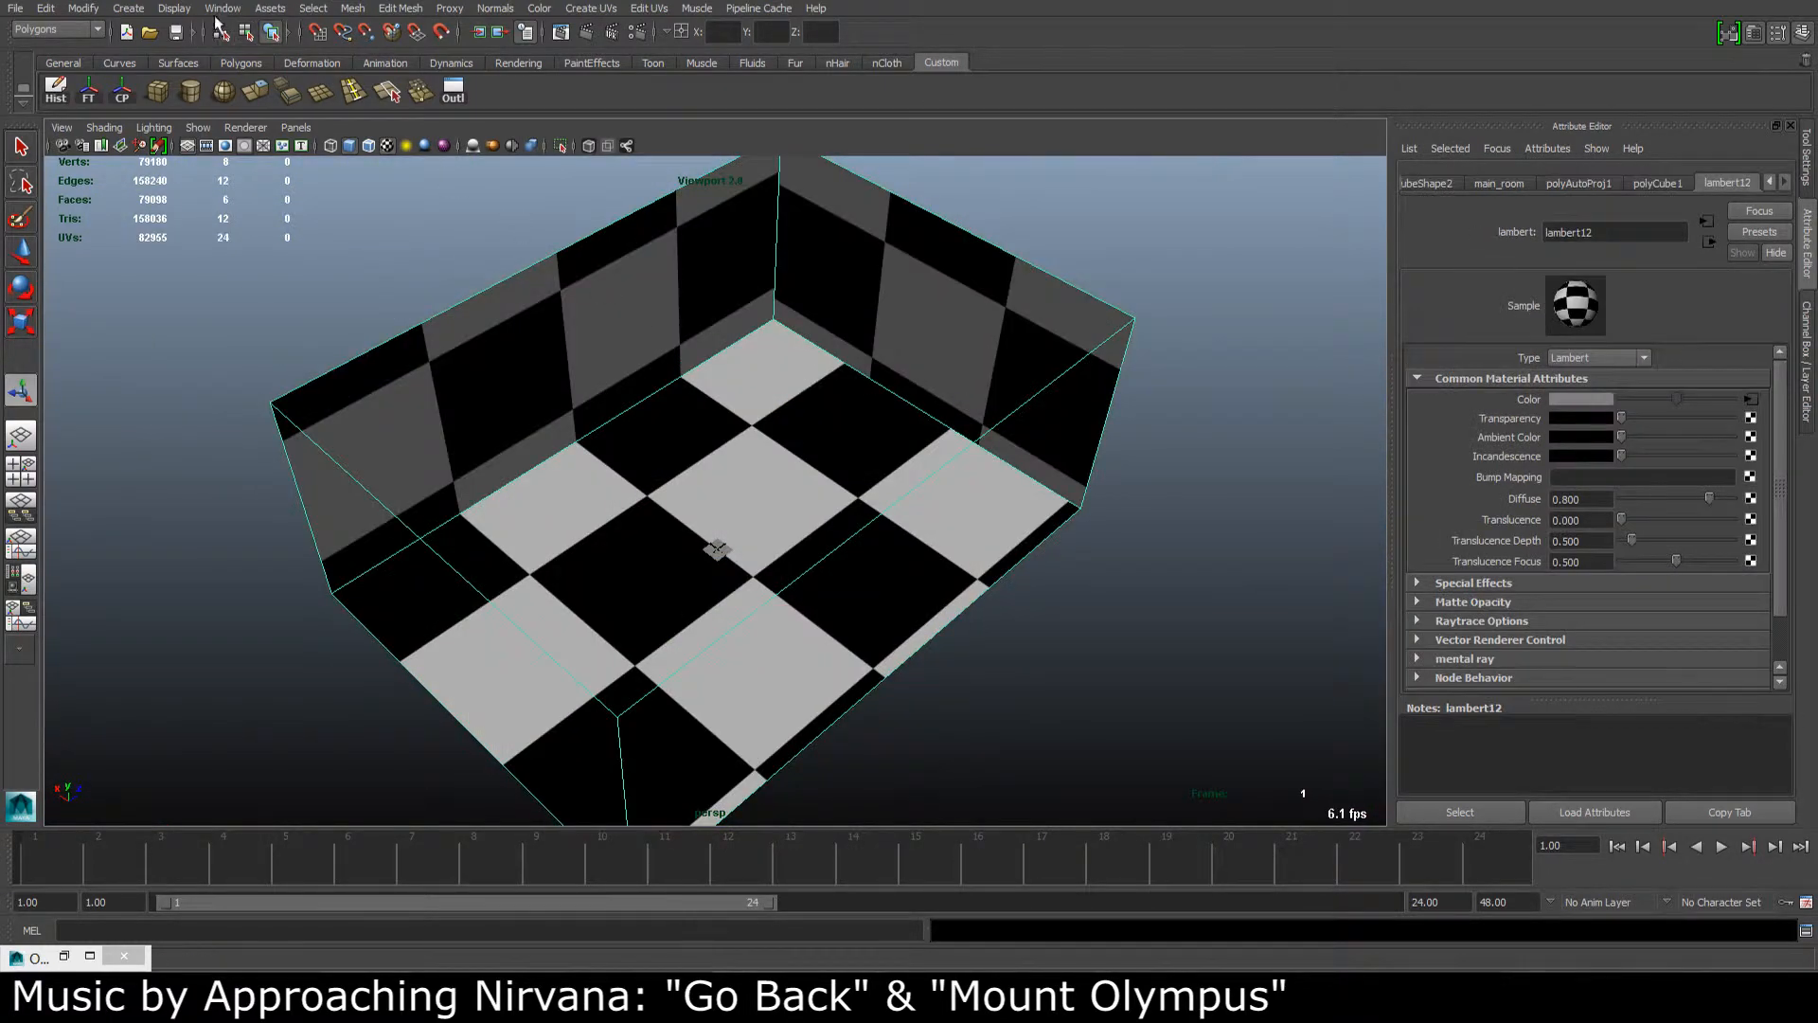
Step: Show the room's layout in the UV Texture Editor and select the floor face there
{"action": "left_click", "coordinate": [221, 9]}
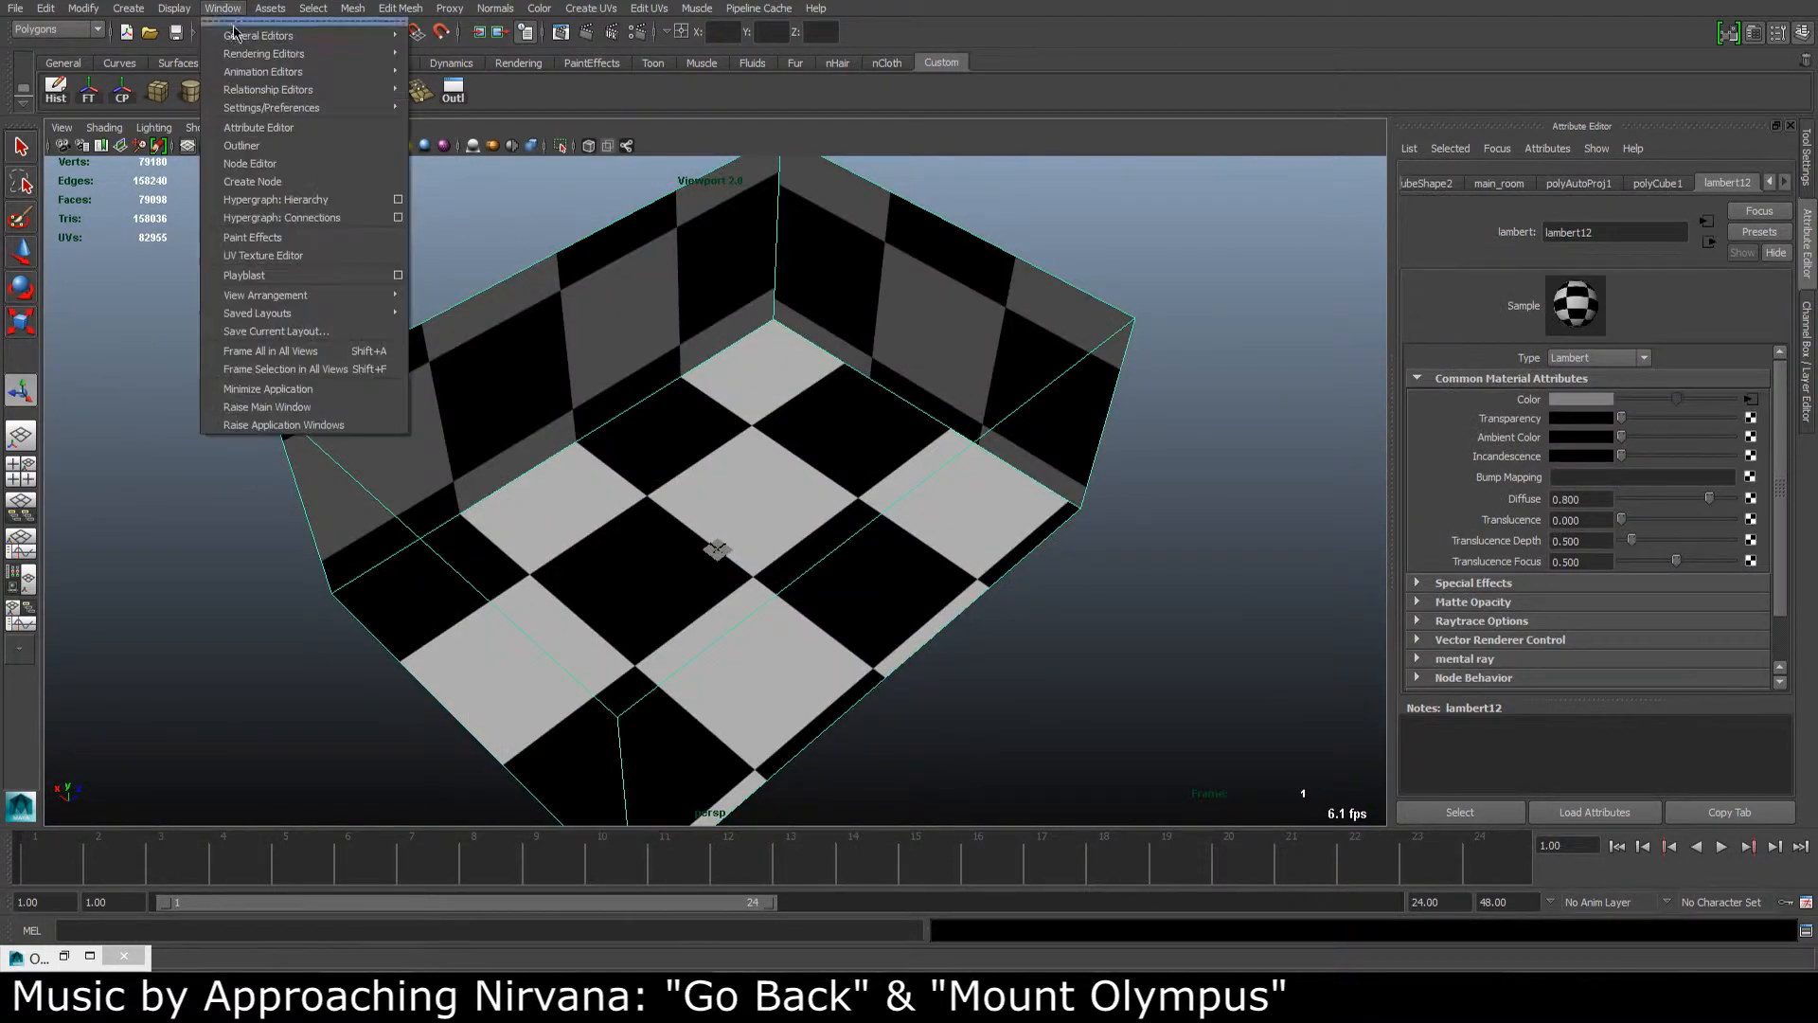
{"action": "left_click", "coordinate": [269, 256]}
{"action": "left_click_drag", "start_coordinate": [701, 43], "coordinate": [506, 47]}
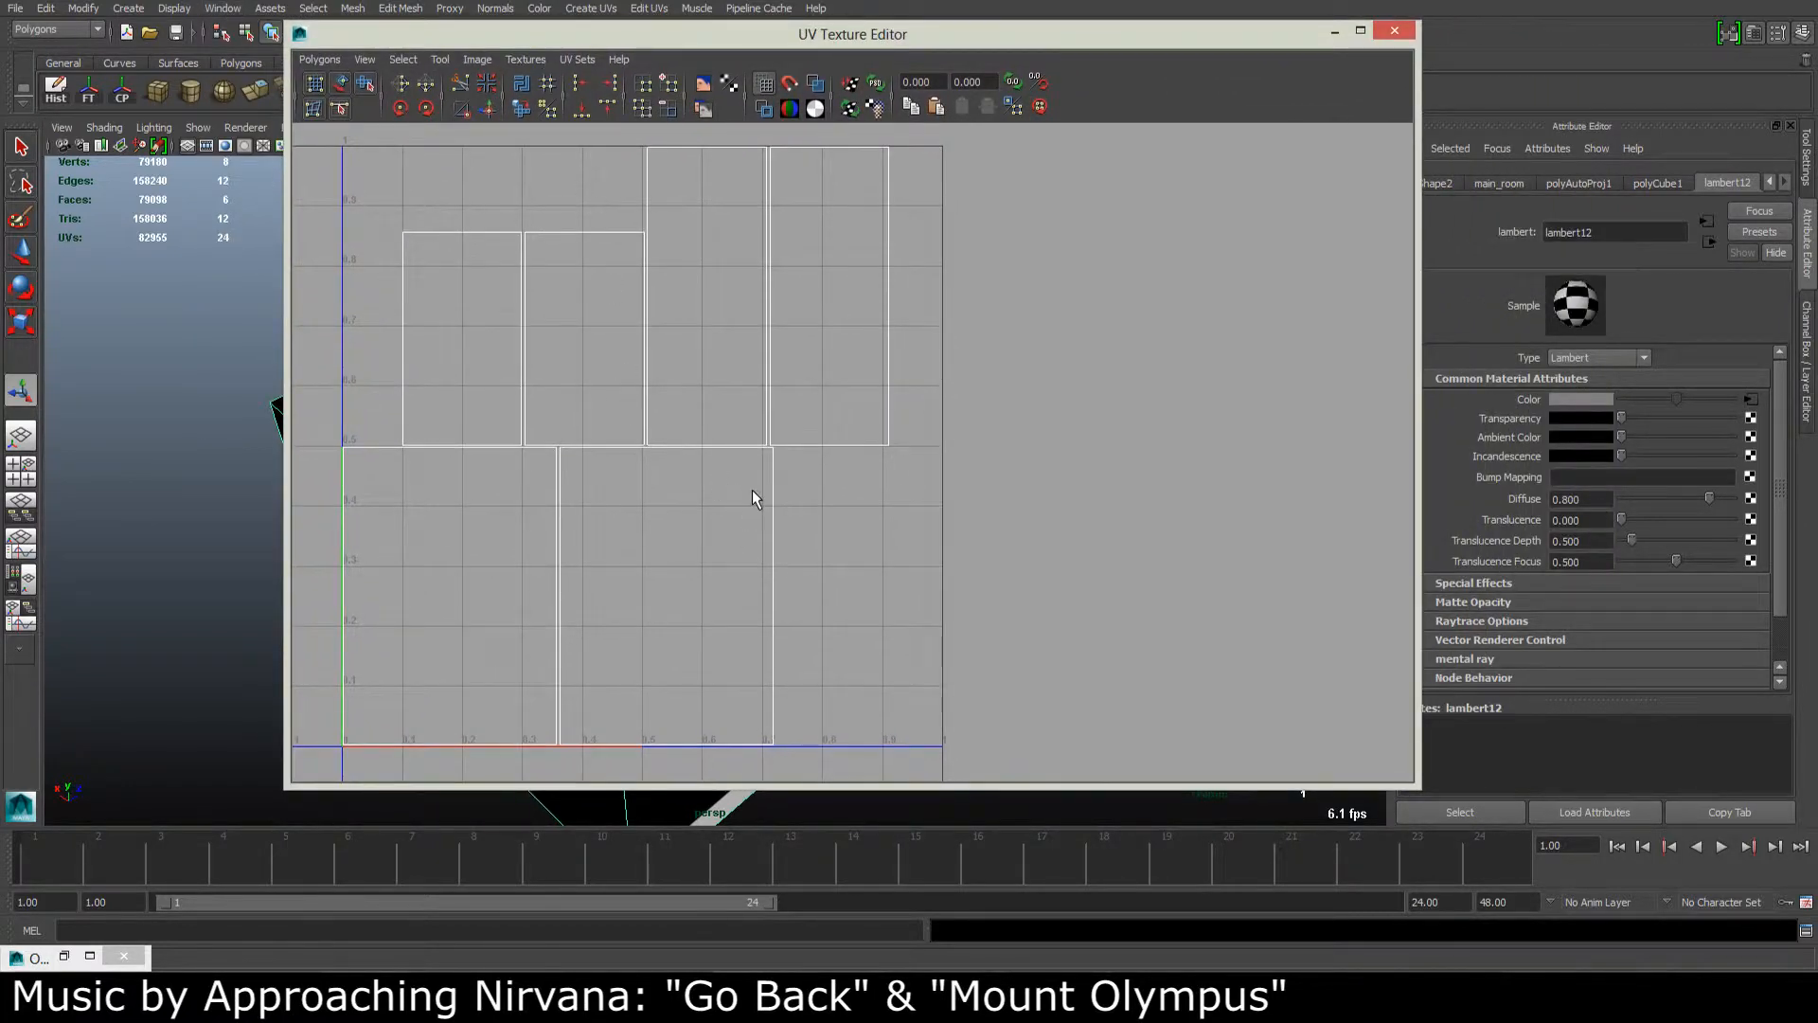
{"action": "right_click_drag", "start_coordinate": [773, 548], "coordinate": [729, 591]}
{"action": "left_click", "coordinate": [719, 609]}
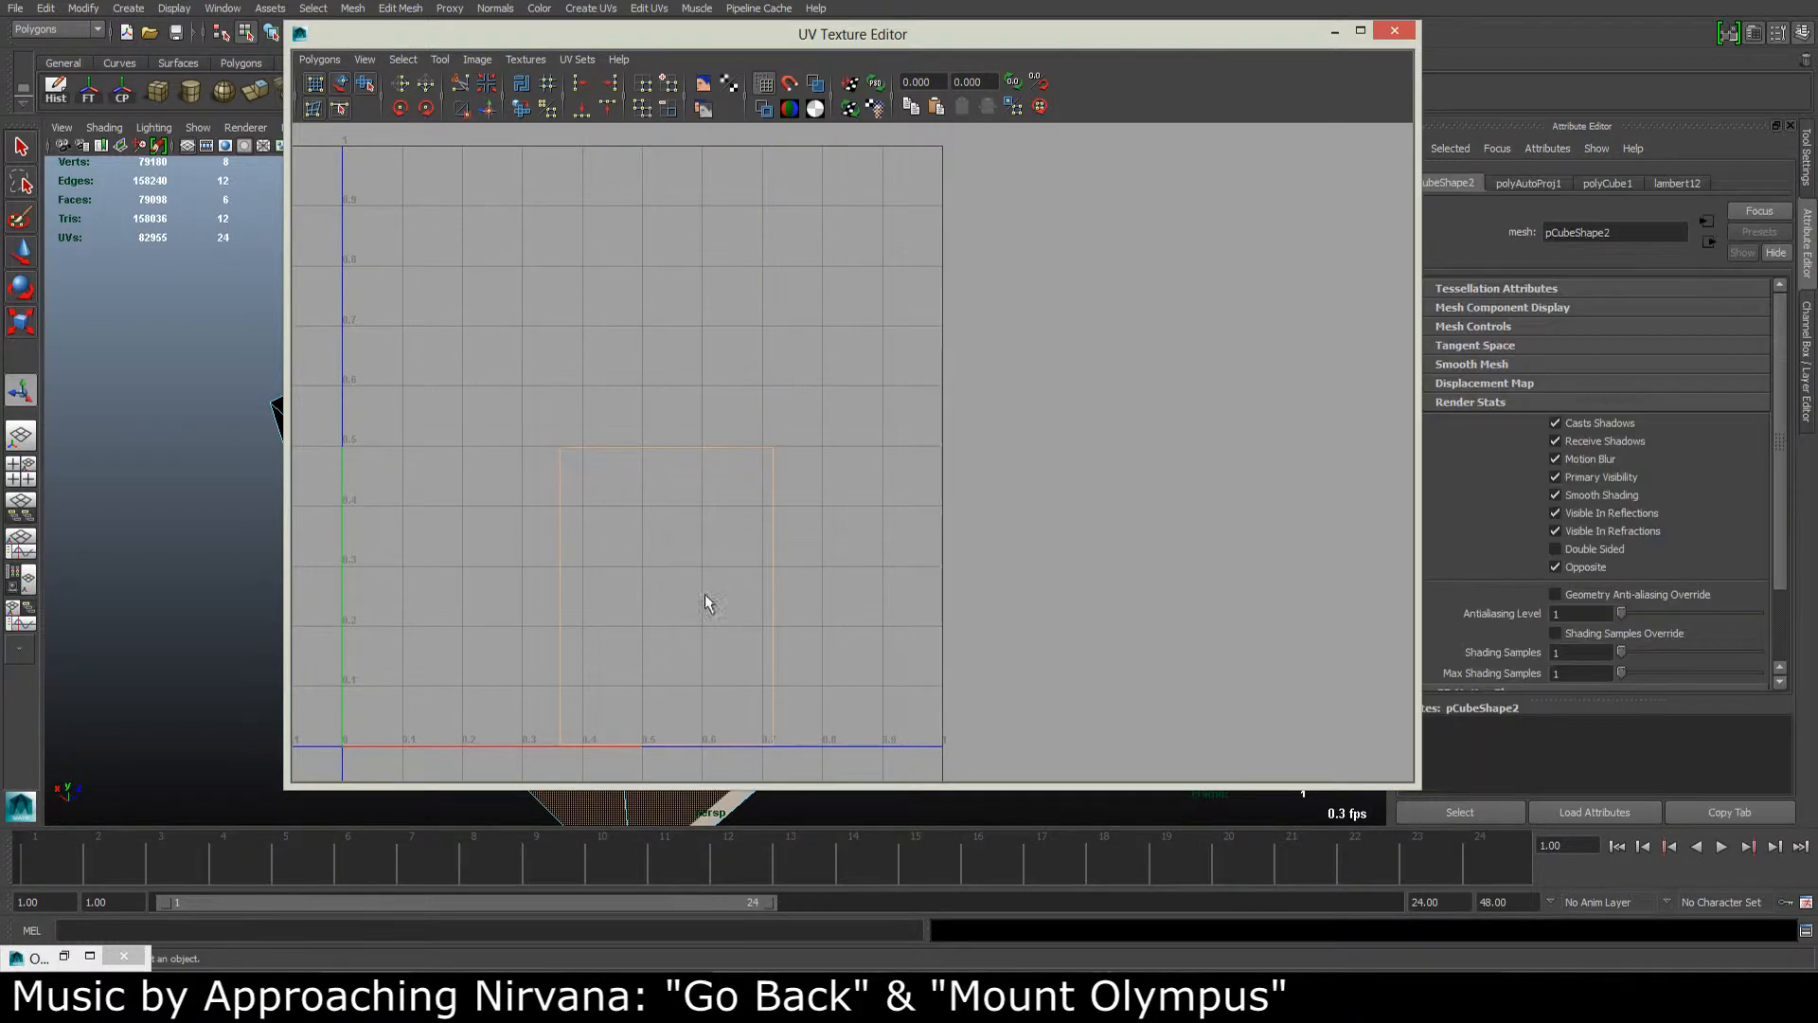
Step: Arrange the UV Texture Editor and the perspective view so the room and its UV layout are visible together
{"action": "left_click_drag", "start_coordinate": [709, 26], "coordinate": [708, 52]}
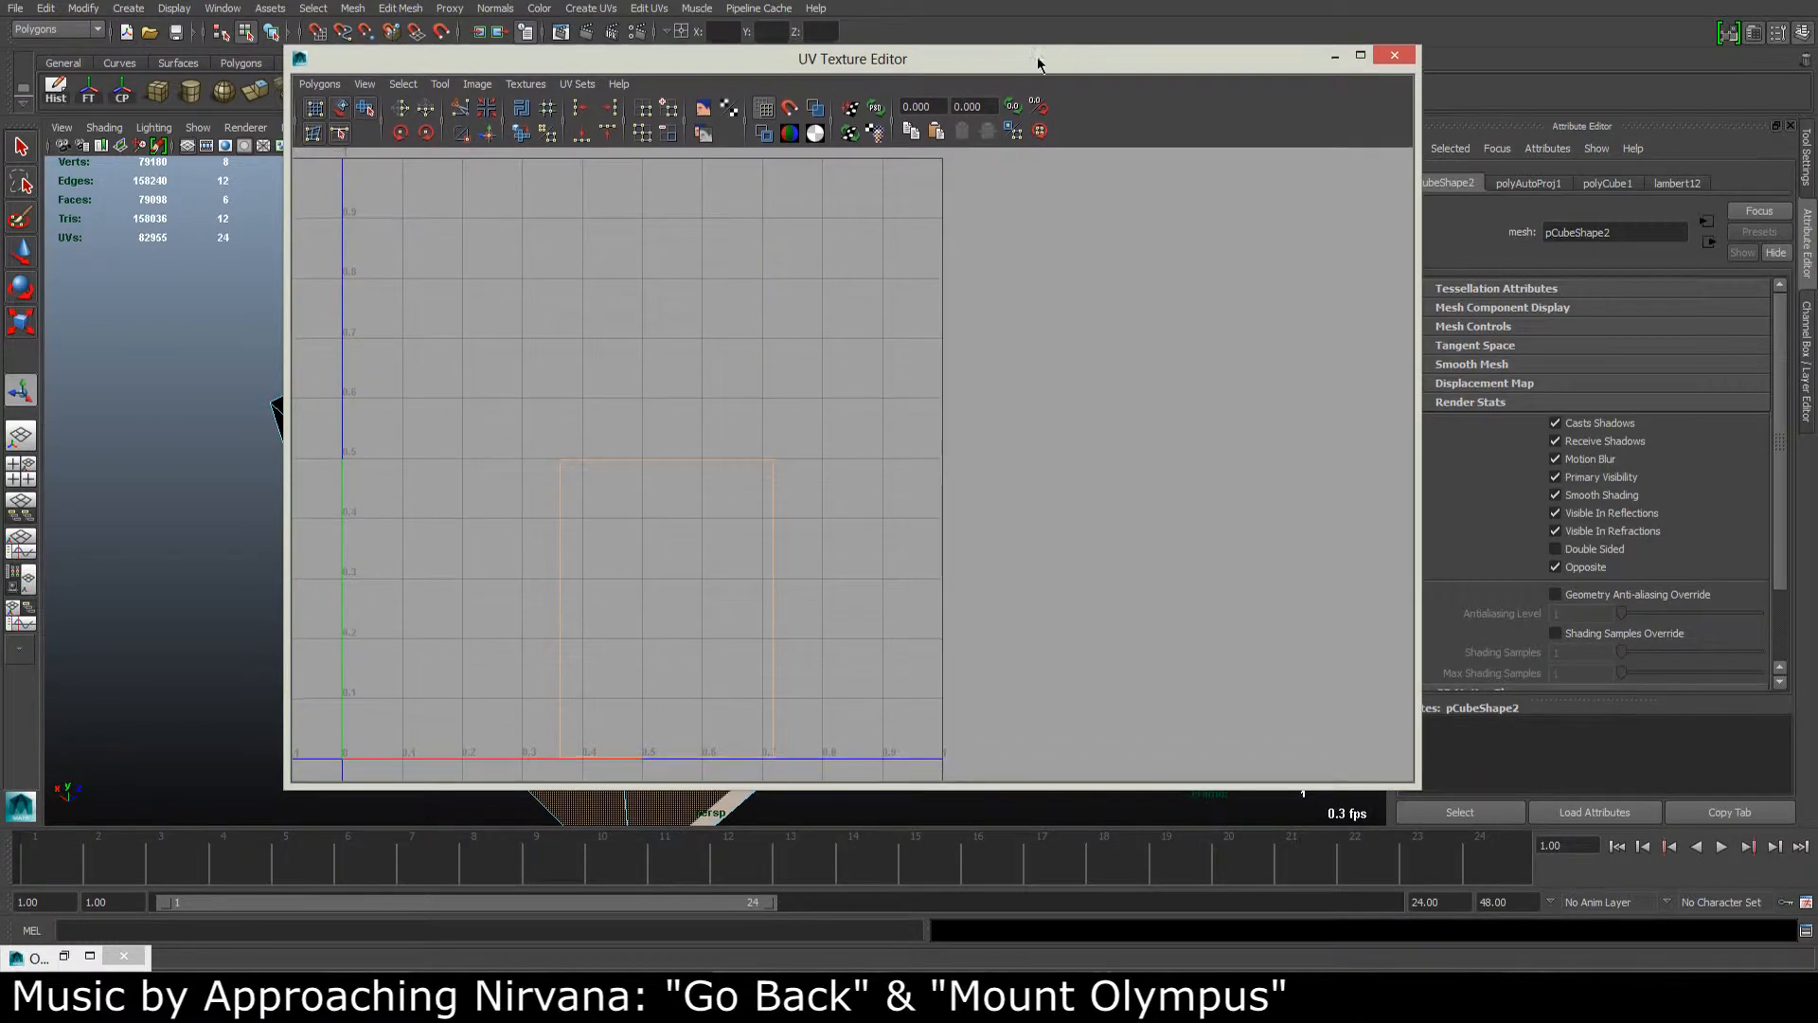
{"action": "left_click_drag", "start_coordinate": [1039, 60], "coordinate": [1424, 87]}
{"action": "scroll", "coordinate": [434, 432], "scroll_direction": "down", "scroll_amount": 3}
{"action": "left_click_drag", "start_coordinate": [436, 436], "coordinate": [516, 412], "text": "alt"}
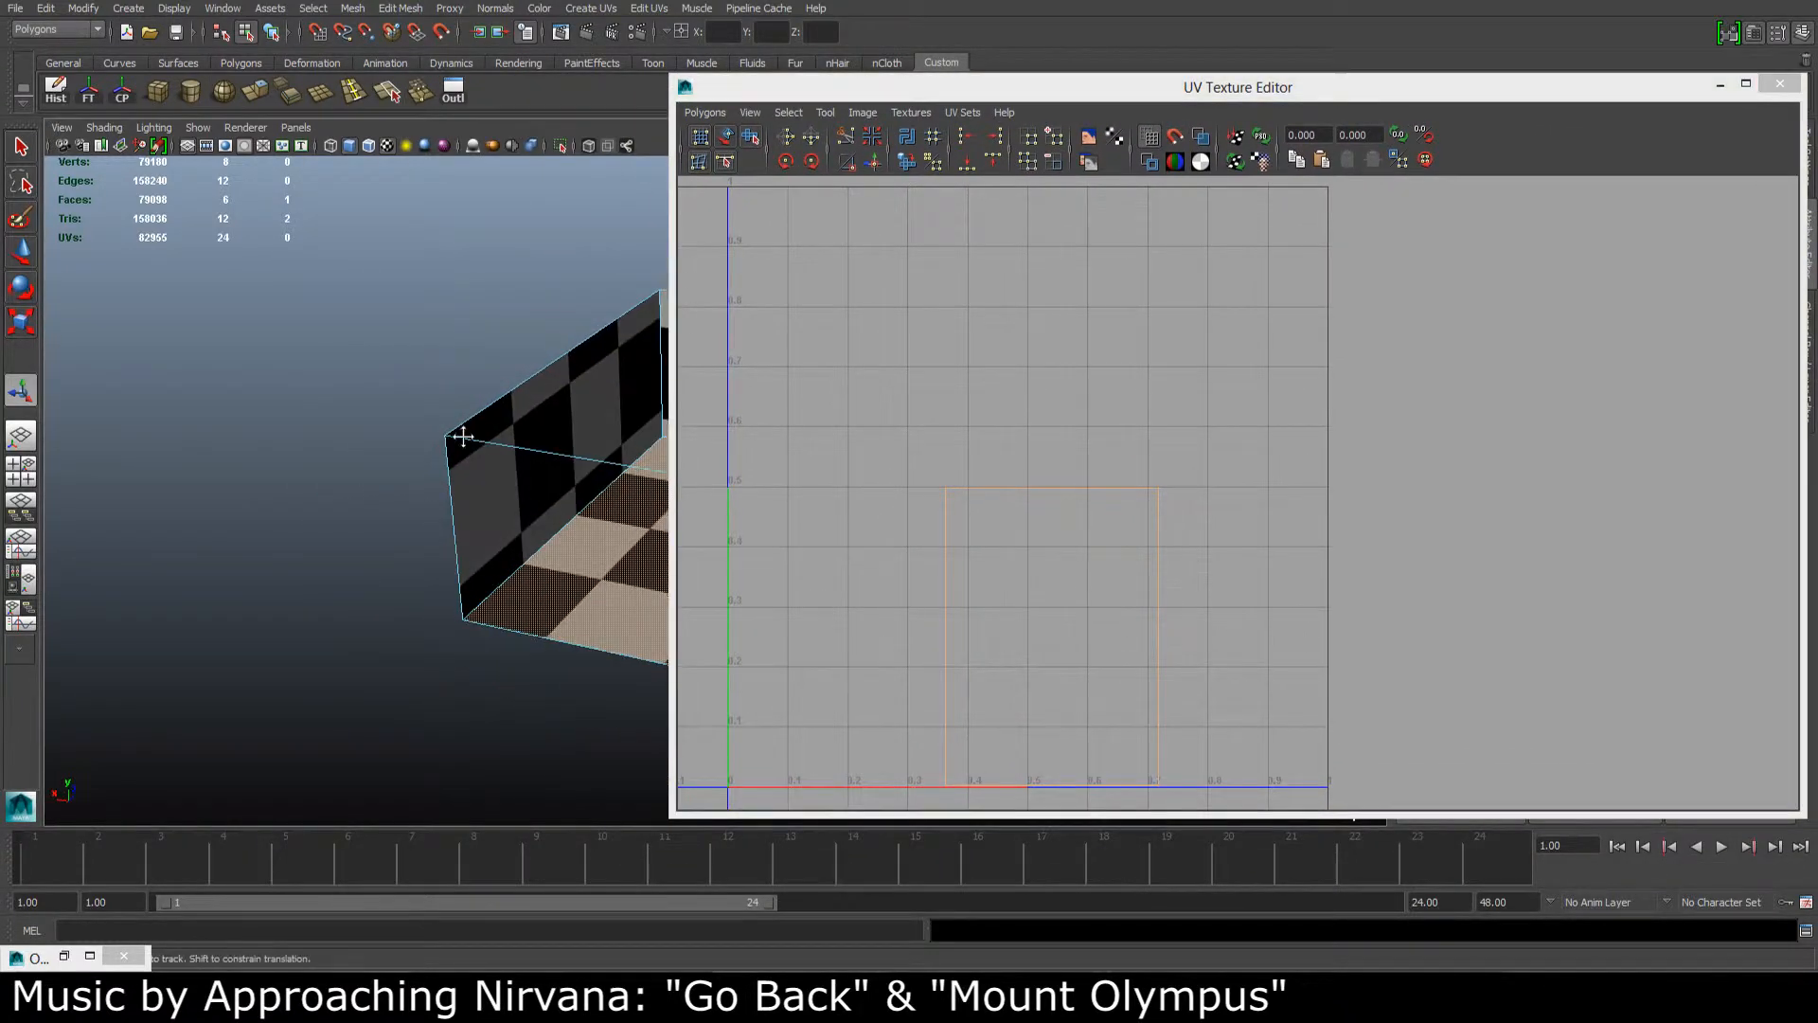
{"action": "middle_click_drag", "start_coordinate": [463, 435], "coordinate": [185, 410], "text": "alt"}
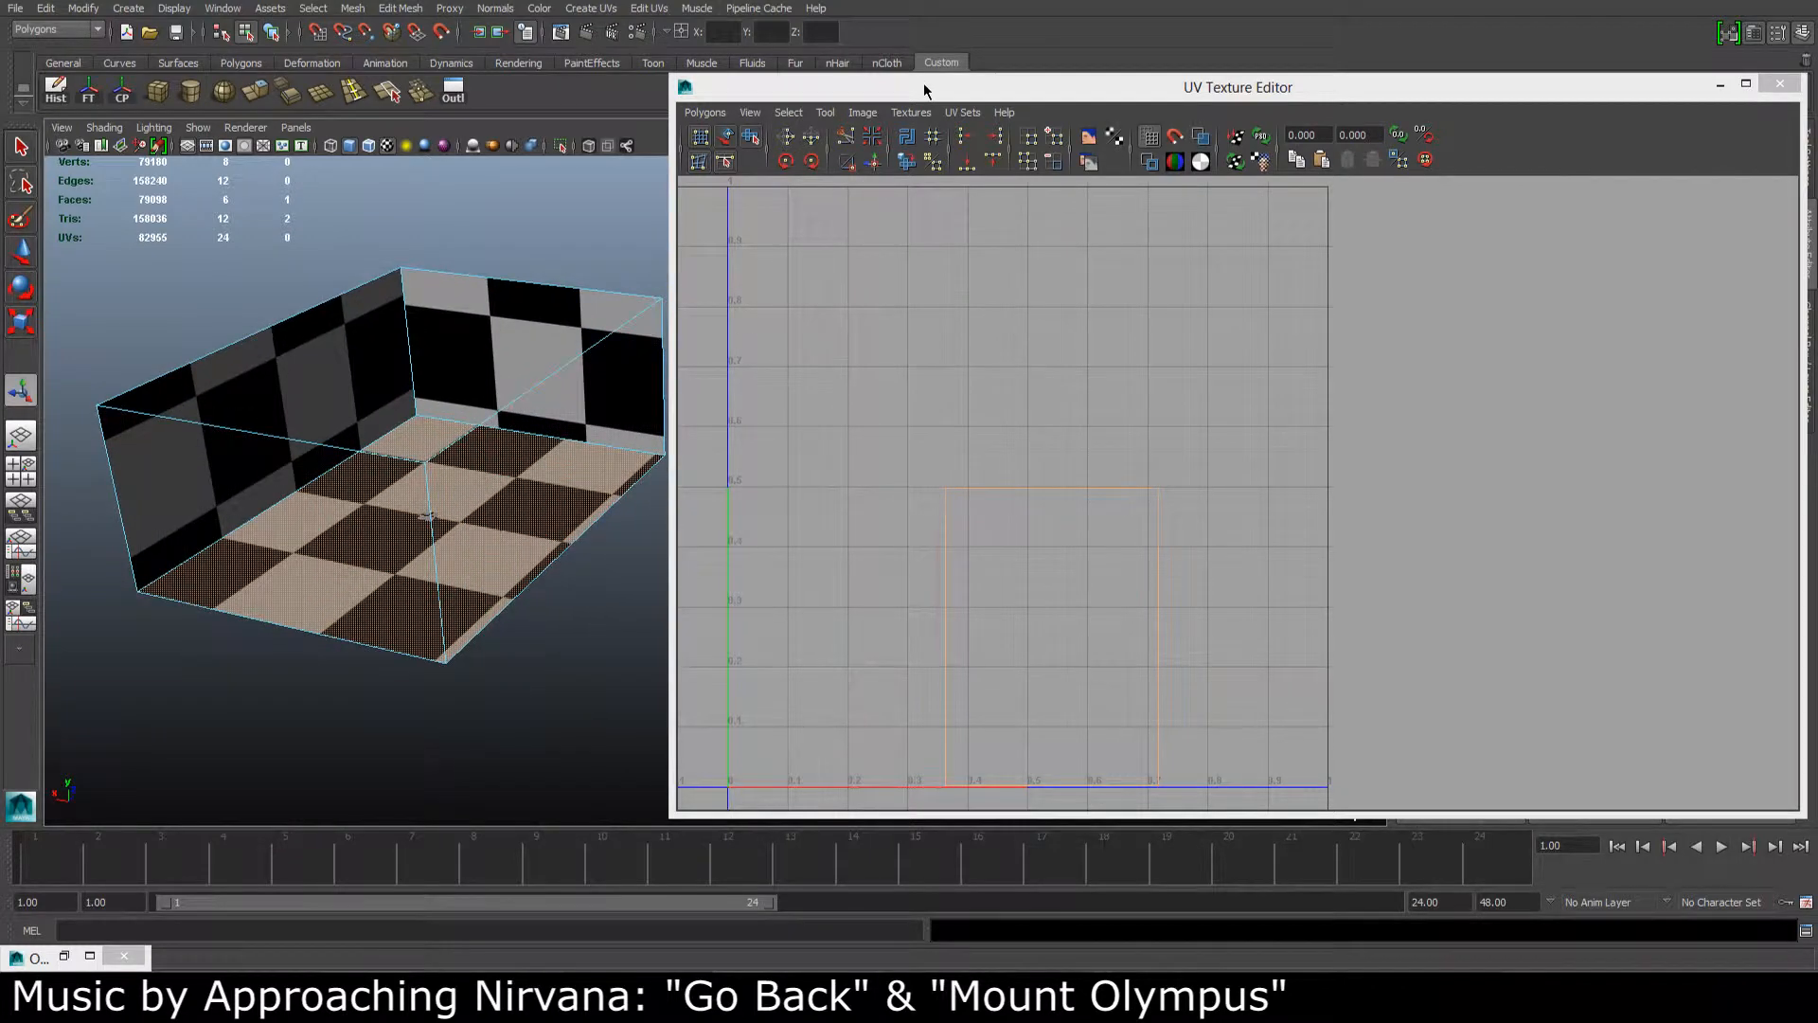
{"action": "left_click_drag", "start_coordinate": [923, 82], "coordinate": [771, 42]}
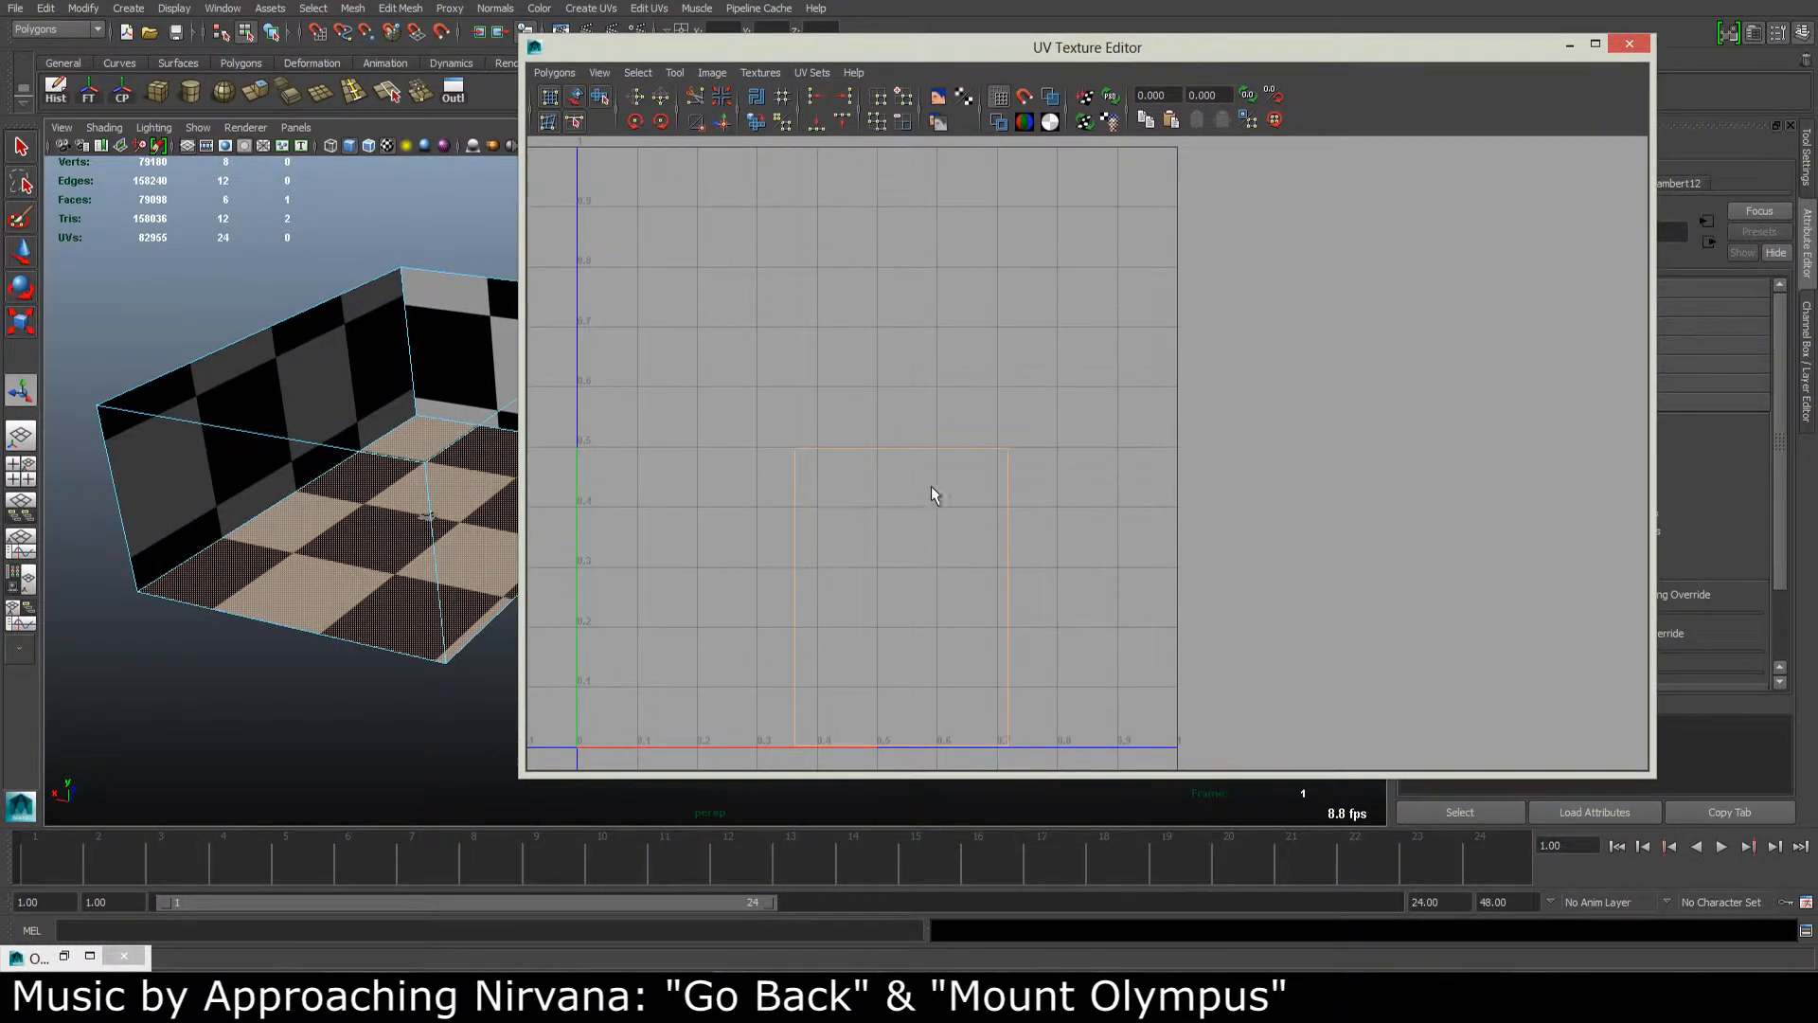
Step: Move and sew the long side wall UV shells onto the two long edges of the floor shell
{"action": "left_click", "coordinate": [943, 536]}
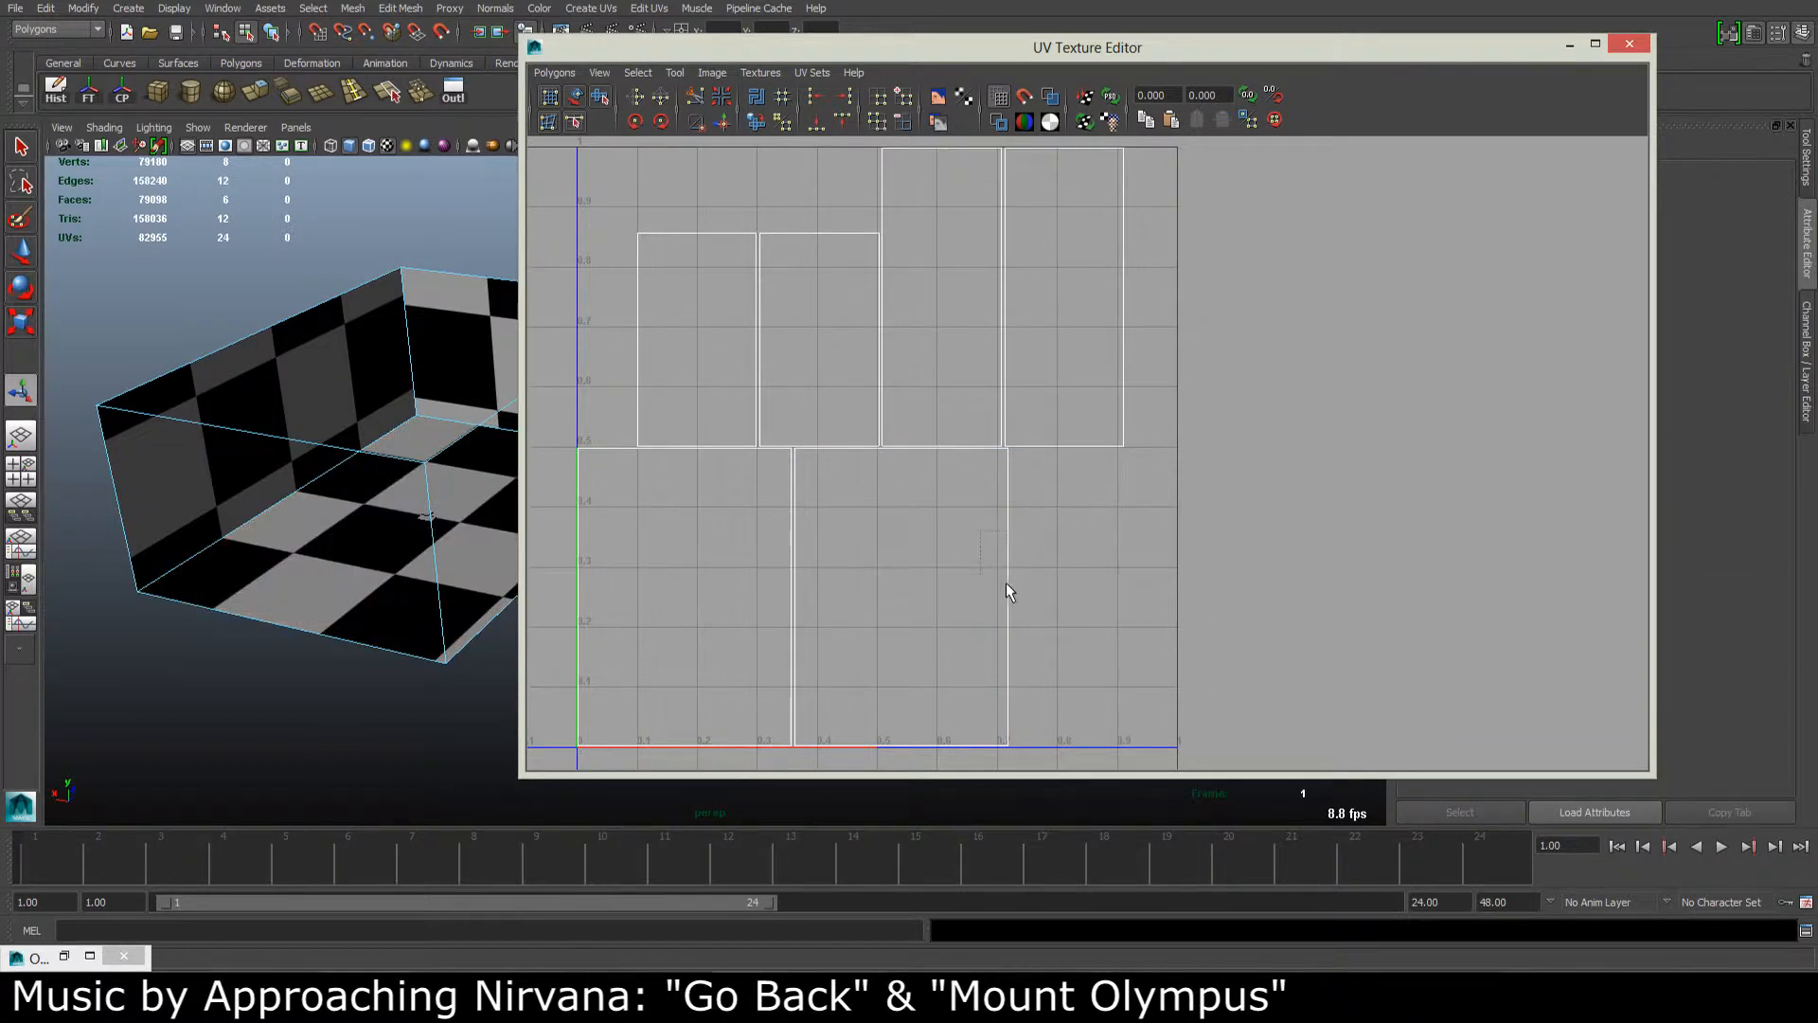
{"action": "left_click_drag", "start_coordinate": [1023, 636], "coordinate": [1022, 637]}
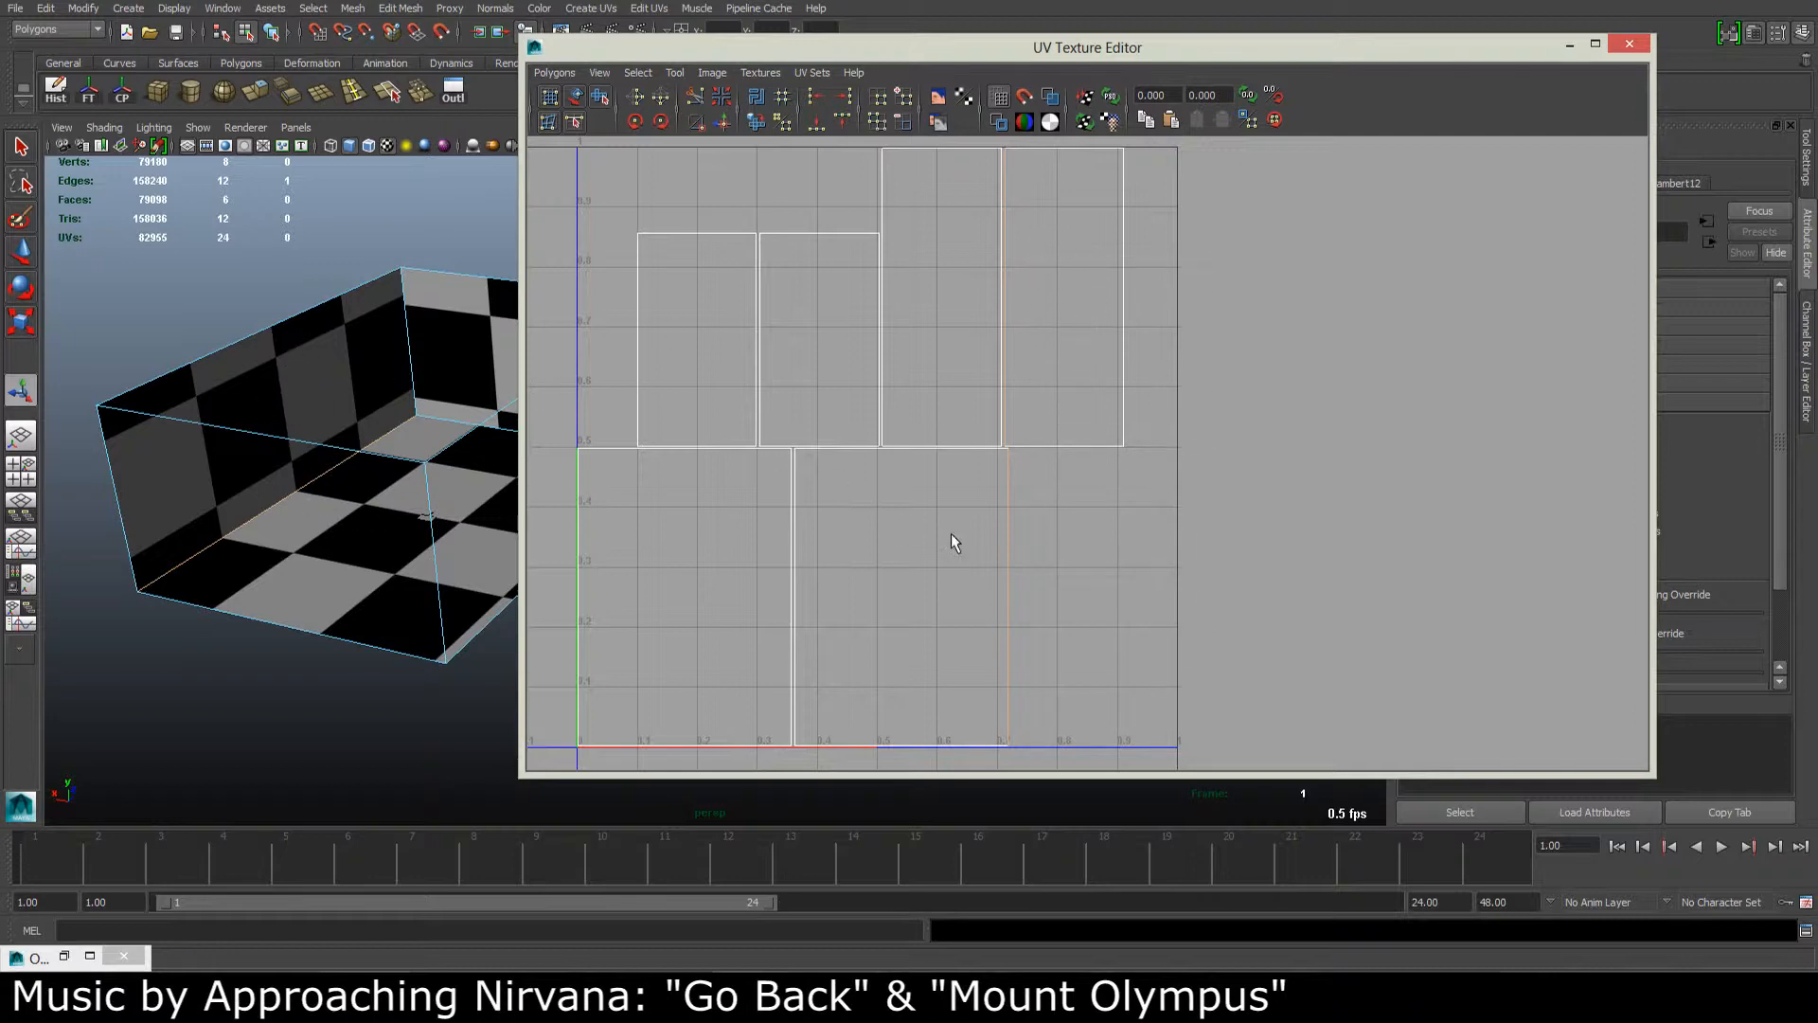
{"action": "left_click", "coordinate": [724, 122]}
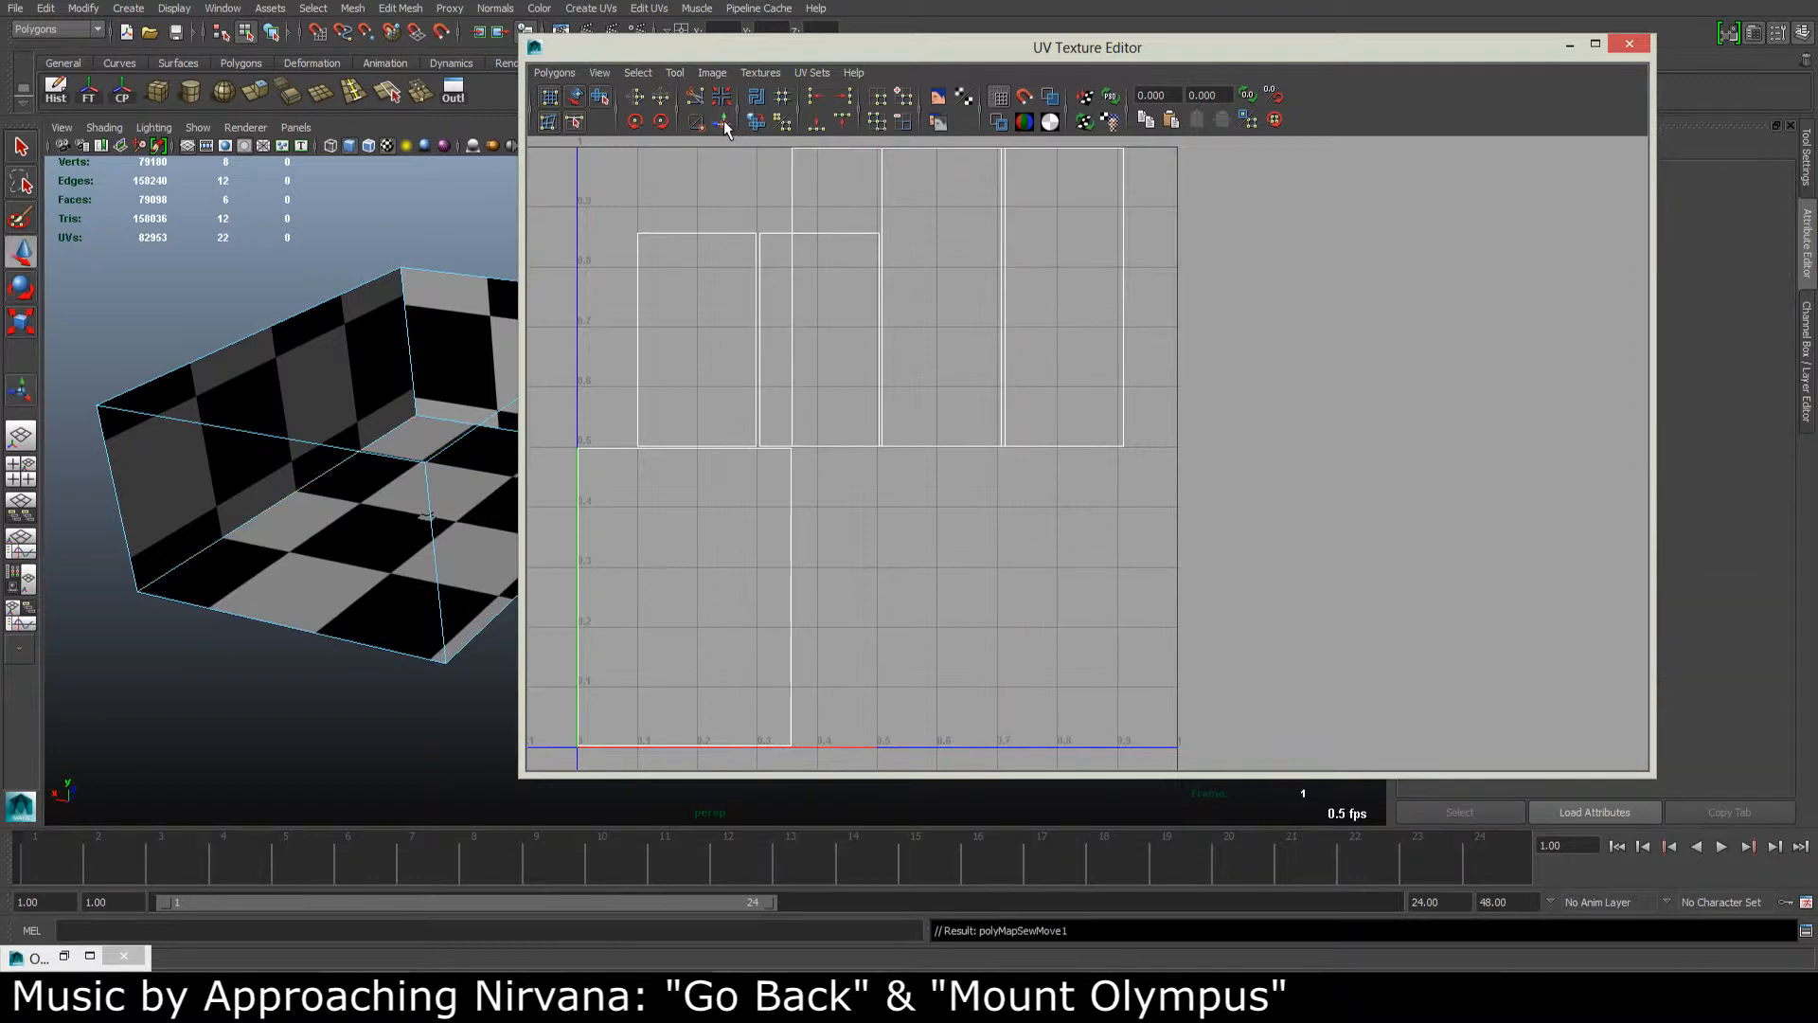
{"action": "left_click_drag", "start_coordinate": [760, 171], "coordinate": [820, 190]}
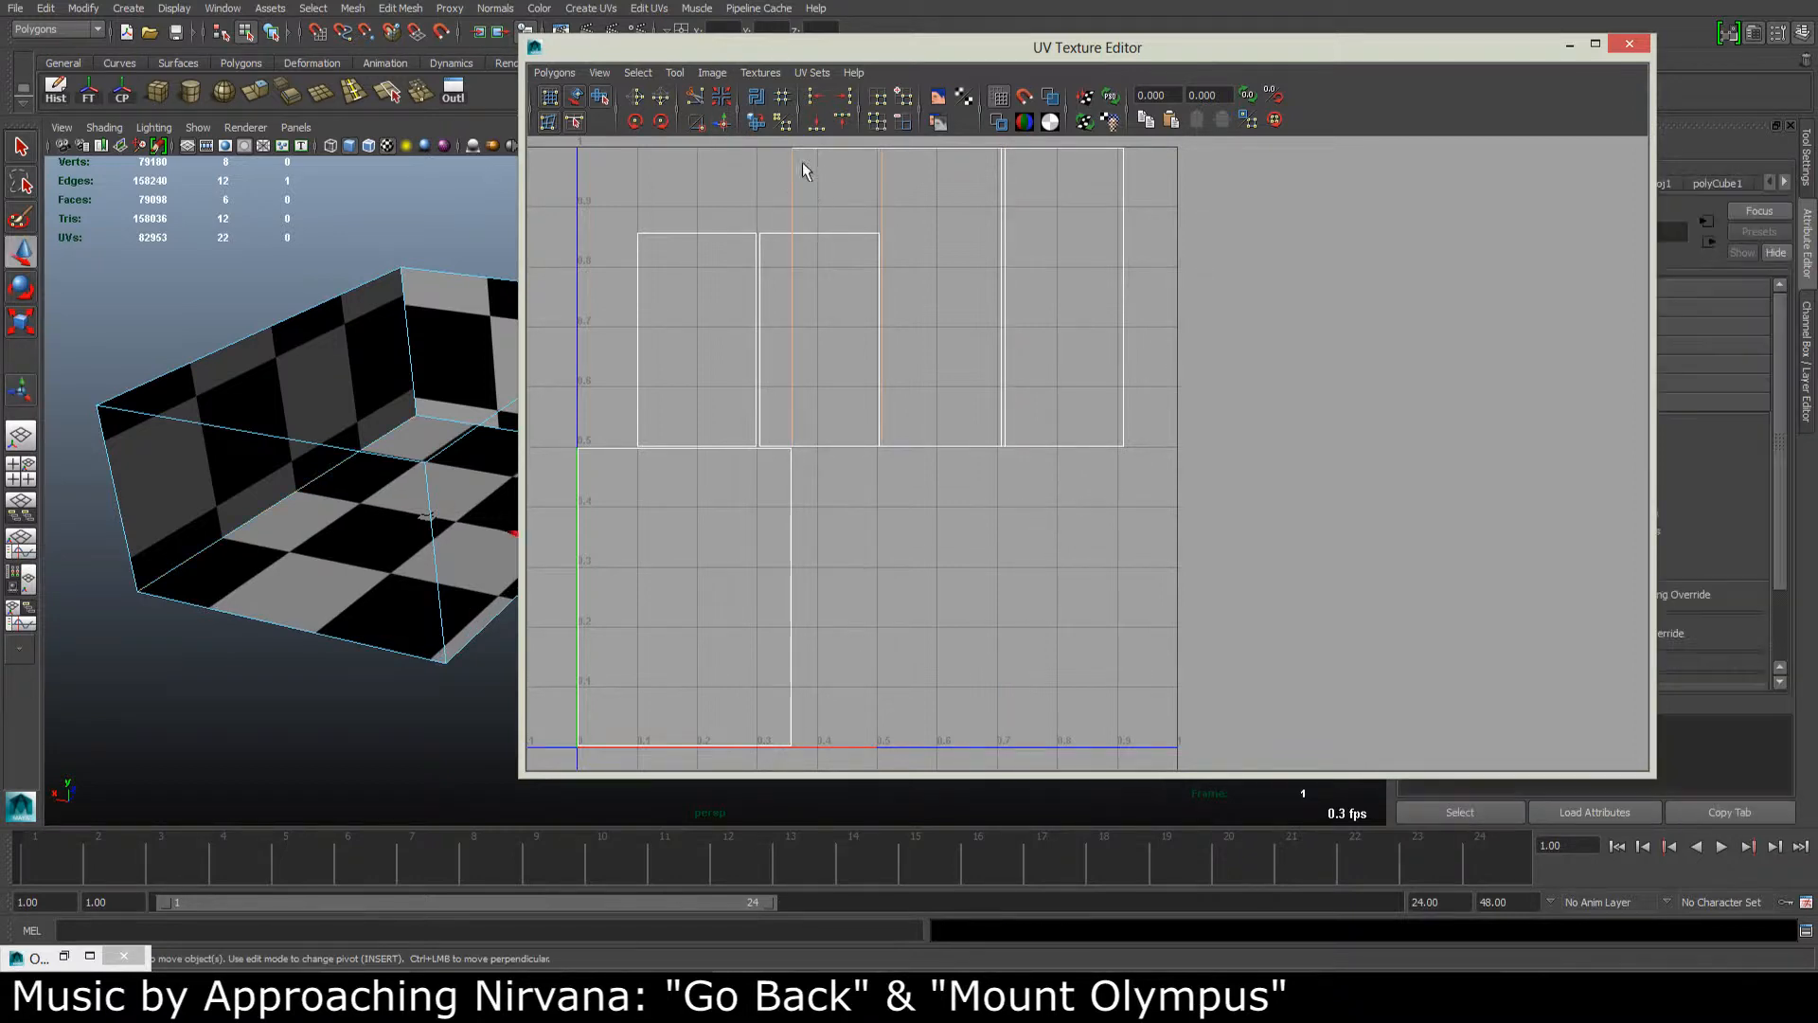
{"action": "left_click", "coordinate": [723, 122]}
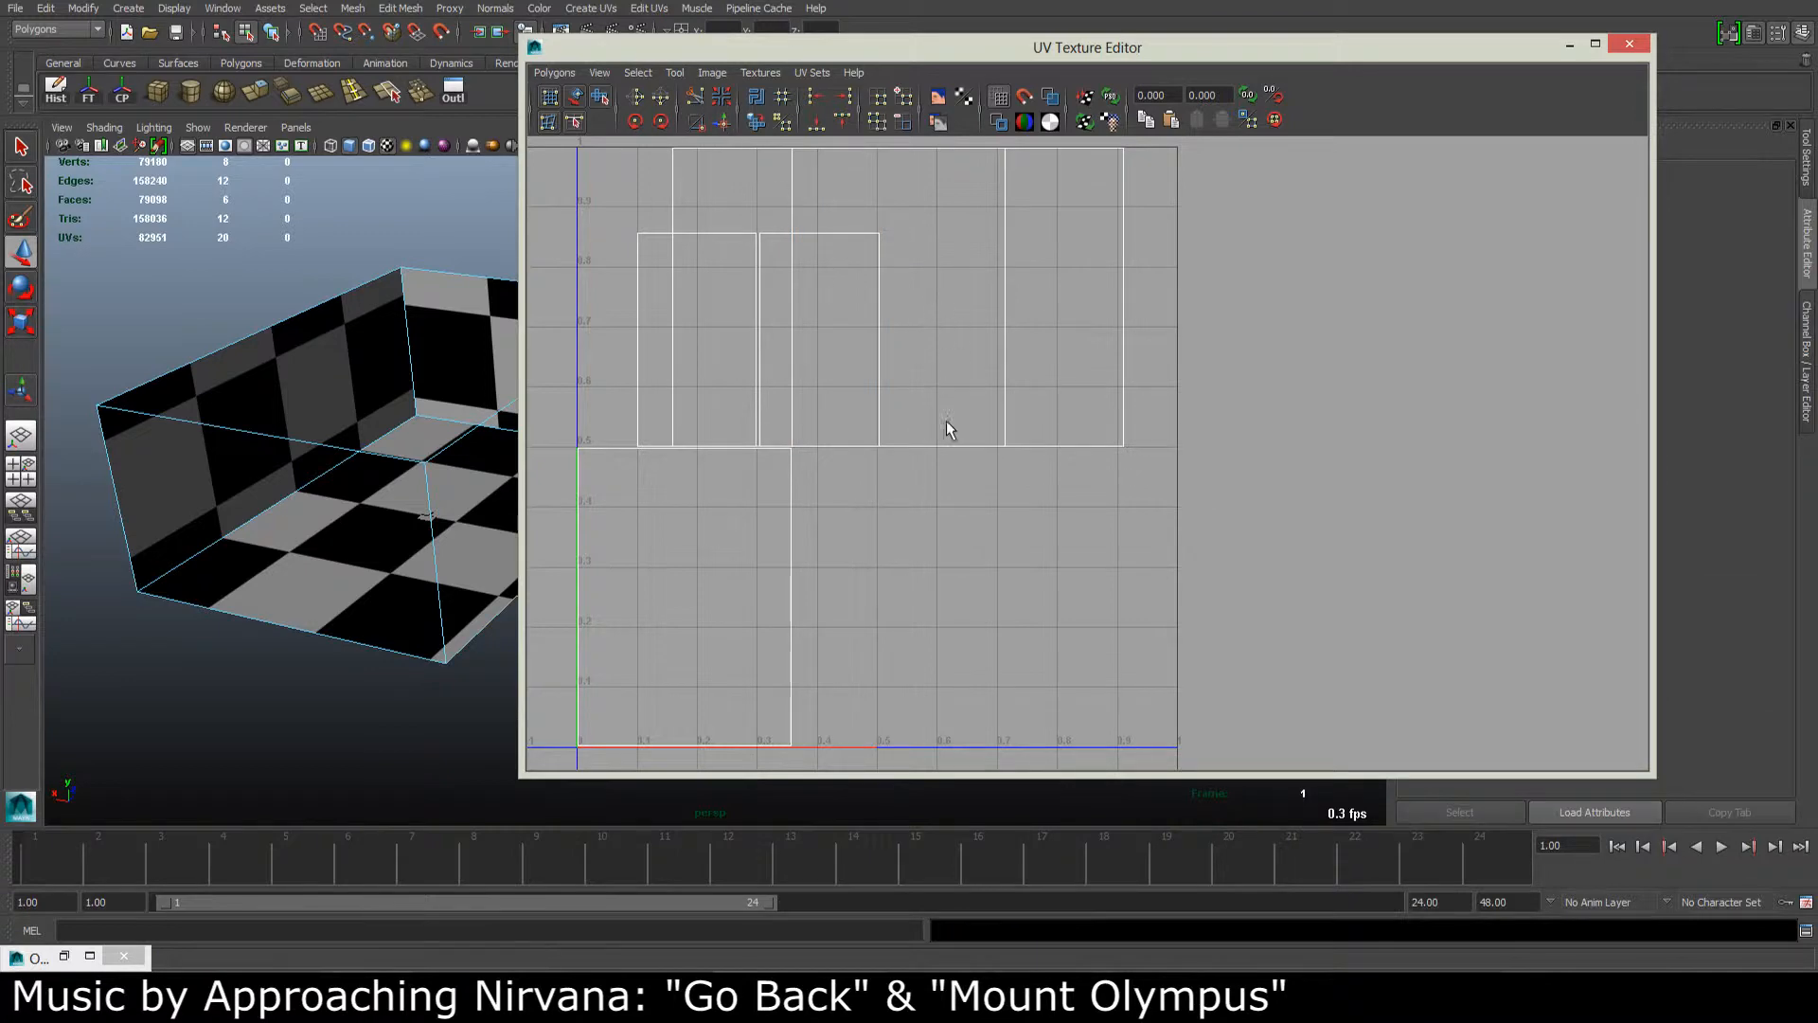
Step: Move and sew the end wall UV shells onto the two short edges of the floor shell
{"action": "left_click", "coordinate": [928, 463]}
{"action": "left_click", "coordinate": [722, 122]}
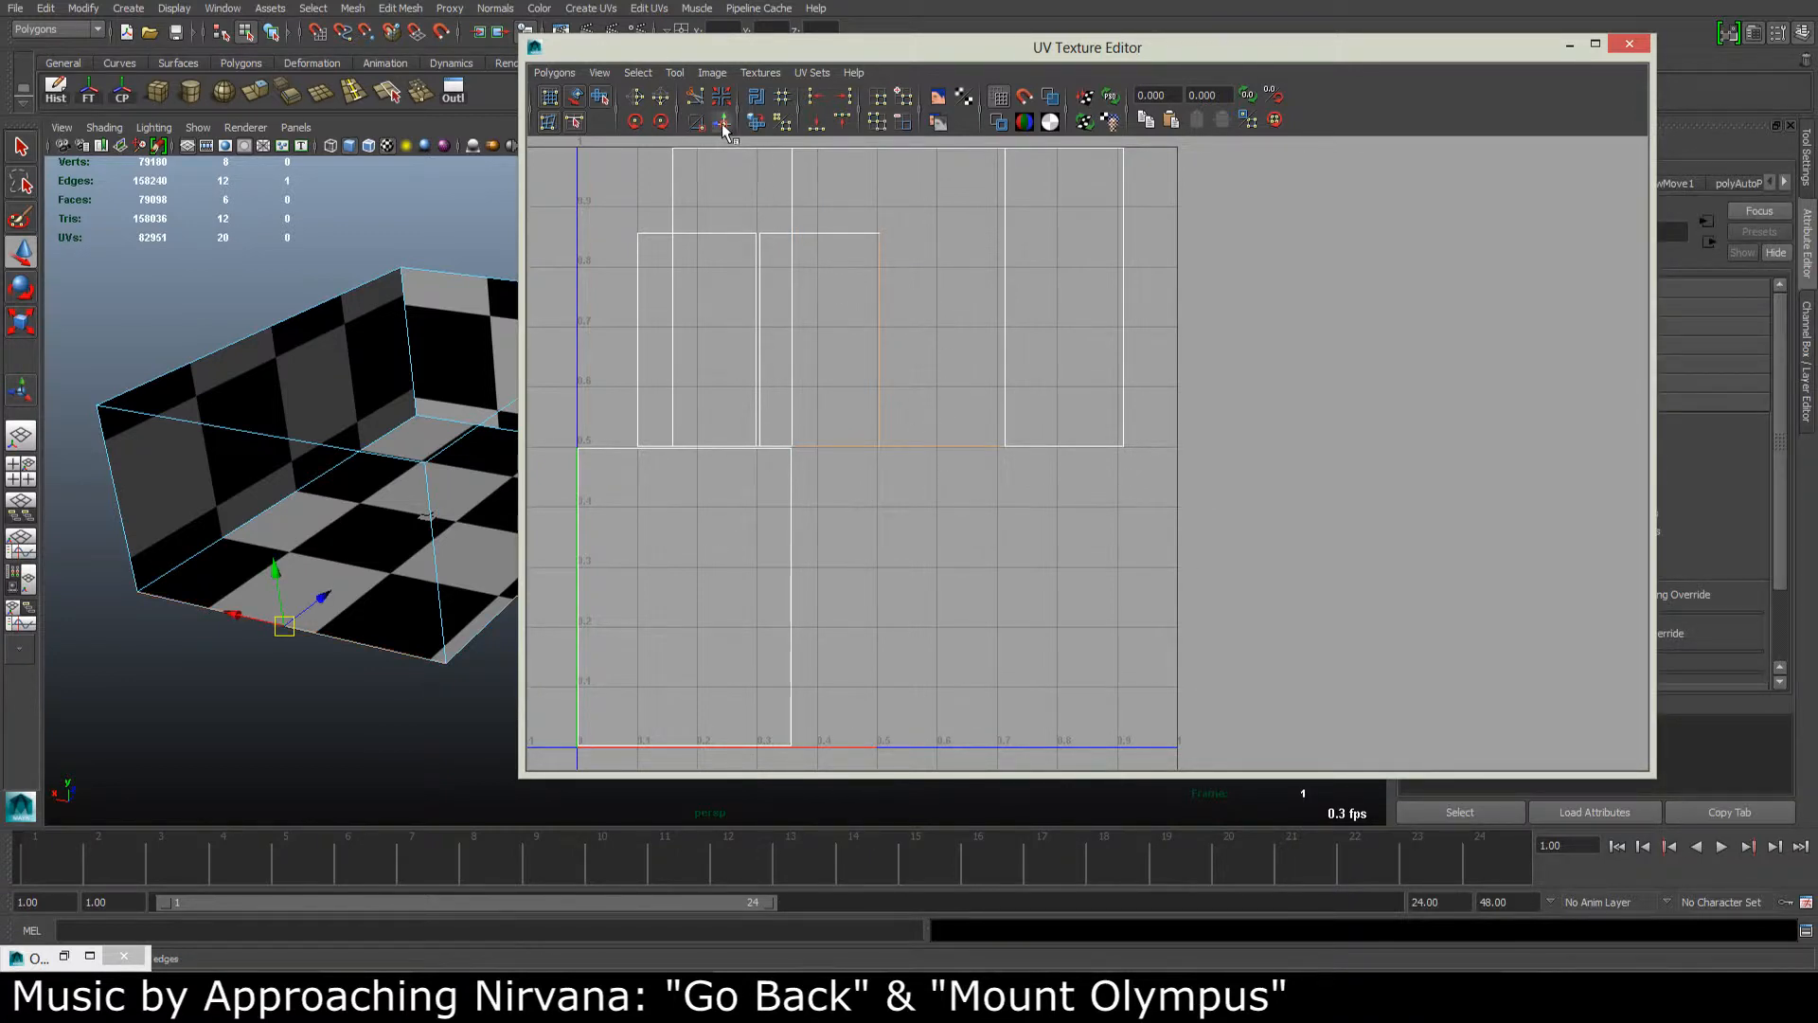
{"action": "middle_click_drag", "start_coordinate": [905, 396], "coordinate": [979, 275], "text": "alt"}
{"action": "left_click", "coordinate": [722, 122]}
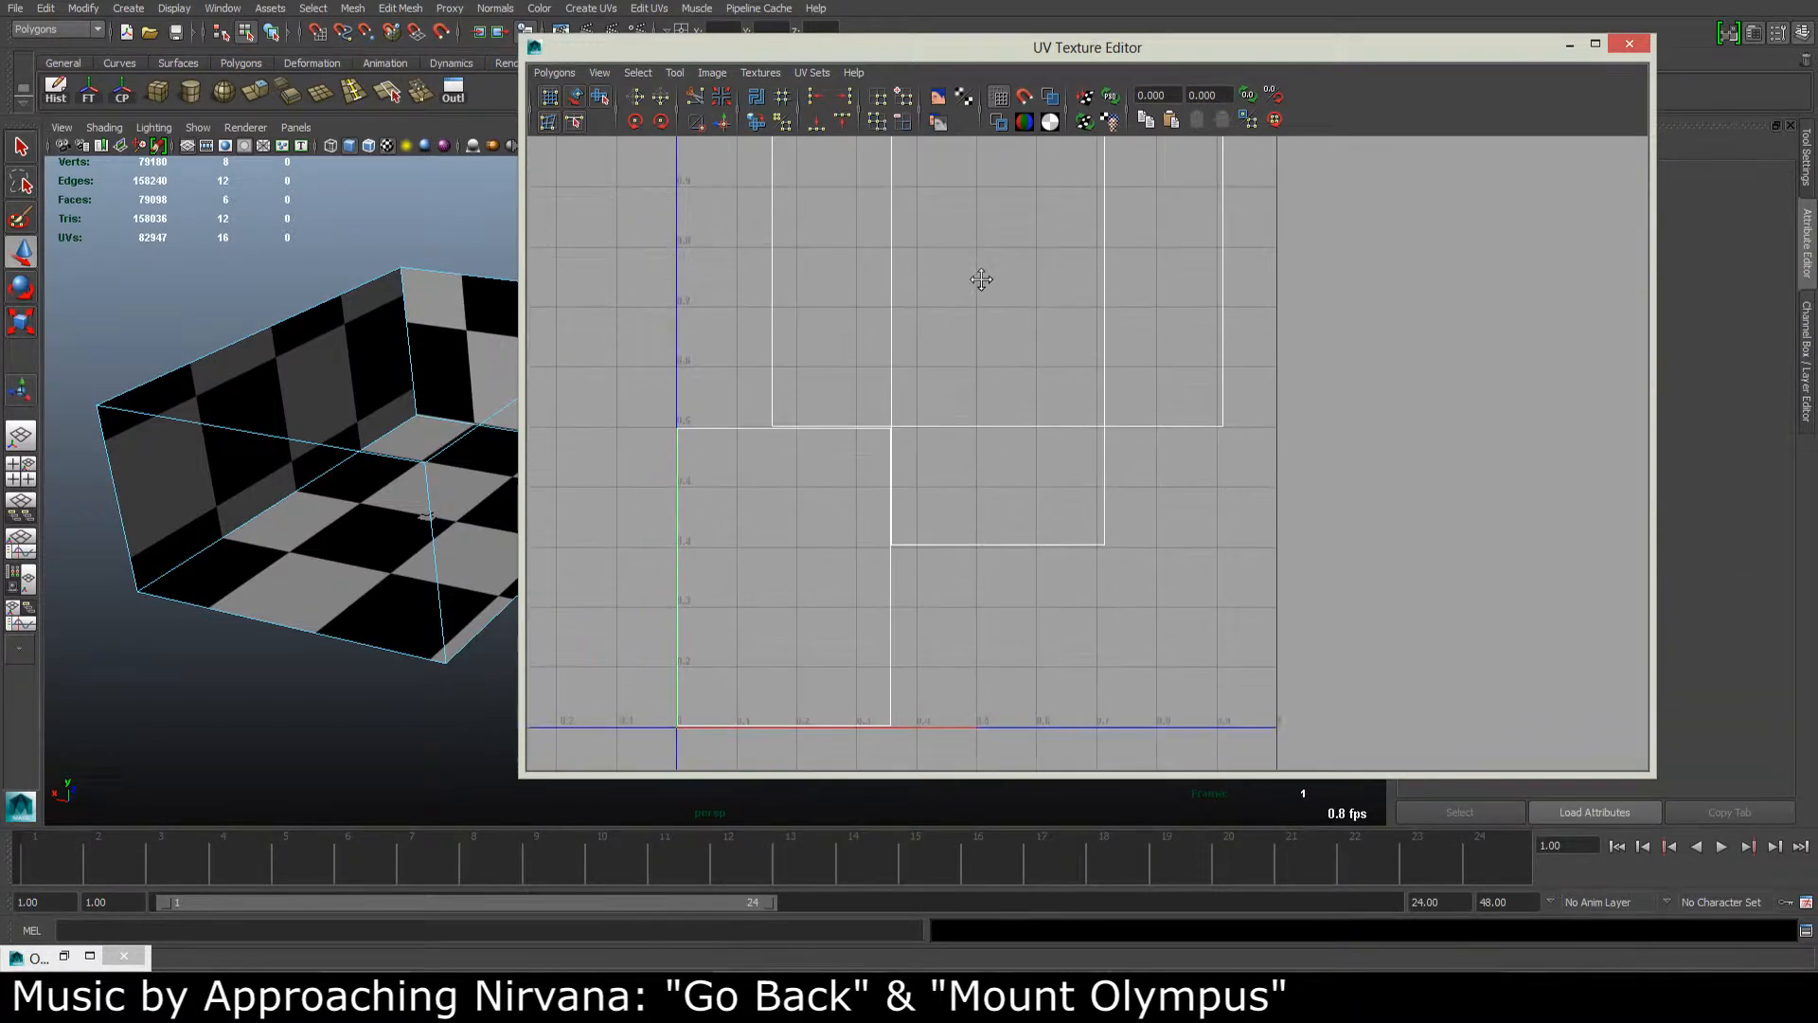
Step: Move and sew the remaining ceiling shell onto the outer edge of the adjoining long wall to form one cross-shaped layout
{"action": "left_click", "coordinate": [914, 610]}
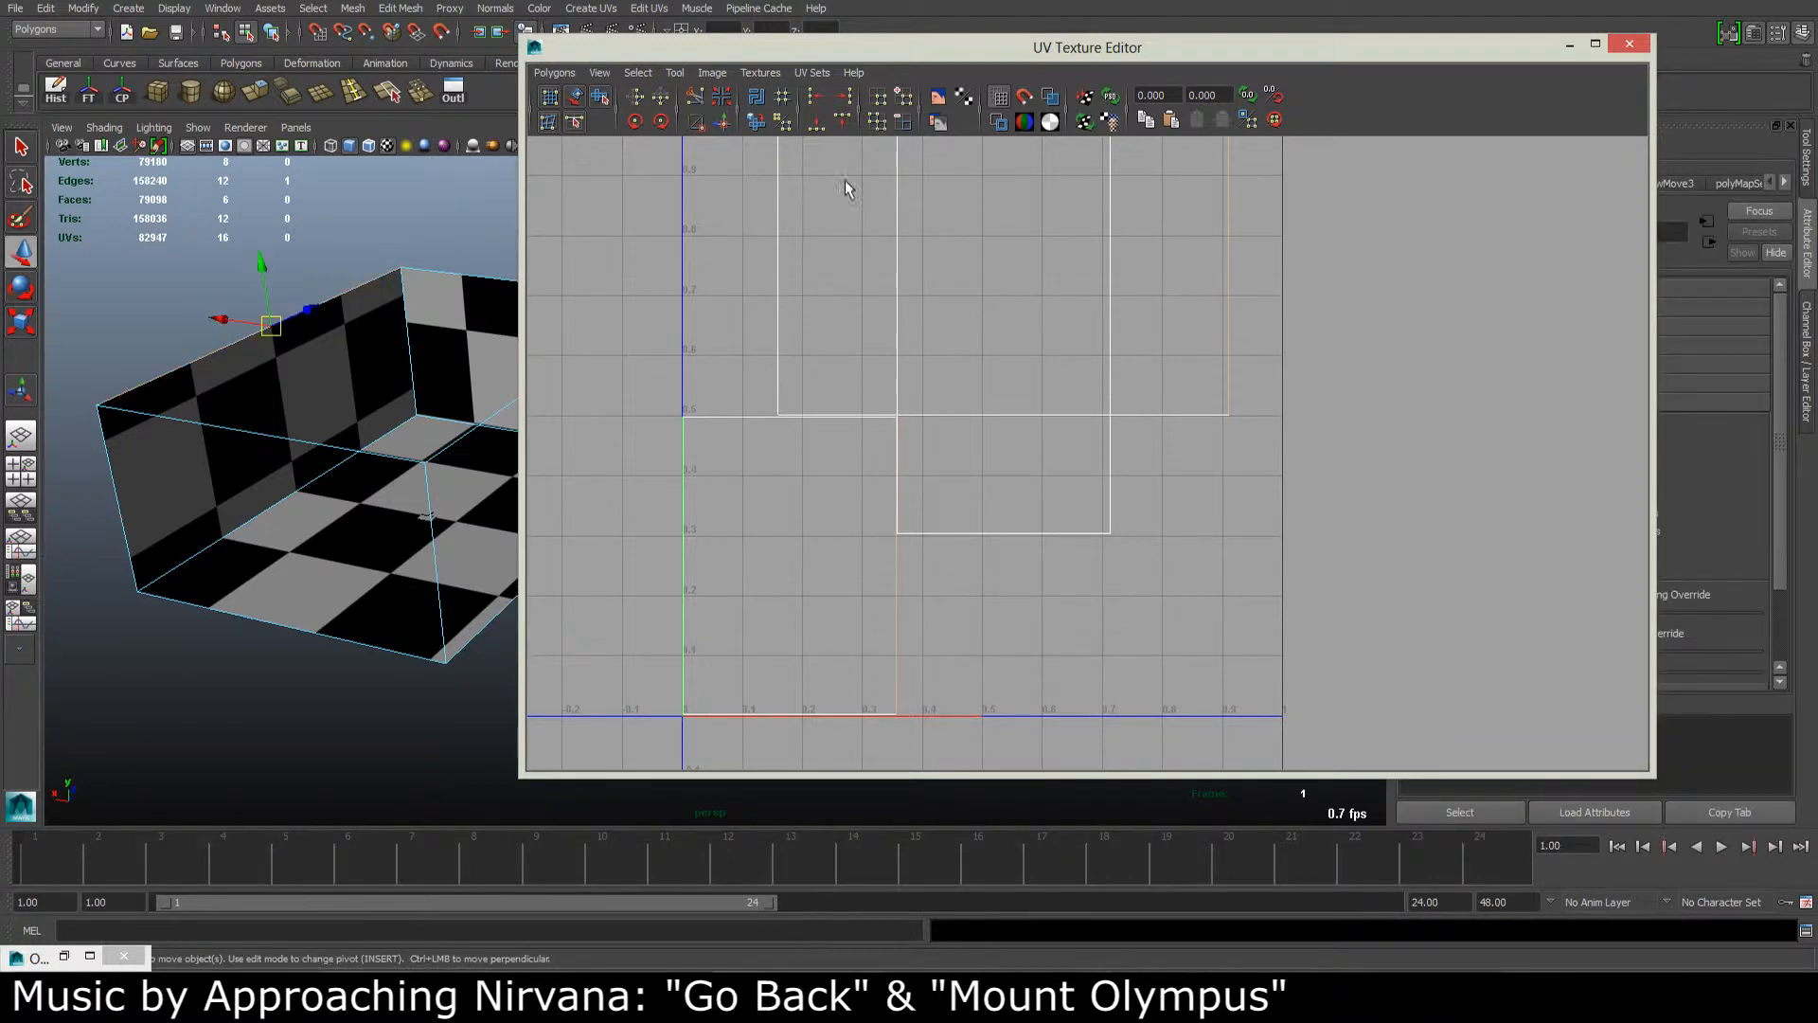
{"action": "left_click", "coordinate": [721, 123]}
{"action": "middle_click_drag", "start_coordinate": [987, 319], "coordinate": [856, 527], "text": "alt"}
{"action": "right_click_drag", "start_coordinate": [856, 526], "coordinate": [889, 566], "text": "alt"}
{"action": "middle_click_drag", "start_coordinate": [913, 512], "coordinate": [896, 467], "text": "alt"}
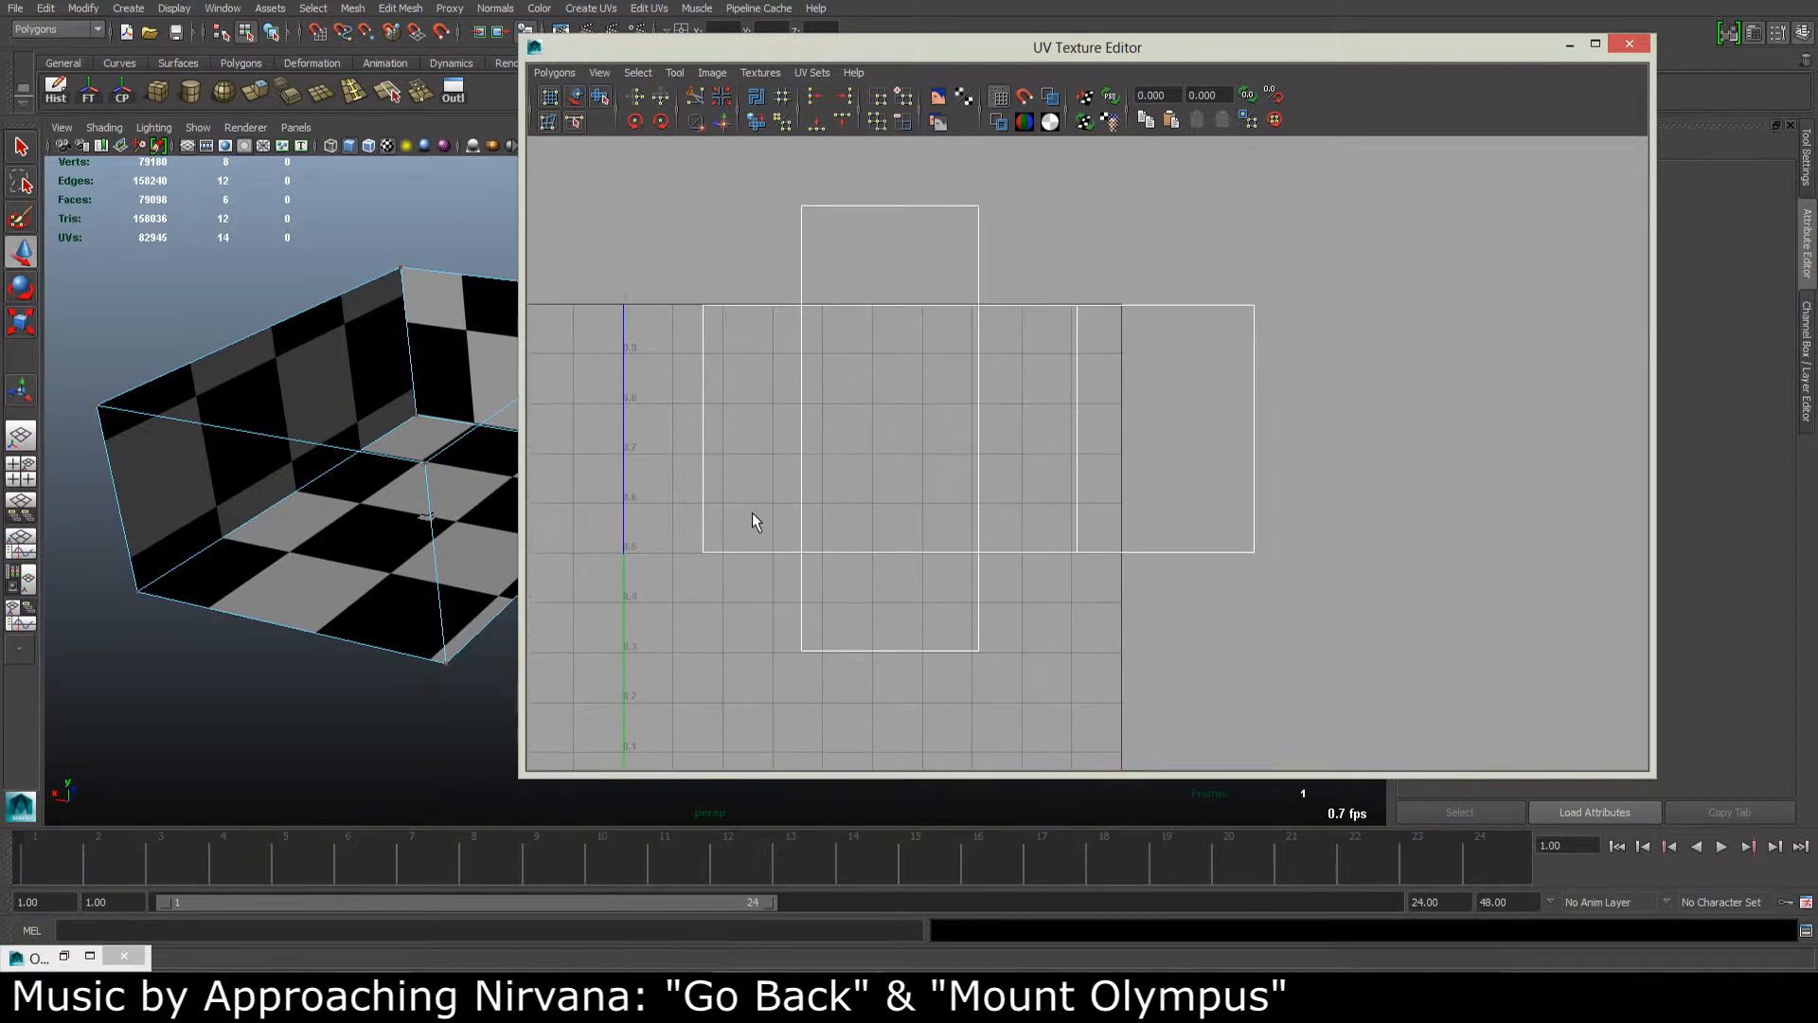
Step: Move and uniformly scale the whole cross-shaped room UV shell so it fits inside the 0–1 UV square
{"action": "left_click", "coordinate": [801, 552]}
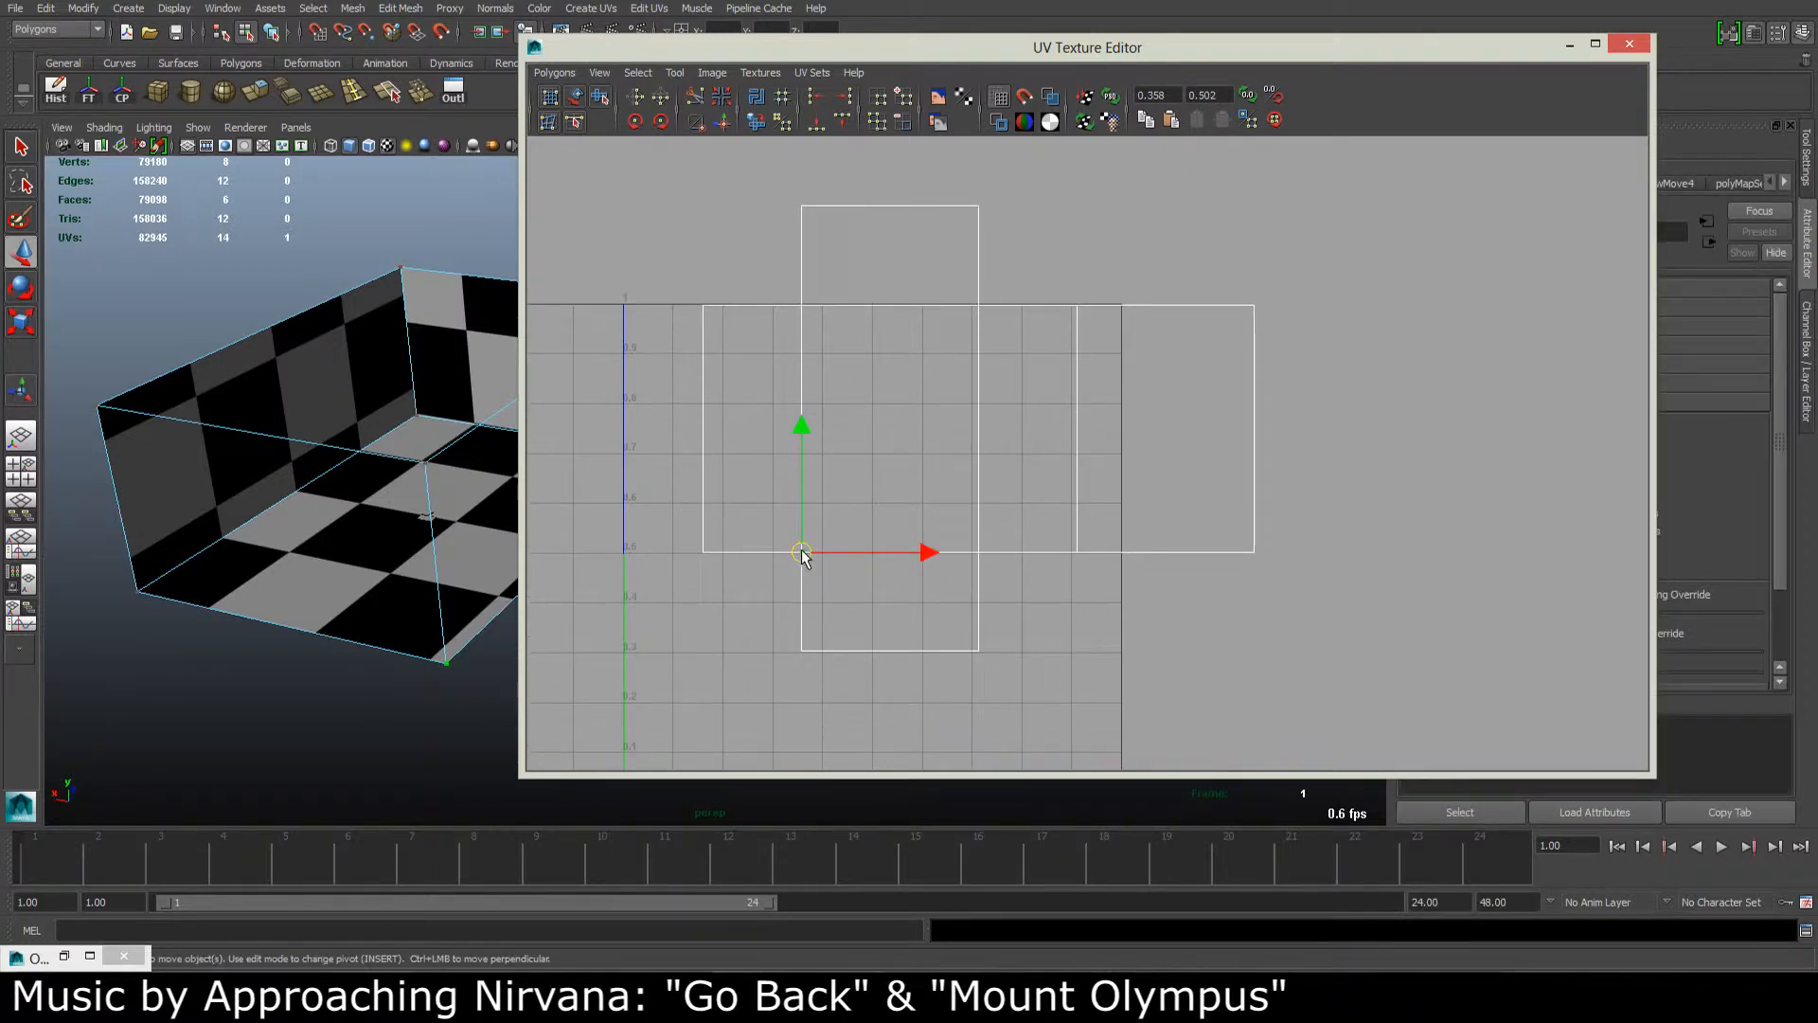
{"action": "right_click_drag", "start_coordinate": [801, 554], "coordinate": [859, 532], "text": "ctrl"}
{"action": "scroll", "coordinate": [963, 449], "scroll_direction": "down", "scroll_amount": 3}
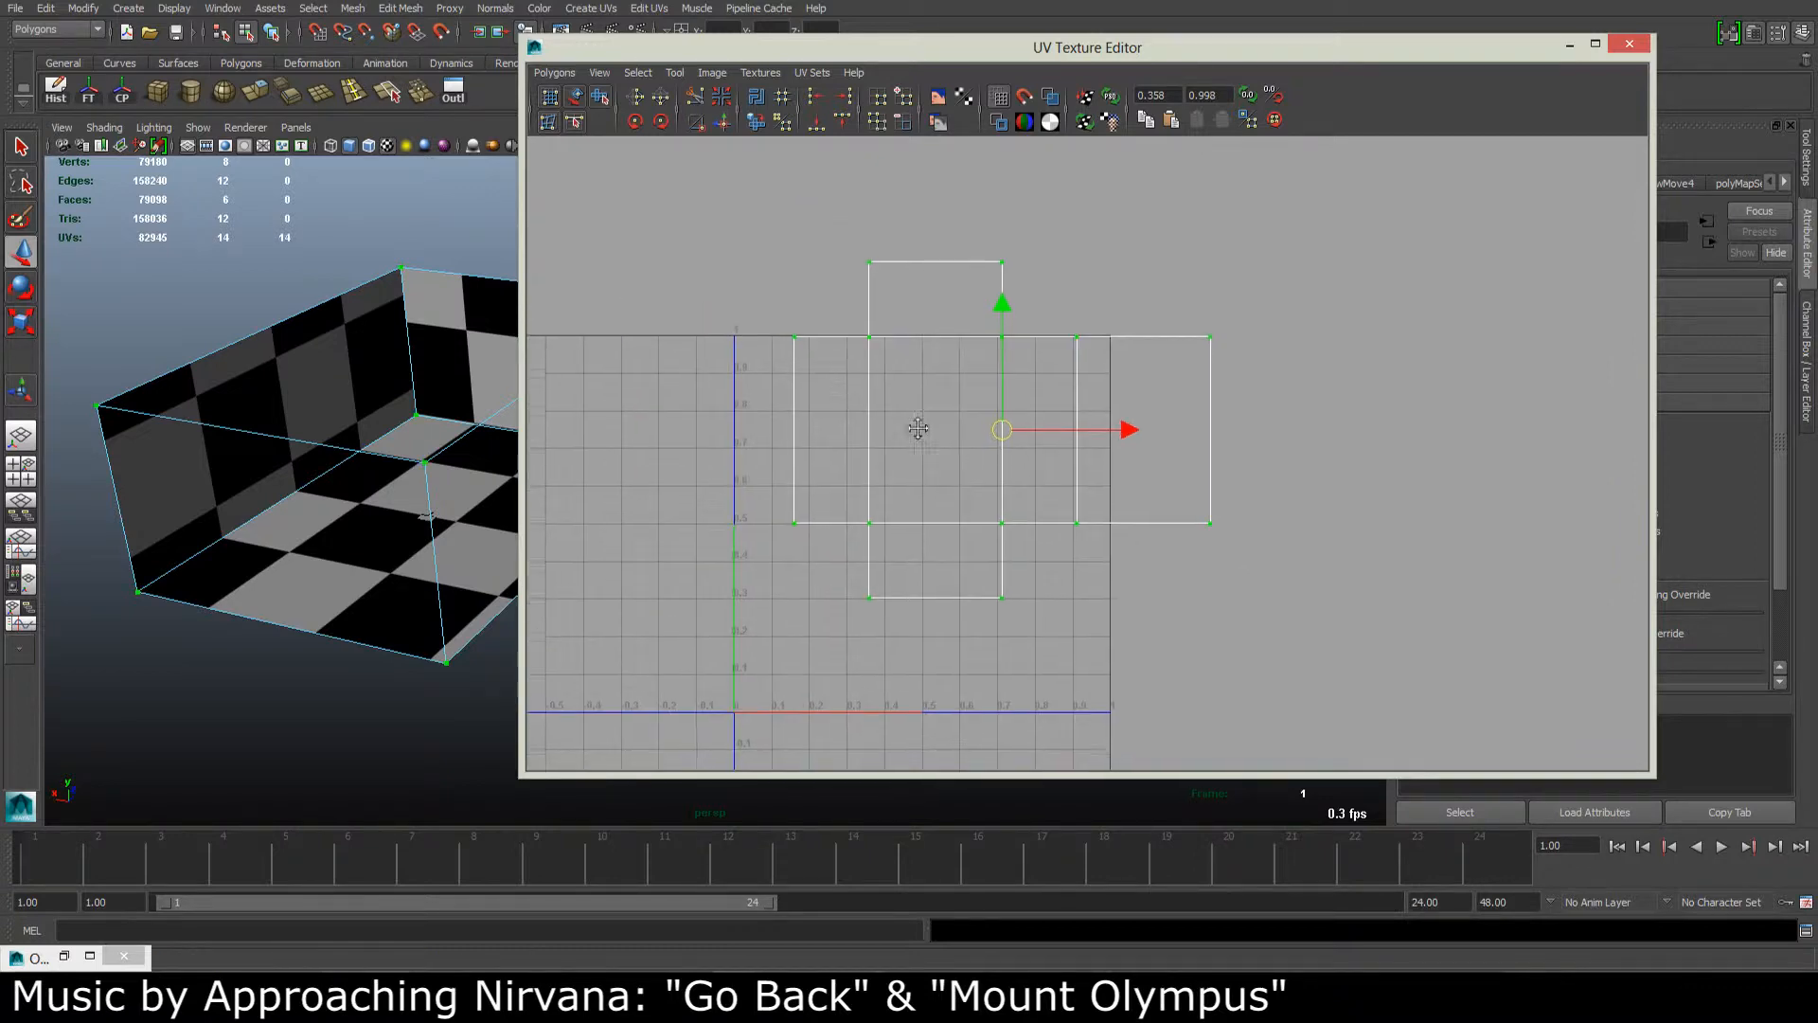
{"action": "left_click_drag", "start_coordinate": [963, 388], "coordinate": [891, 475]}
{"action": "key", "text": "r"}
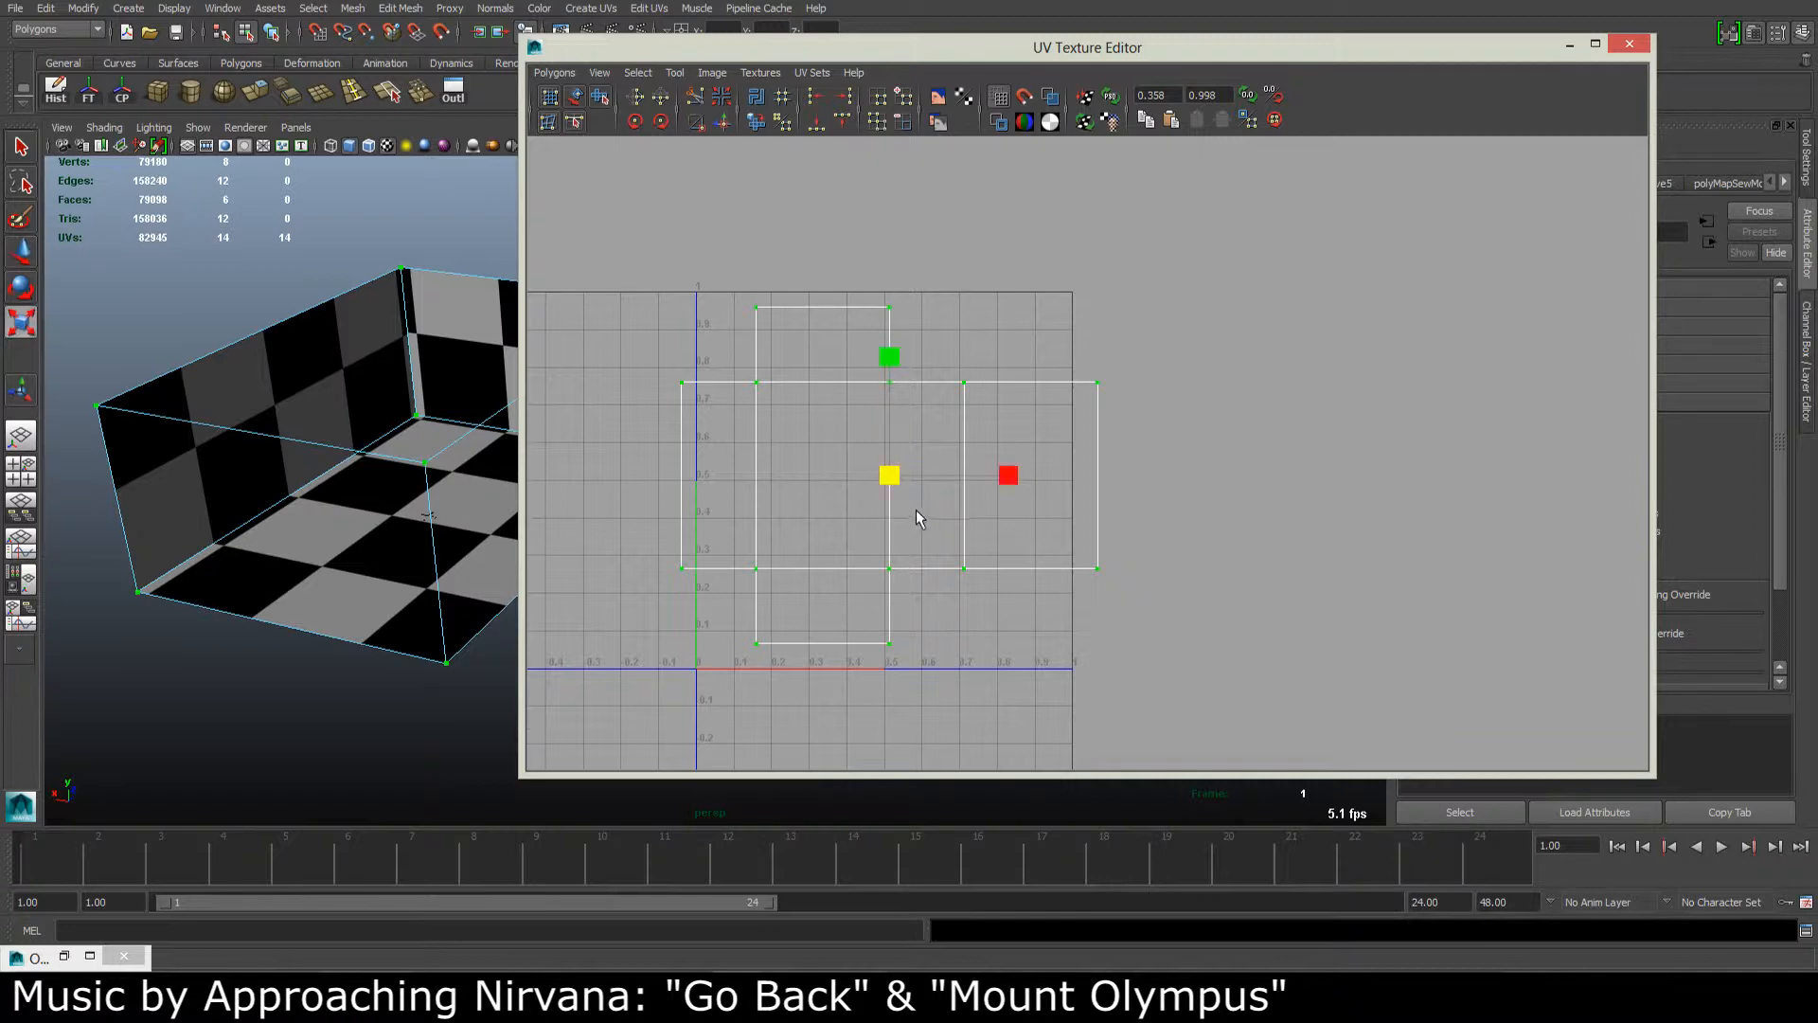
{"action": "left_click_drag", "start_coordinate": [890, 475], "coordinate": [876, 483]}
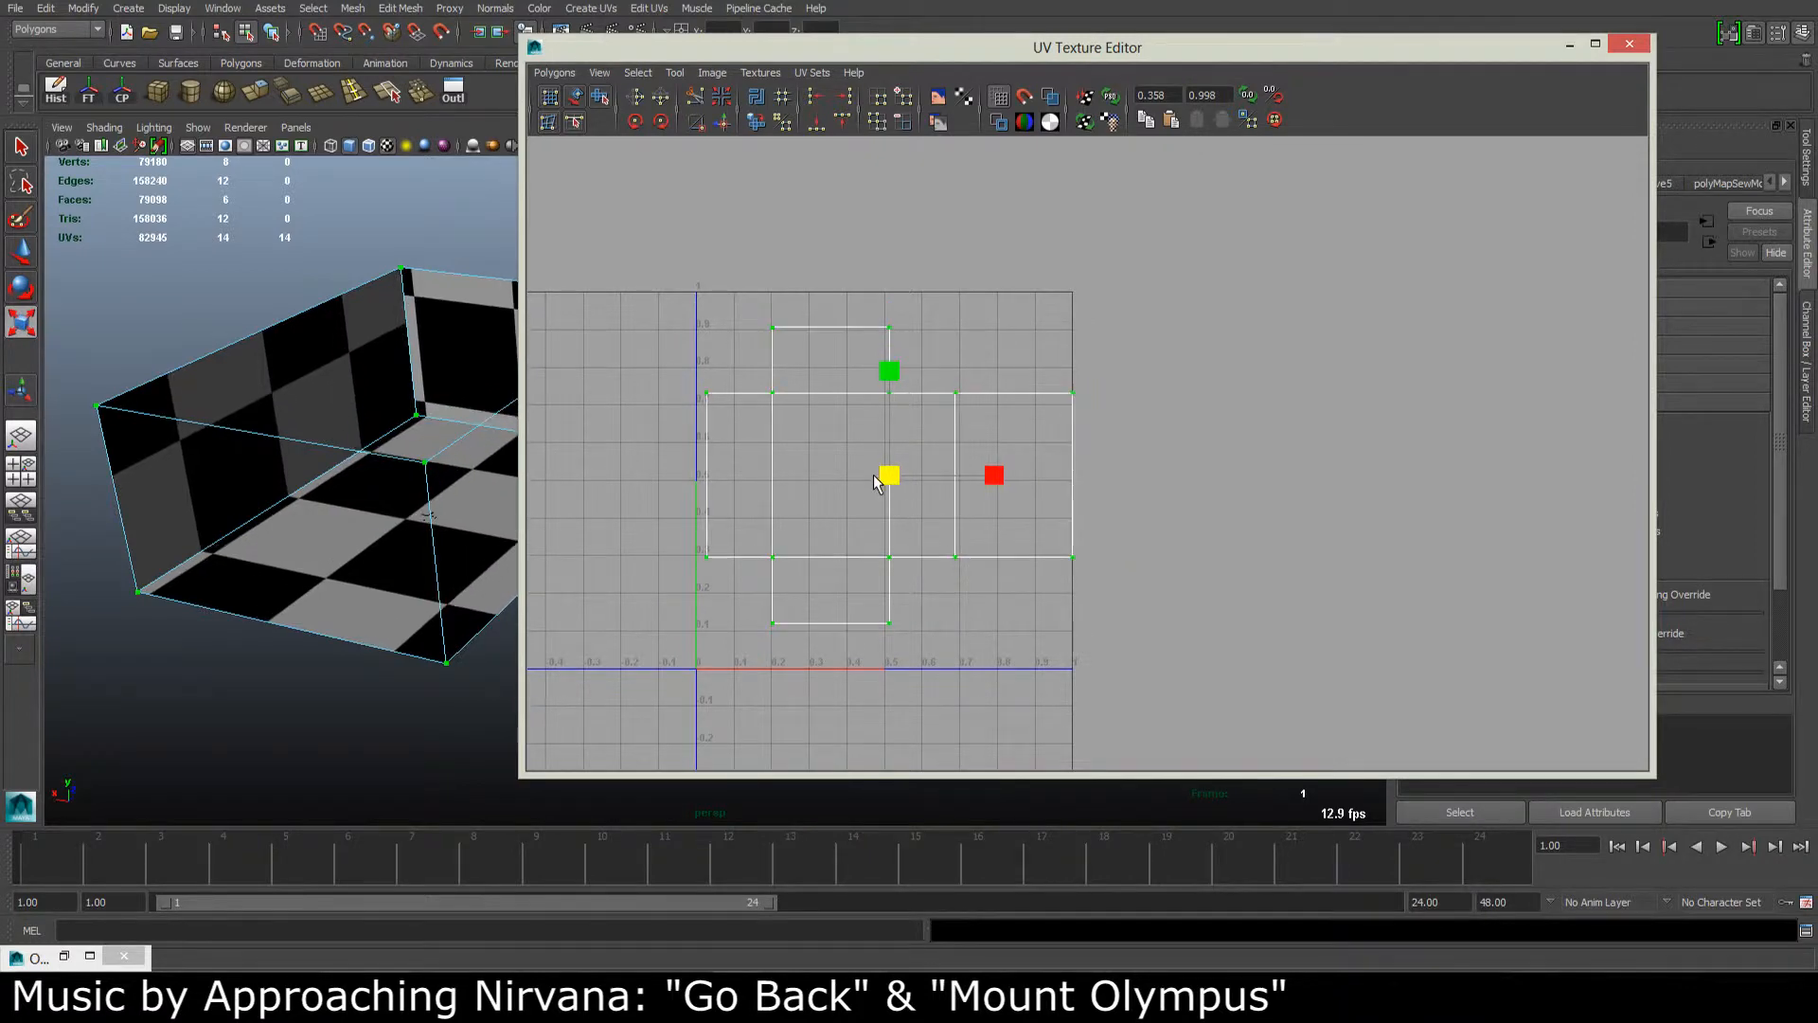
{"action": "key", "text": "e"}
{"action": "key", "text": "w"}
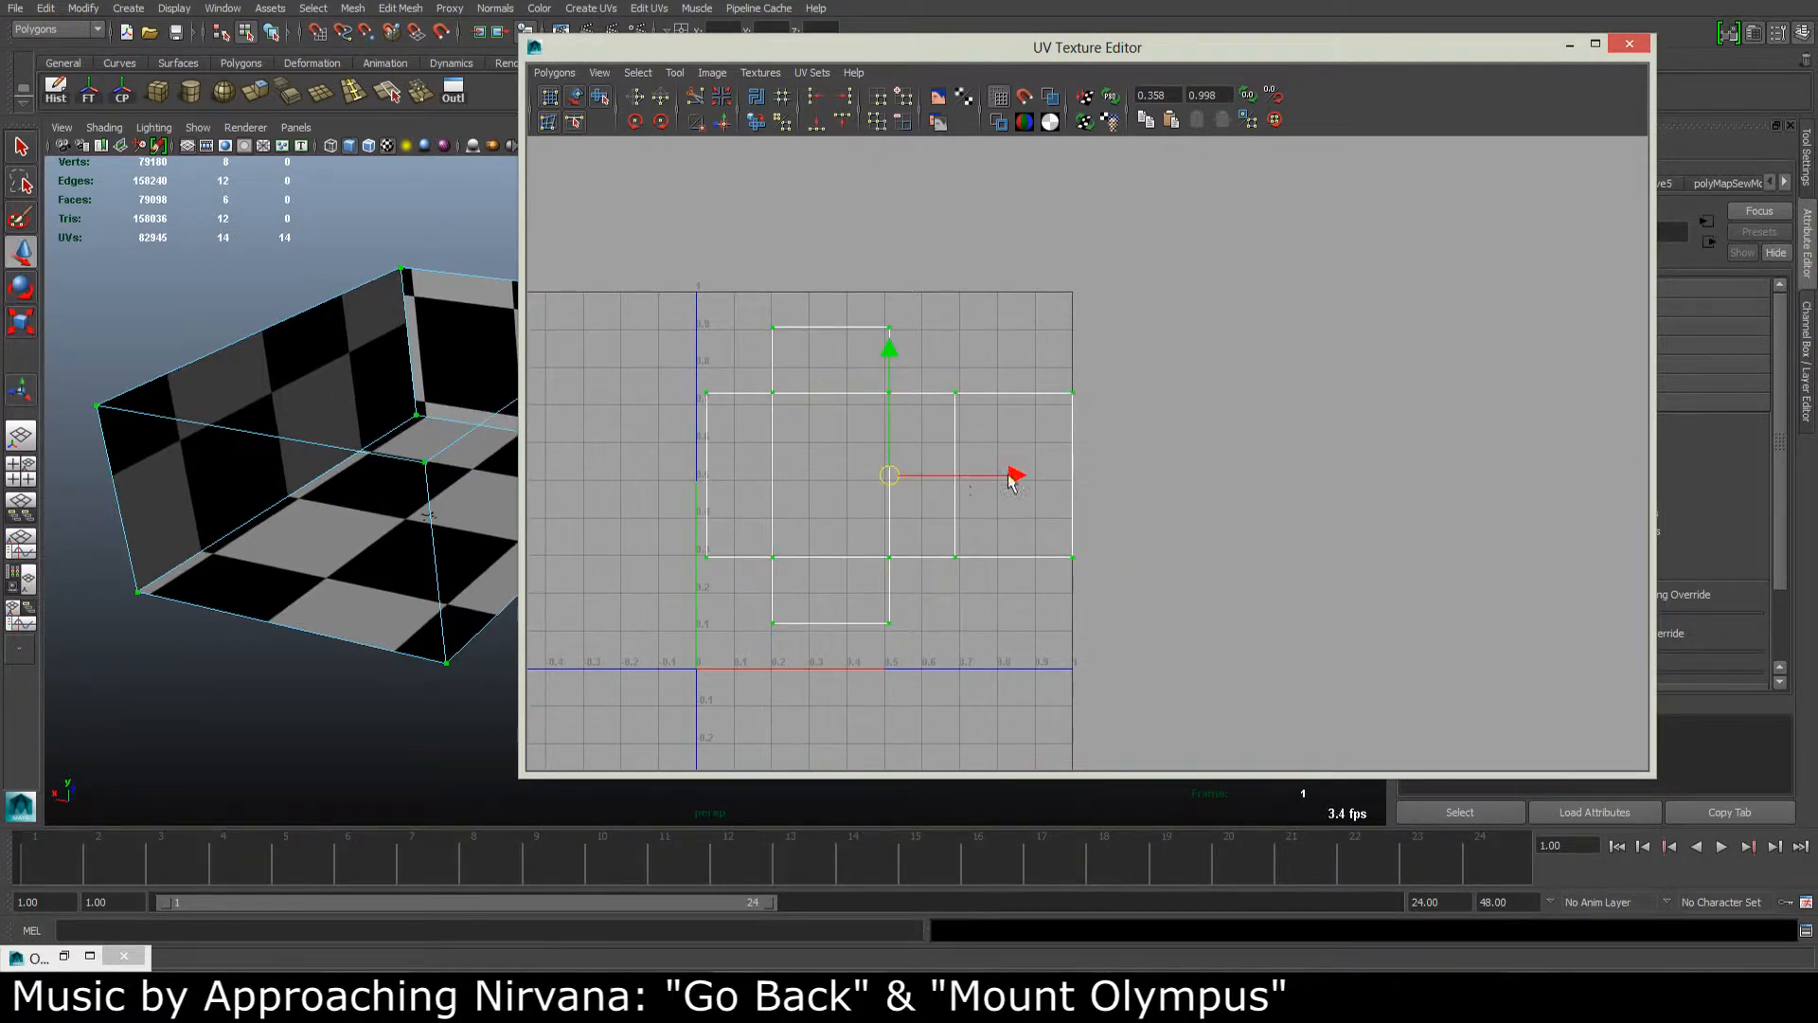
{"action": "left_click_drag", "start_coordinate": [1015, 476], "coordinate": [1010, 476]}
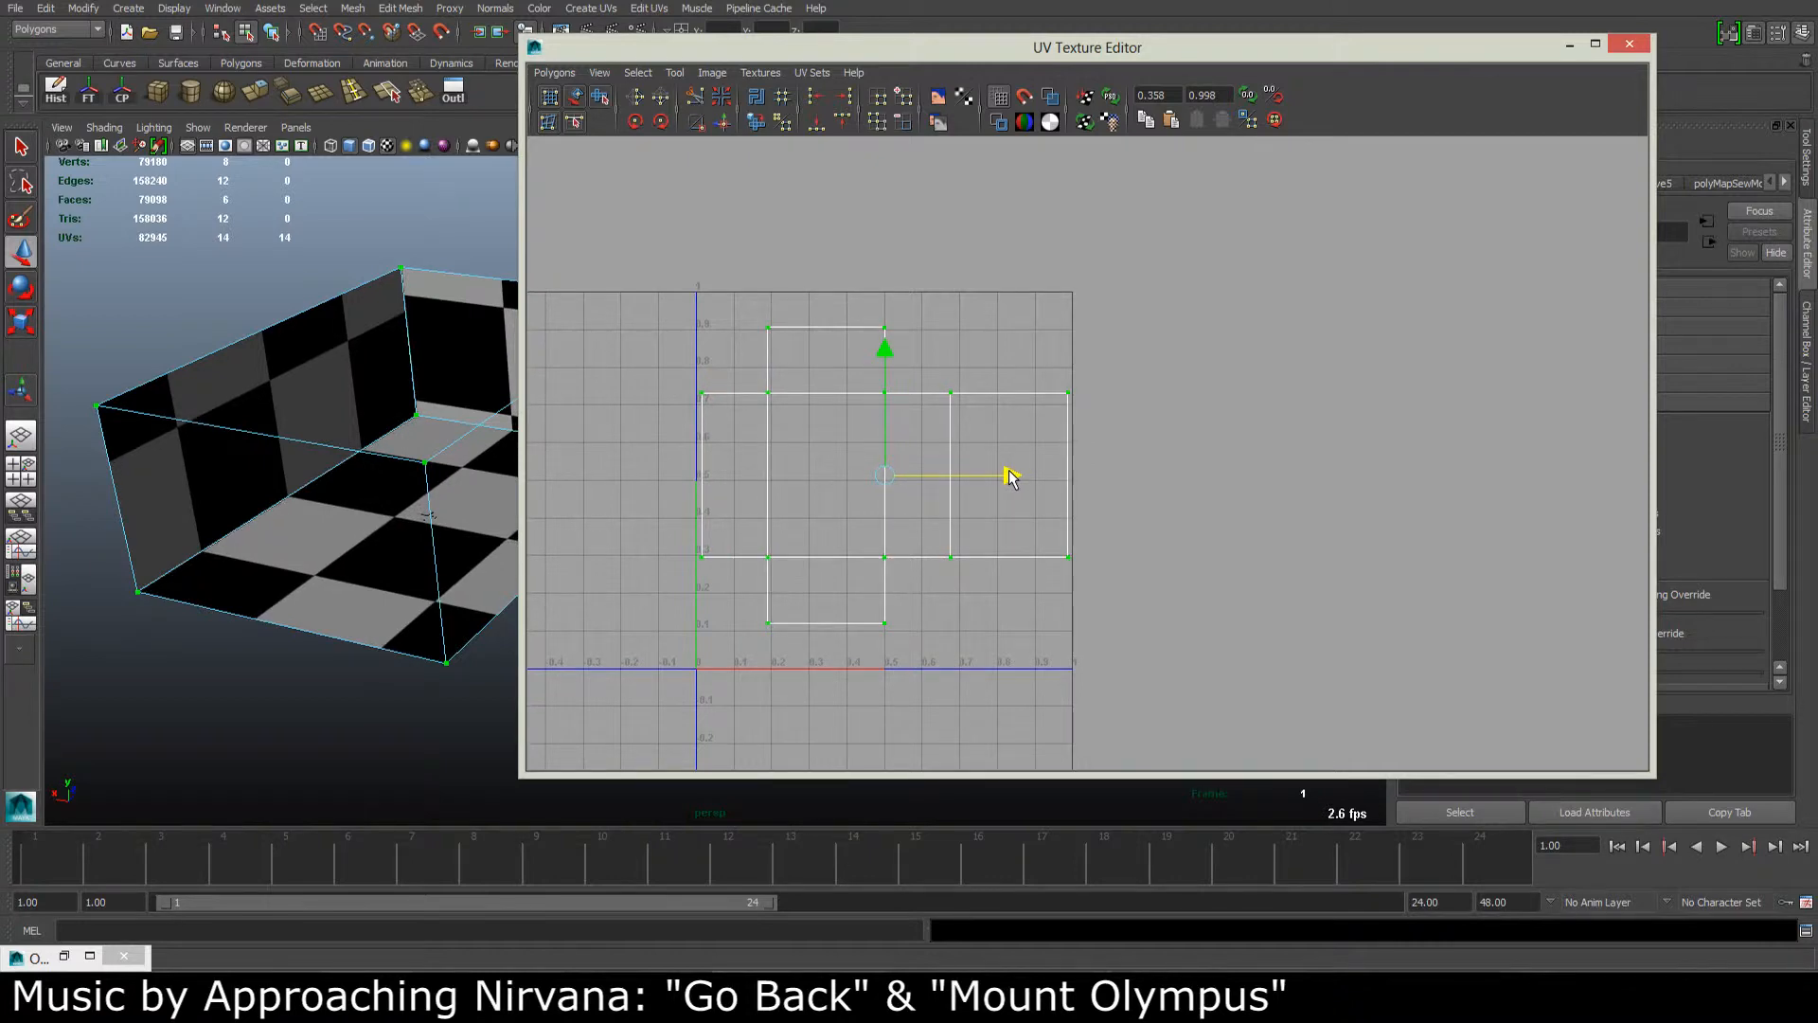
{"action": "left_click", "coordinate": [1168, 474]}
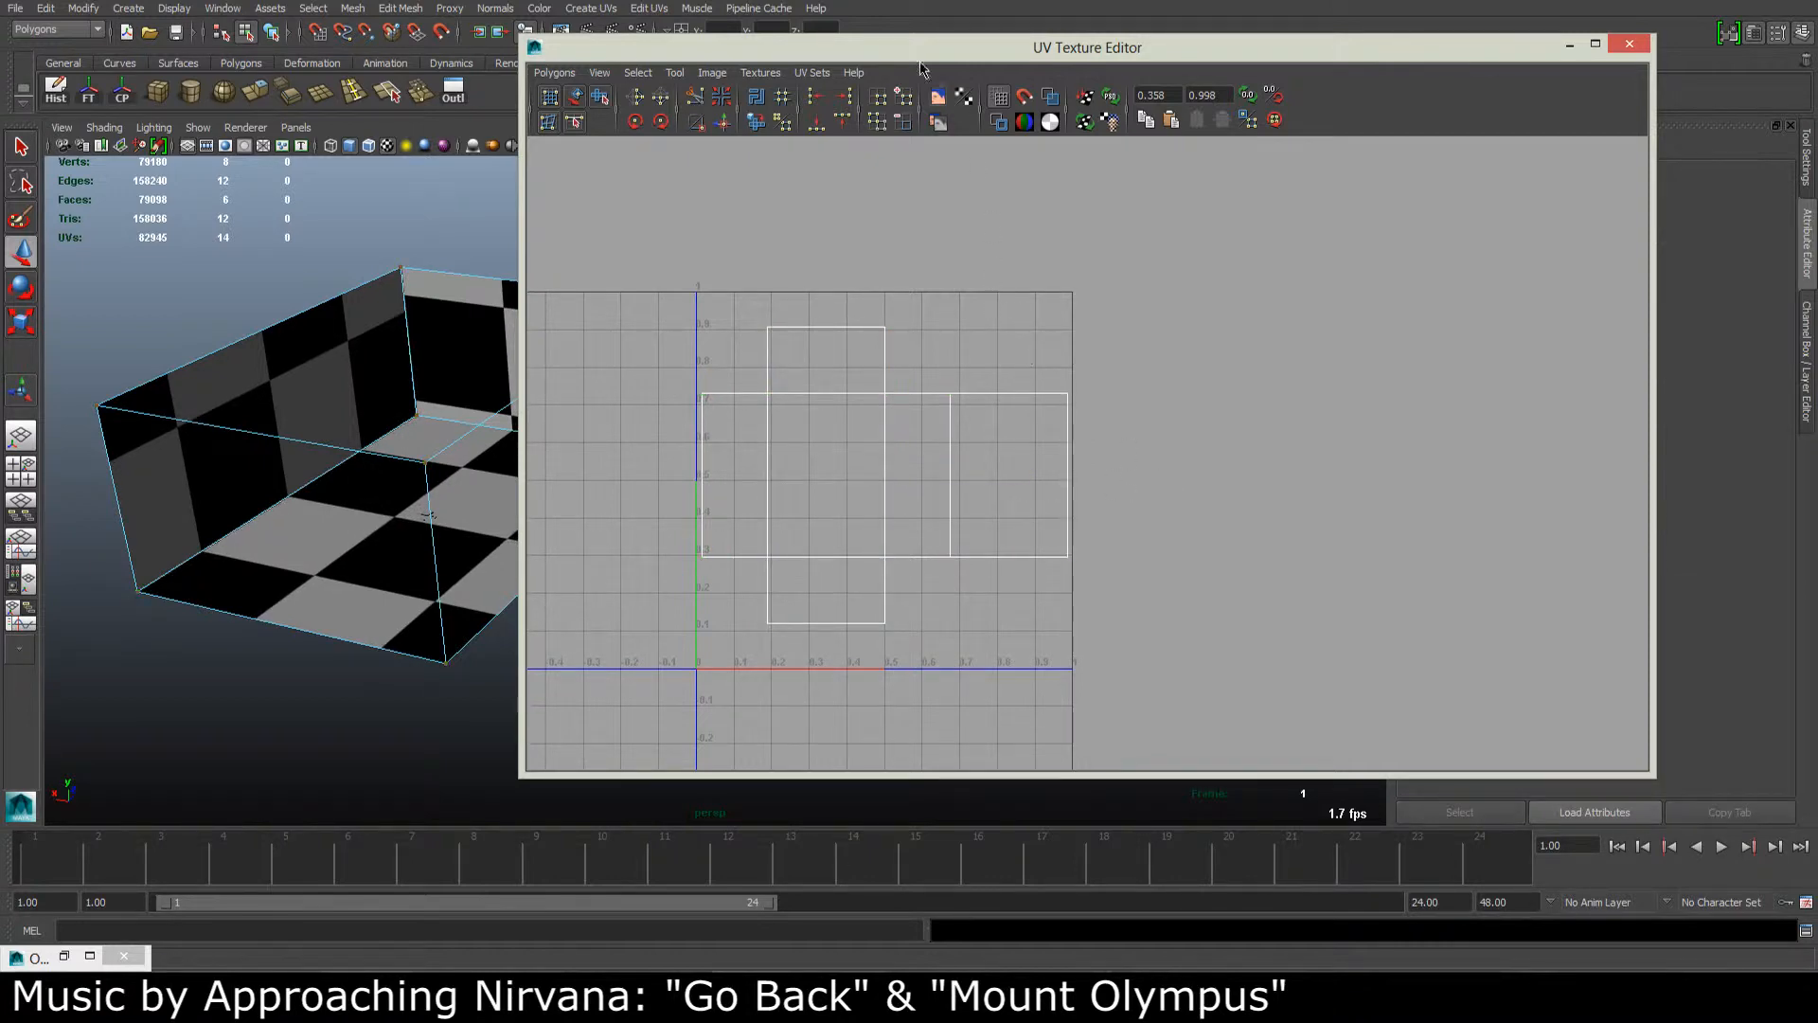
Step: Close the UV Texture Editor and return the room to object mode with nothing selected
{"action": "left_click_drag", "start_coordinate": [923, 47], "coordinate": [950, 41]}
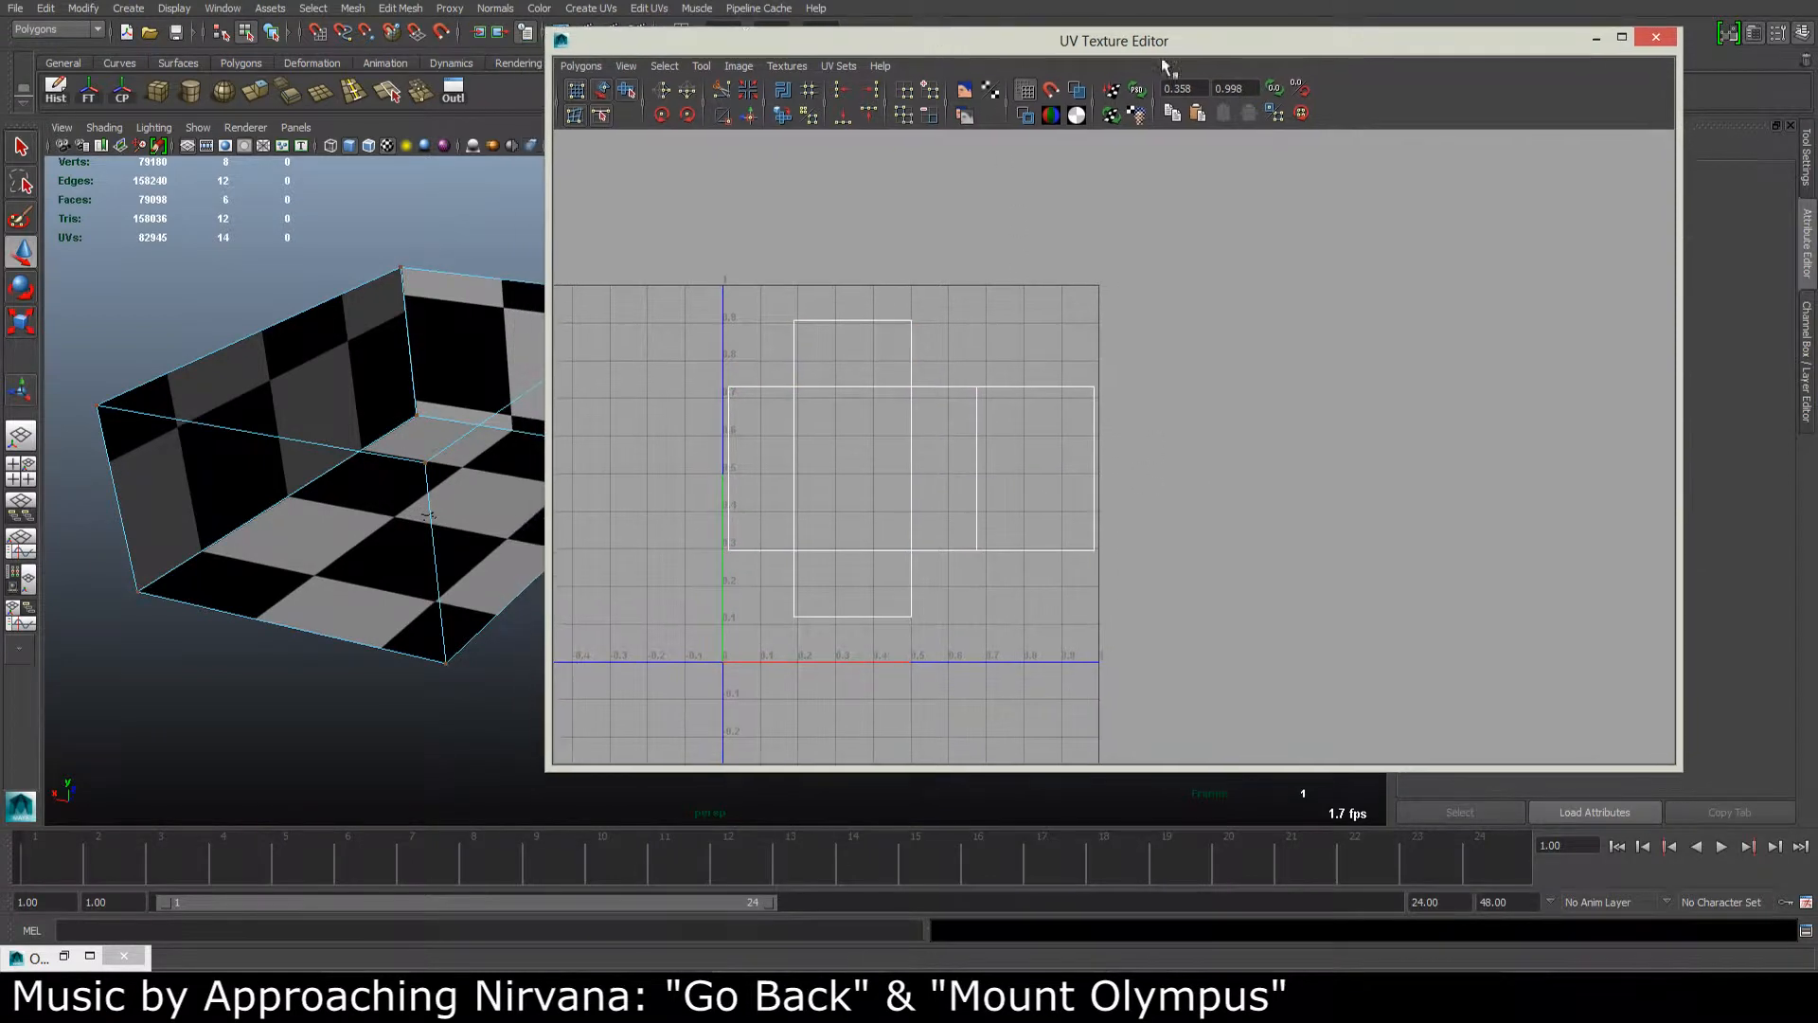
{"action": "left_click", "coordinate": [1658, 38]}
{"action": "left_click_drag", "start_coordinate": [893, 338], "coordinate": [901, 389], "text": "alt"}
{"action": "right_click_drag", "start_coordinate": [895, 438], "coordinate": [936, 409]}
{"action": "mouse_move", "coordinate": [936, 409]}
{"action": "left_mouse_down", "text": "alt"}
{"action": "mouse_move", "coordinate": [1019, 297]}
{"action": "mouse_move", "coordinate": [929, 321]}
{"action": "mouse_move", "coordinate": [726, 430]}
{"action": "mouse_move", "coordinate": [914, 385]}
{"action": "left_mouse_up", "text": "alt"}
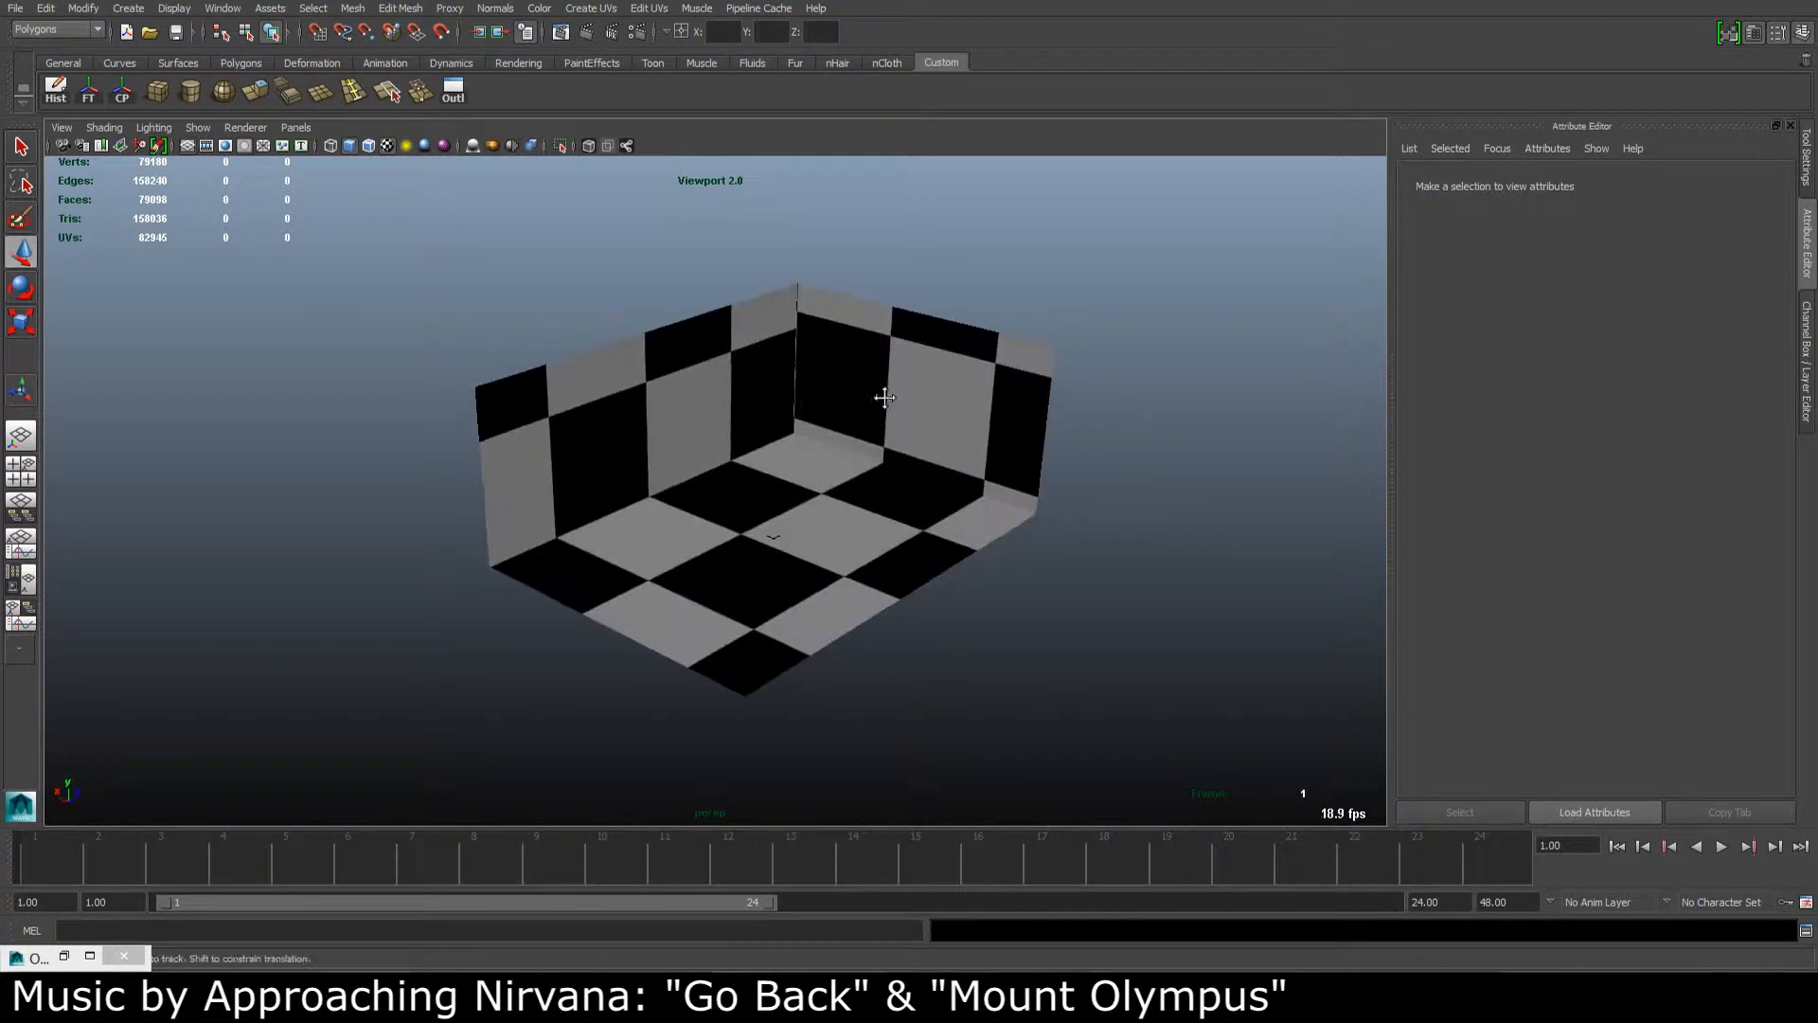
Step: Examine the checker pattern across the room's floor, walls and ceiling for stretching and continuity at the corners
{"action": "right_click_drag", "start_coordinate": [887, 425], "coordinate": [1016, 438], "text": "alt"}
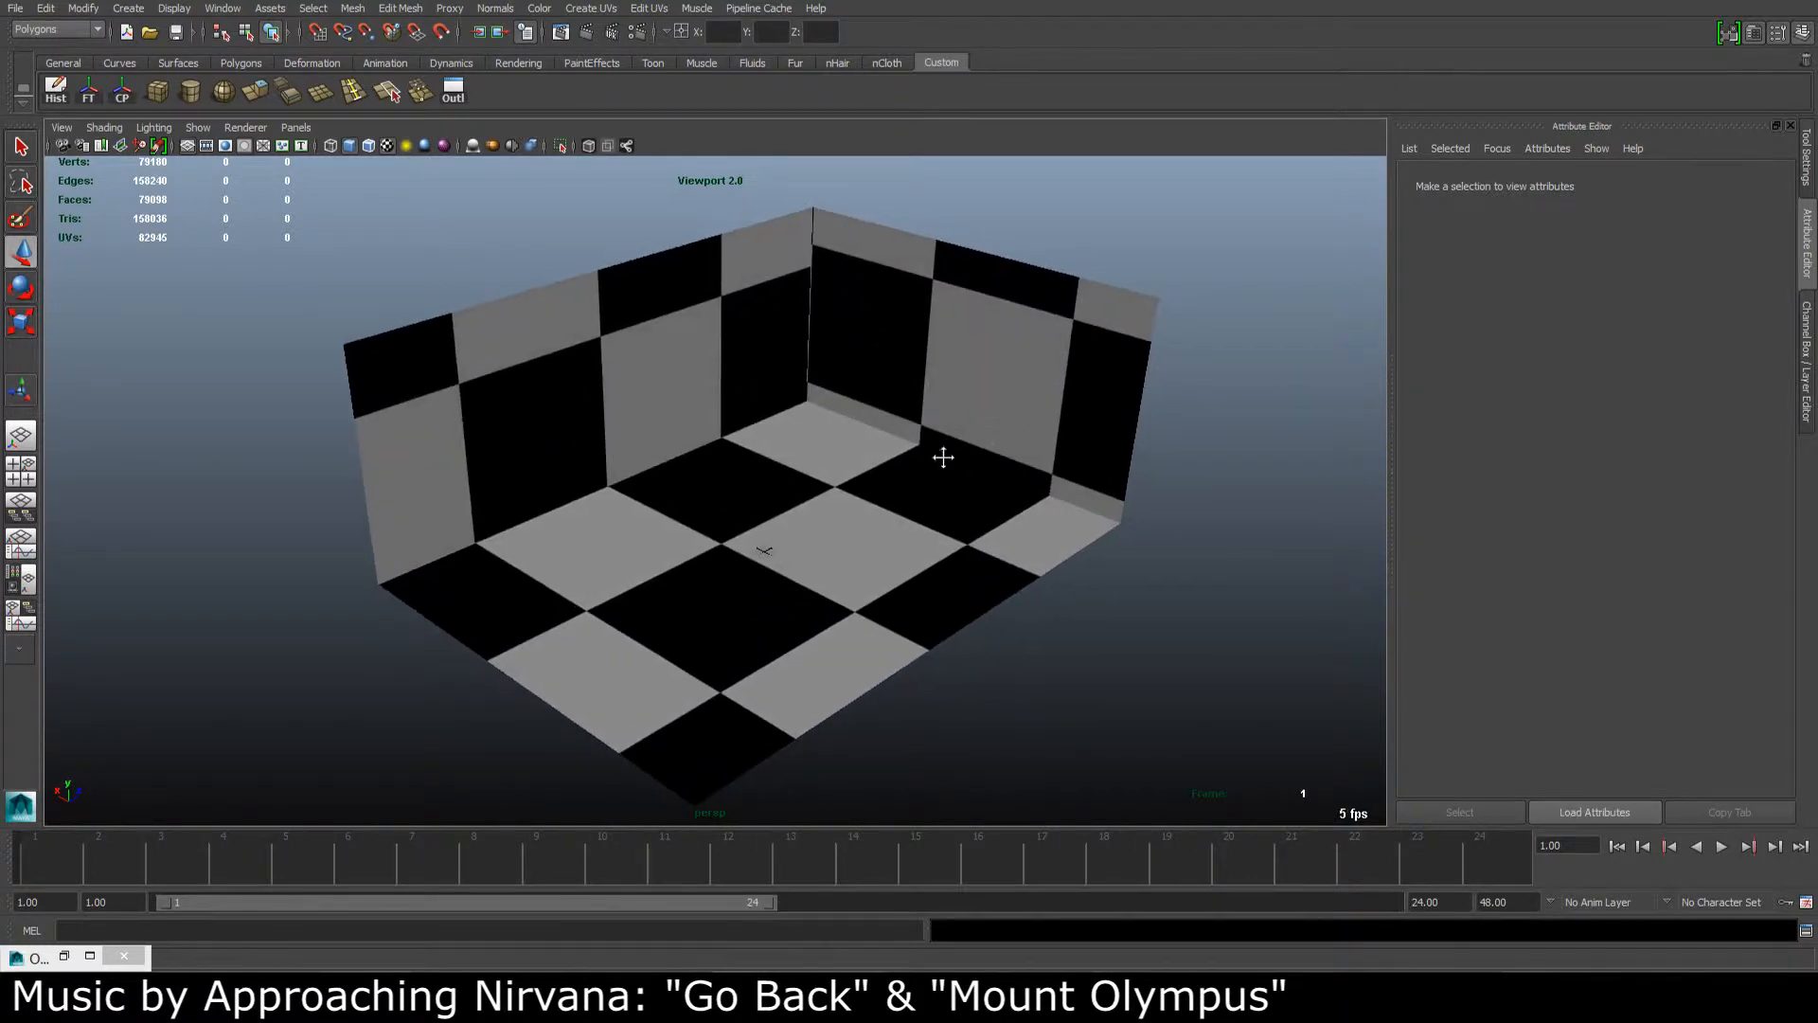
{"action": "left_click_drag", "start_coordinate": [943, 458], "coordinate": [794, 429], "text": "alt"}
{"action": "left_click_drag", "start_coordinate": [701, 474], "coordinate": [634, 466], "text": "alt"}
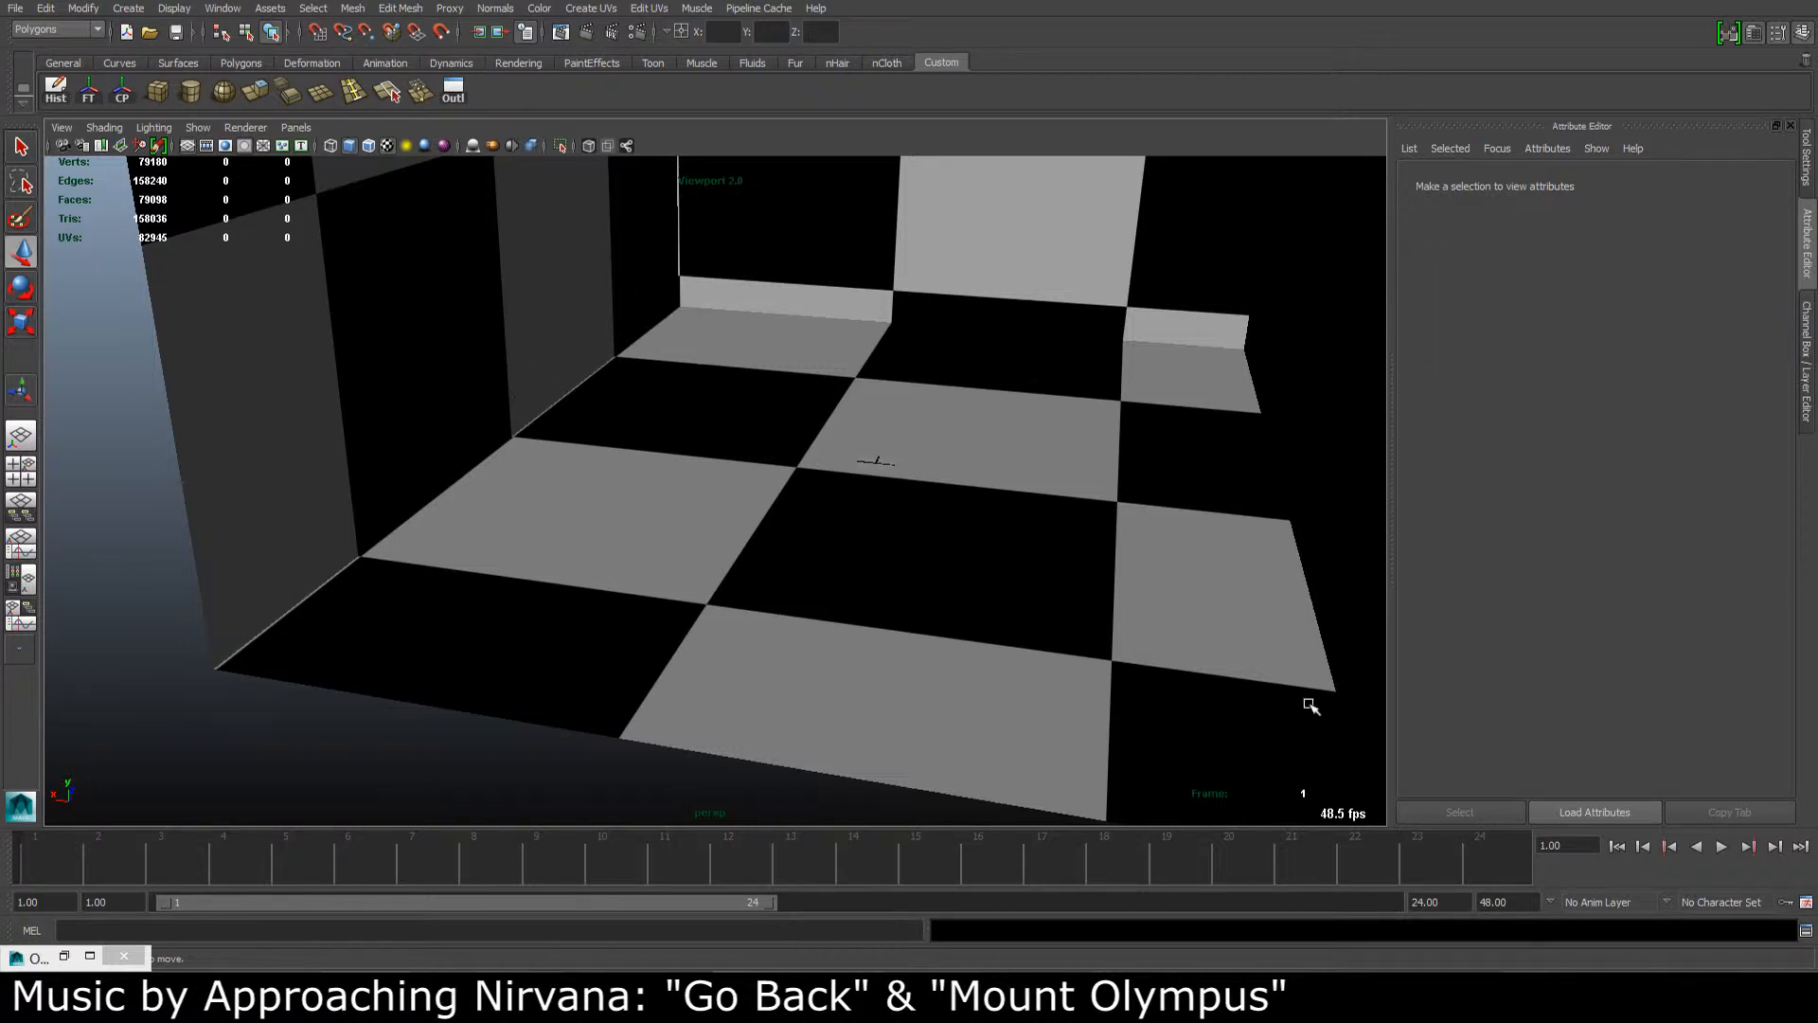
{"action": "left_click_drag", "start_coordinate": [1149, 553], "coordinate": [771, 499], "text": "alt"}
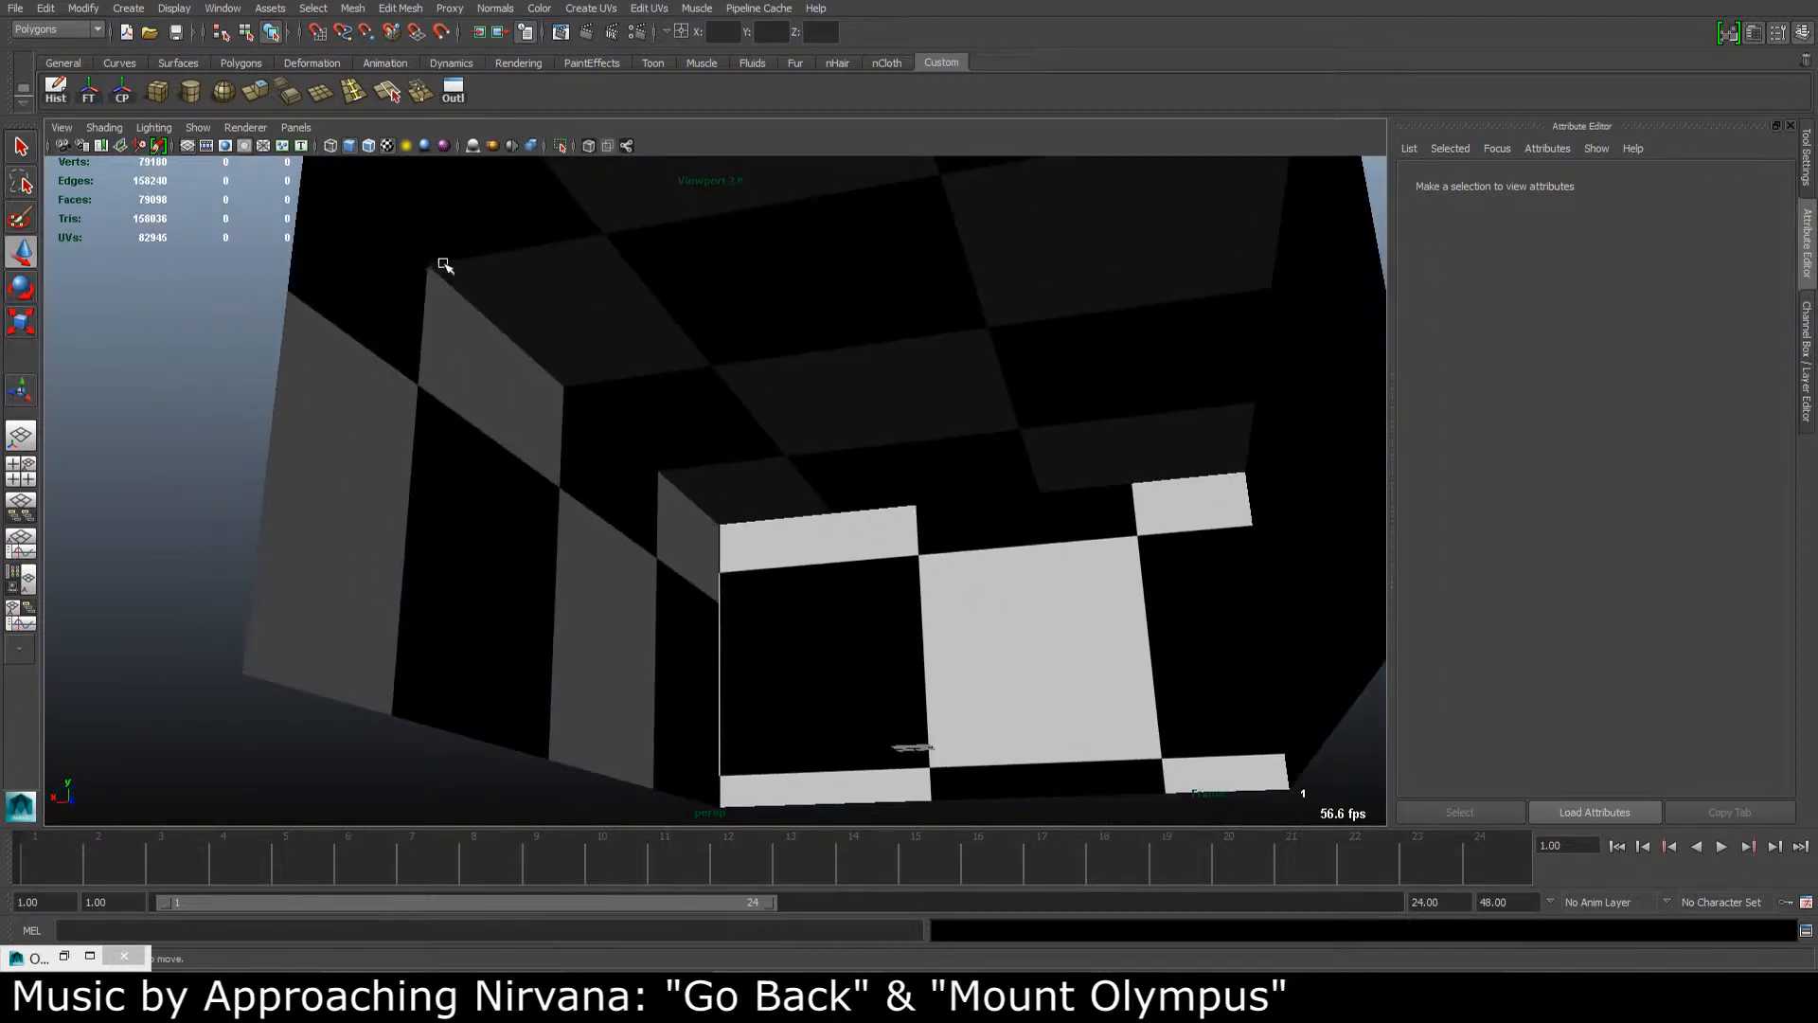
{"action": "left_click_drag", "start_coordinate": [1251, 494], "coordinate": [928, 471], "text": "alt"}
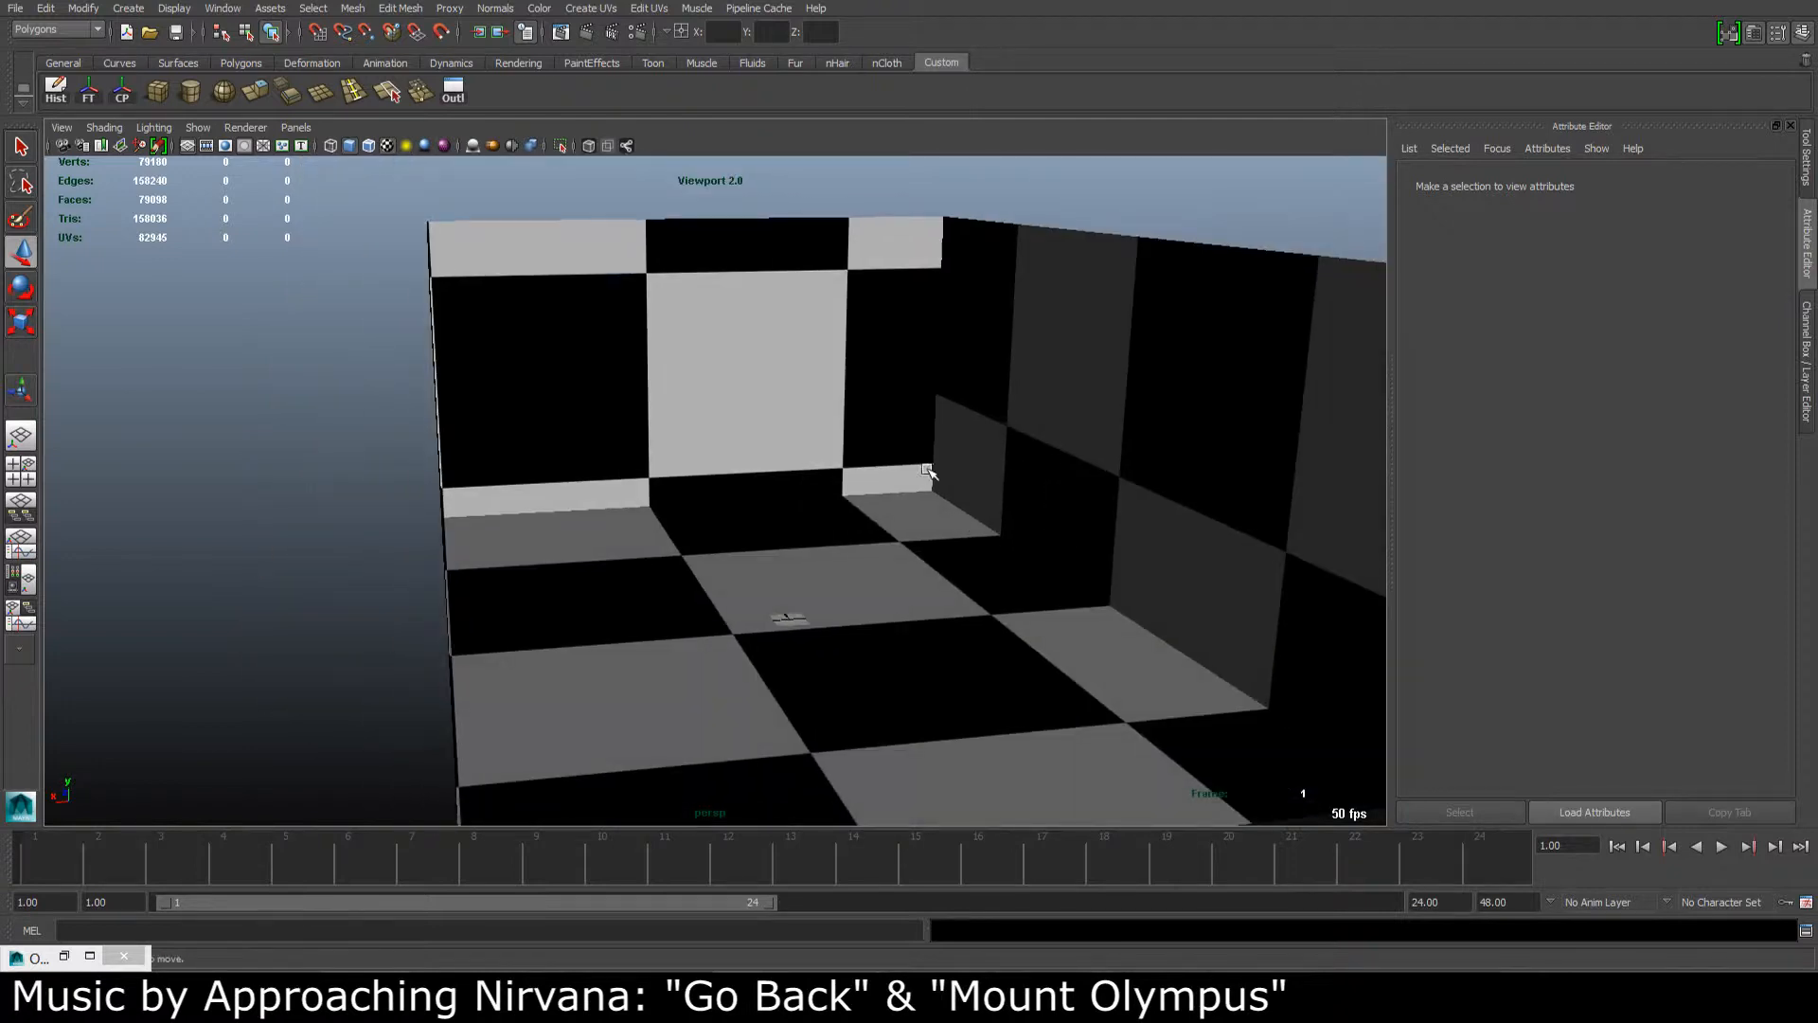
{"action": "left_click_drag", "start_coordinate": [1222, 588], "coordinate": [393, 364], "text": "alt"}
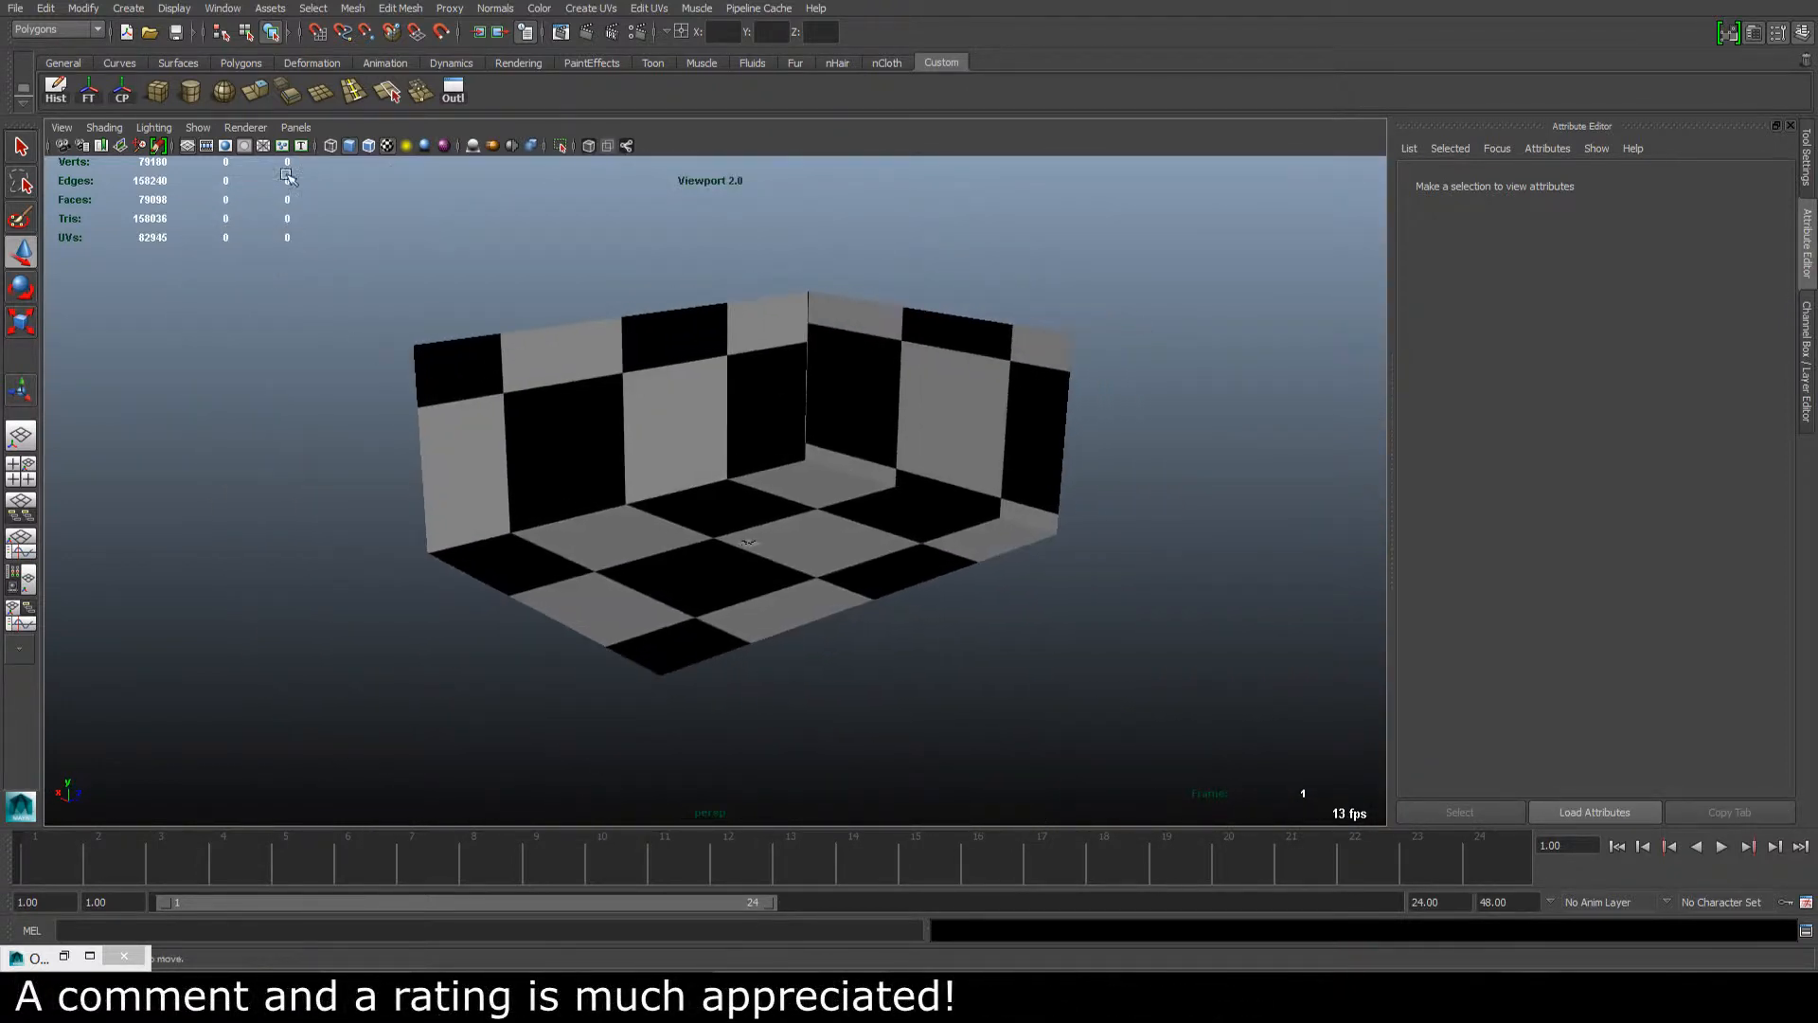
Step: Create a polygon pipe primitive at the scene origin on the room's floor
{"action": "left_click", "coordinate": [127, 9]}
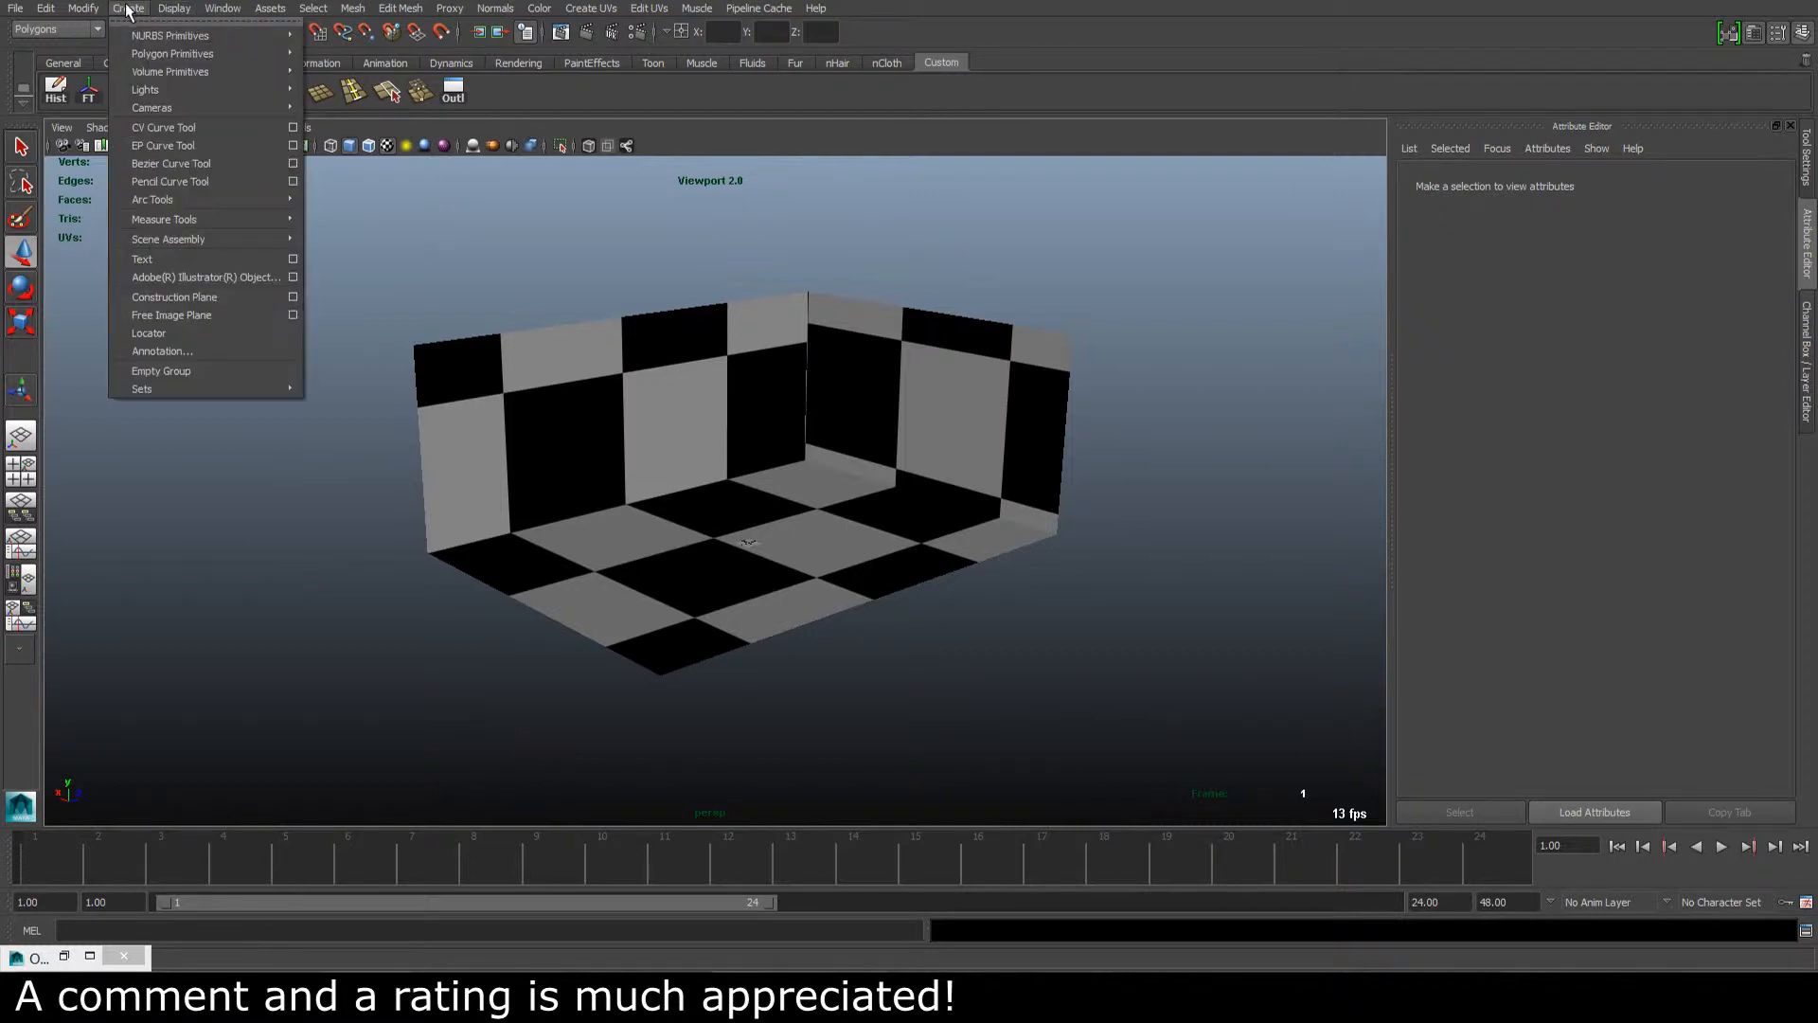
{"action": "mouse_move", "coordinate": [183, 56]}
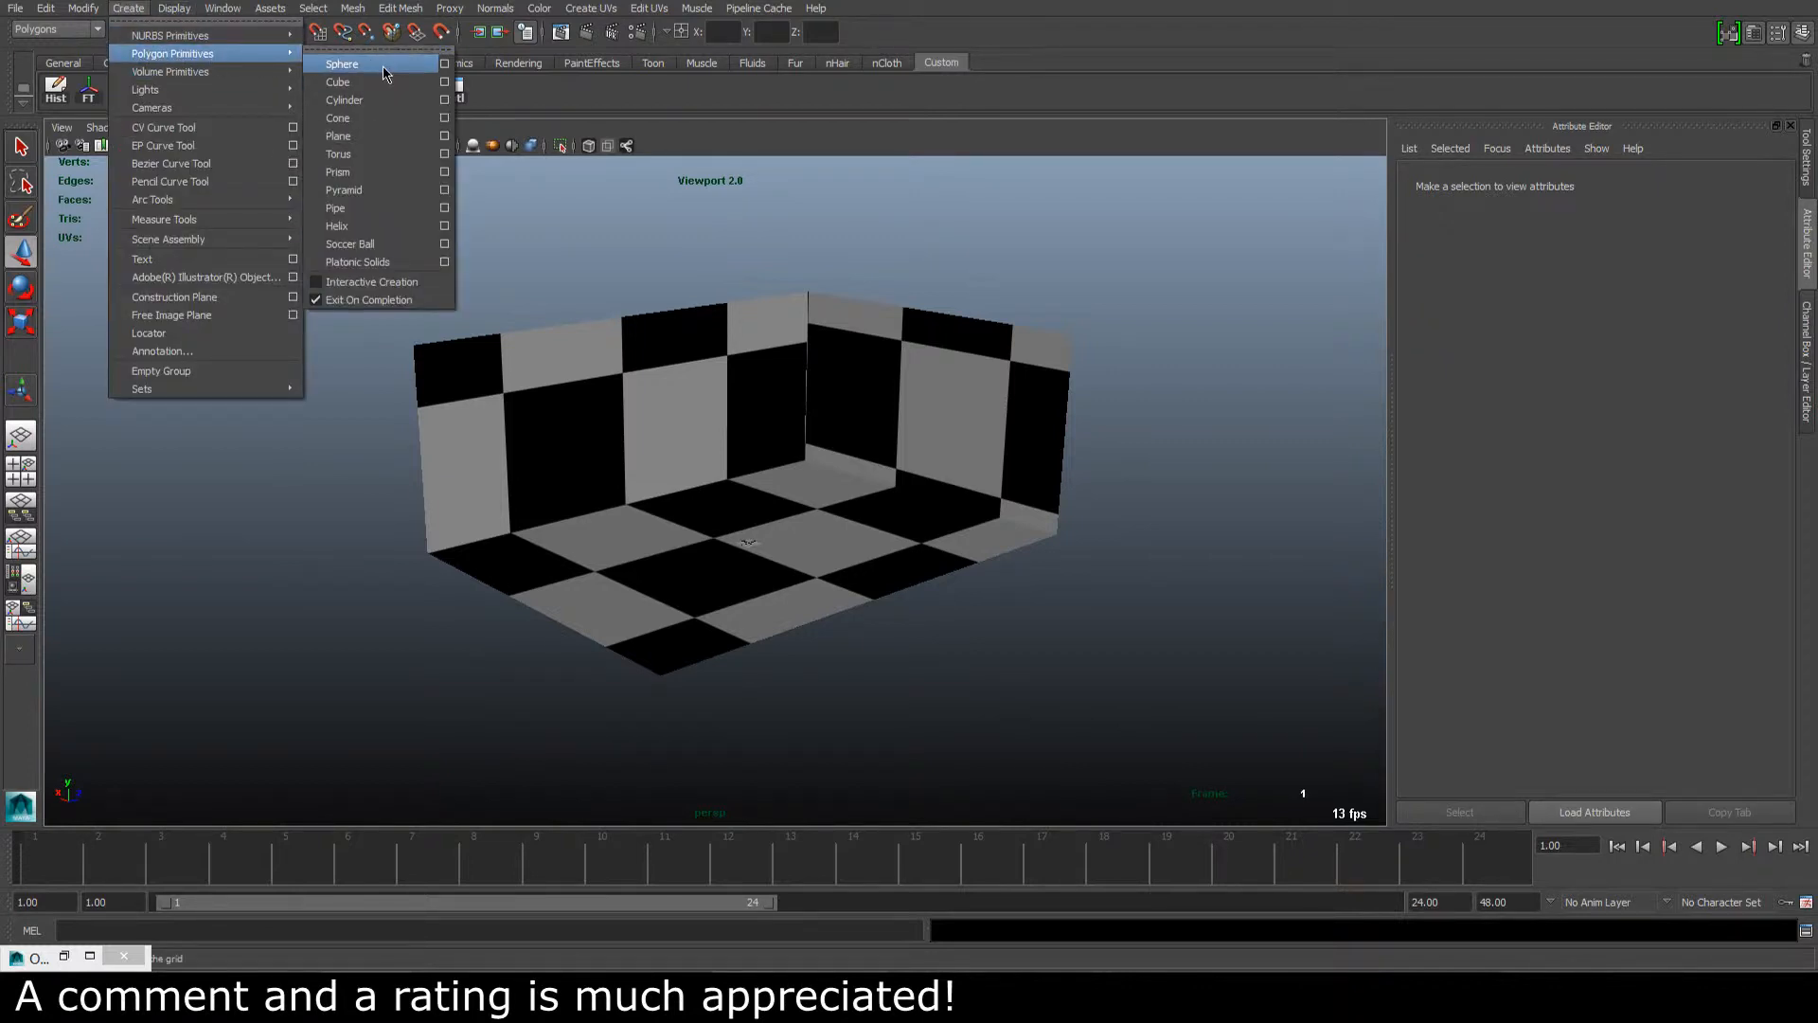
{"action": "left_click", "coordinate": [376, 214]}
{"action": "left_click_drag", "start_coordinate": [663, 427], "coordinate": [871, 516], "text": "alt"}
{"action": "right_click_drag", "start_coordinate": [870, 516], "coordinate": [991, 495], "text": "alt"}
{"action": "left_click_drag", "start_coordinate": [991, 496], "coordinate": [694, 515], "text": "alt"}
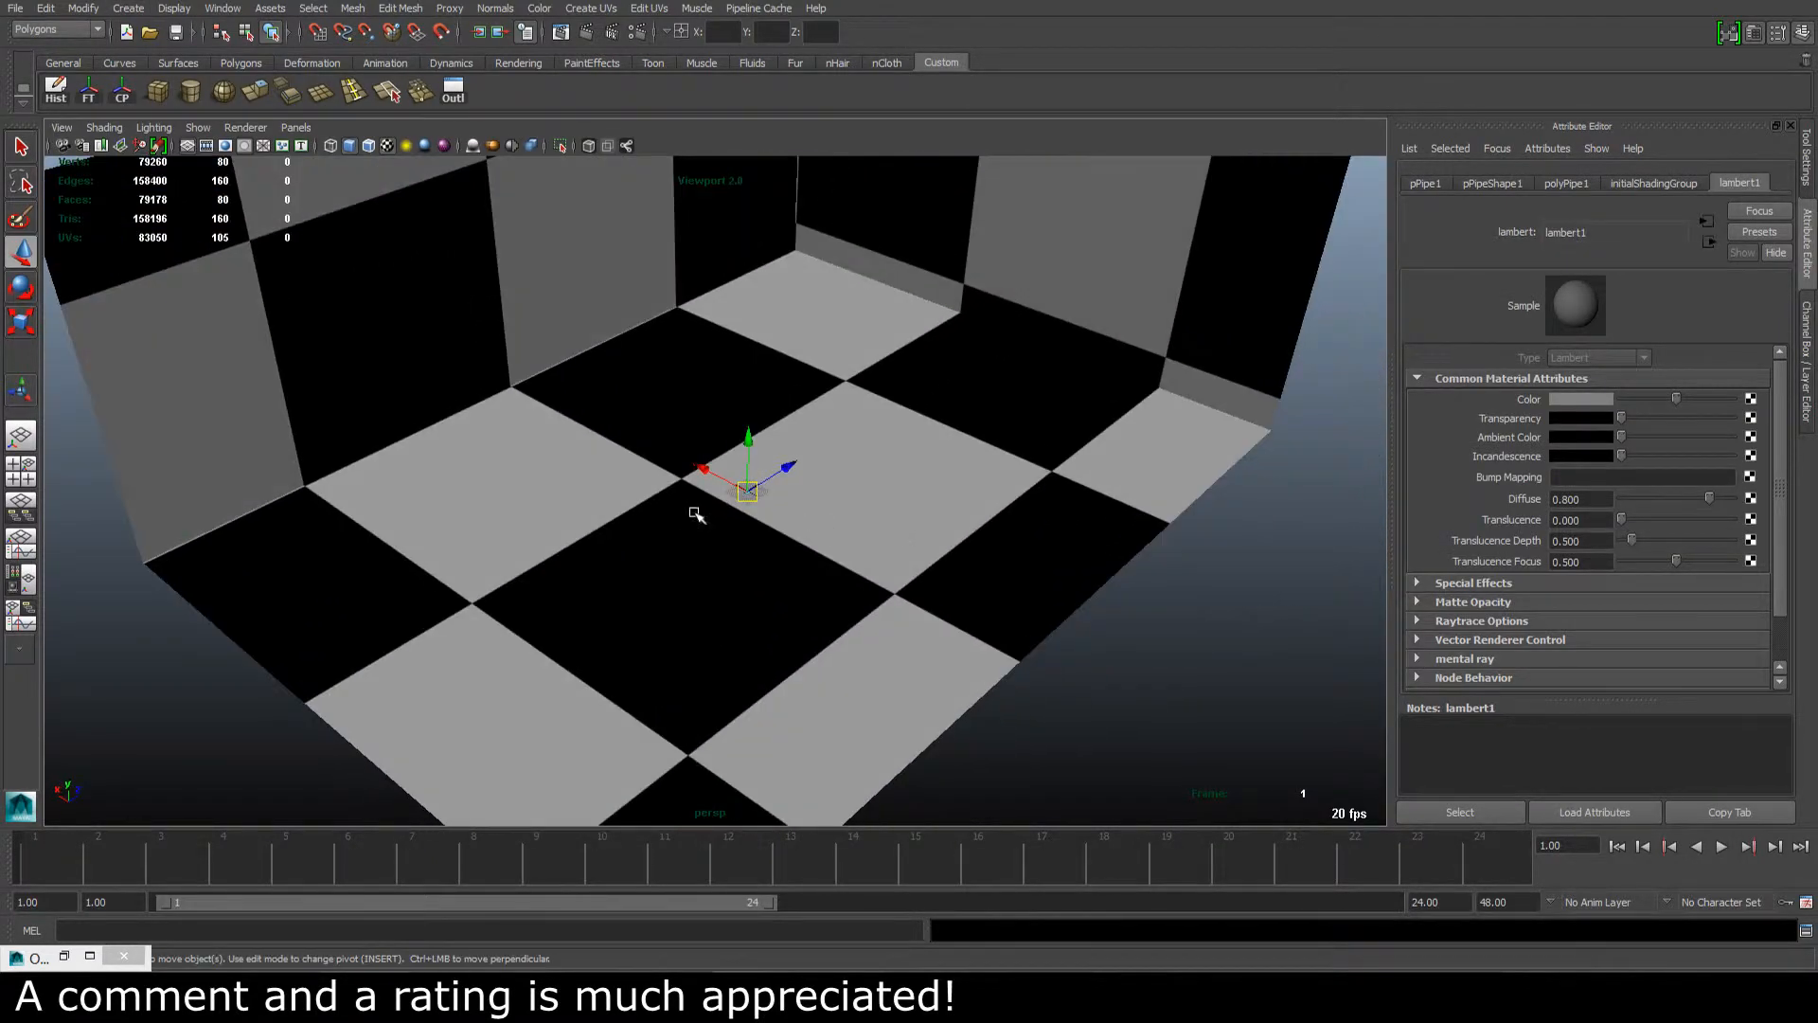
{"action": "right_click_drag", "start_coordinate": [695, 515], "coordinate": [804, 500], "text": "alt"}
{"action": "key", "text": "f"}
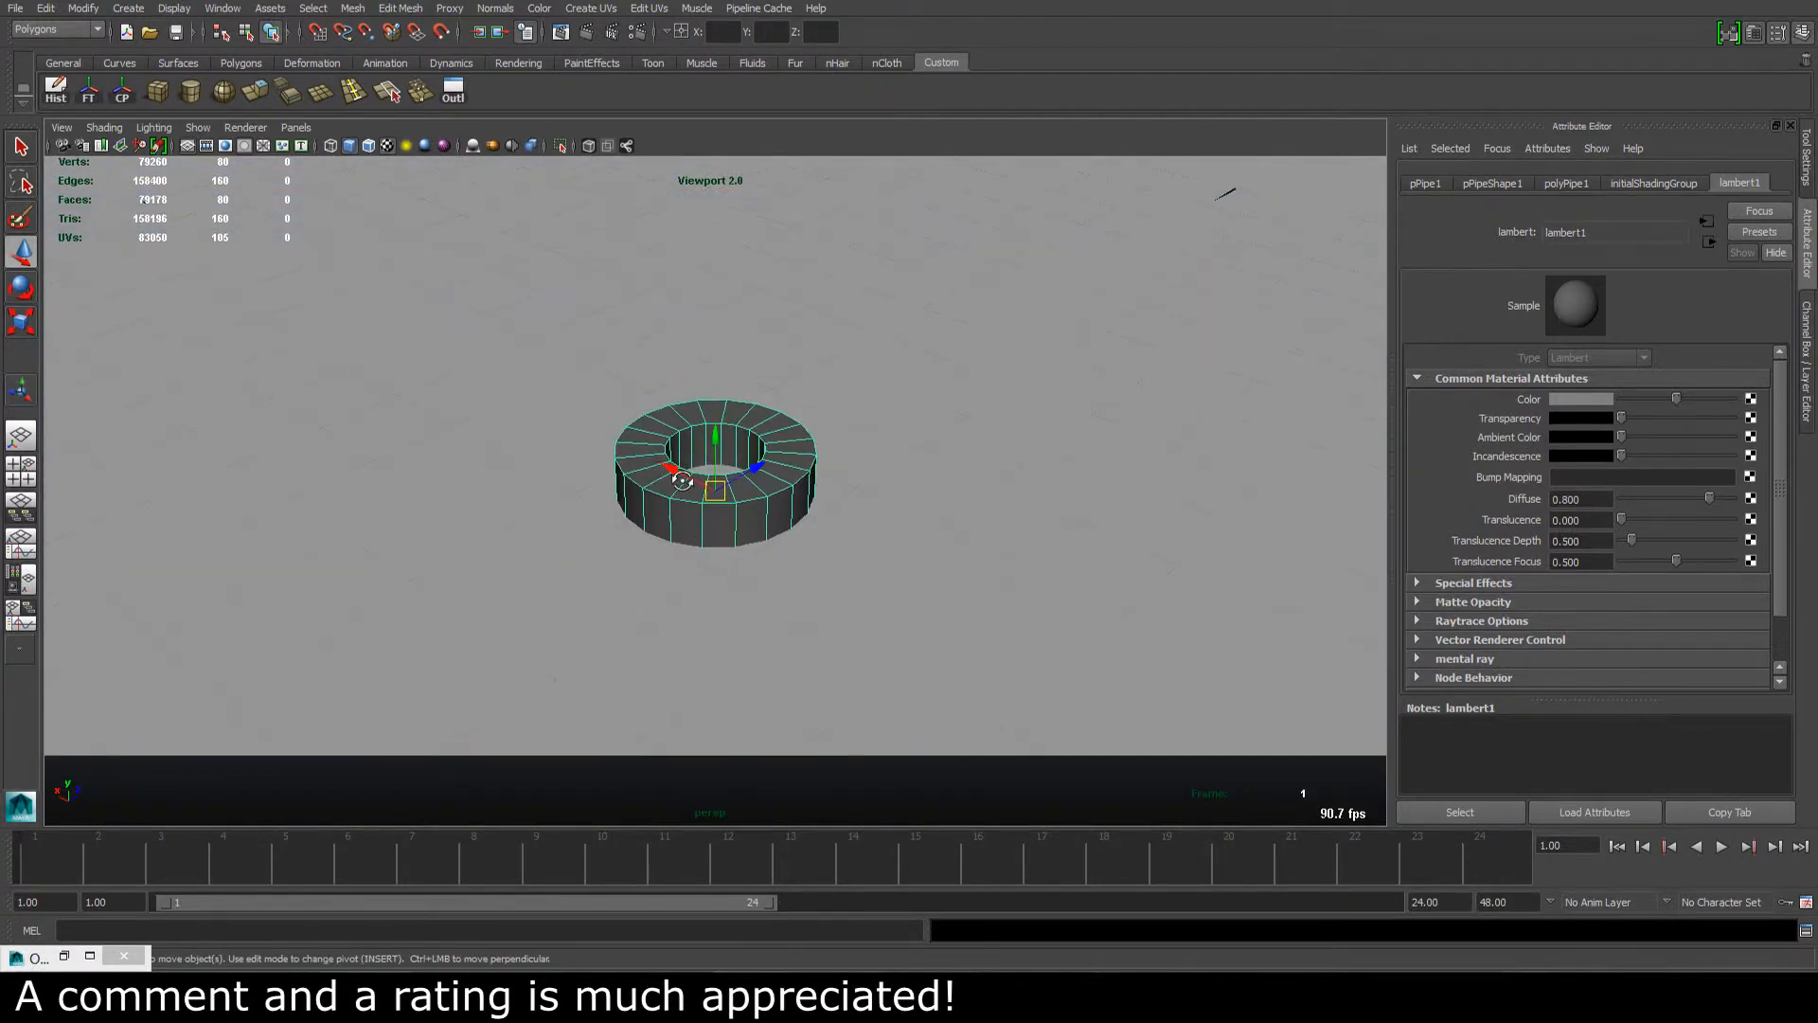
{"action": "mouse_move", "coordinate": [696, 473]}
{"action": "left_mouse_down", "text": "alt"}
{"action": "mouse_move", "coordinate": [576, 498]}
{"action": "mouse_move", "coordinate": [665, 486]}
{"action": "left_mouse_up", "text": "alt"}
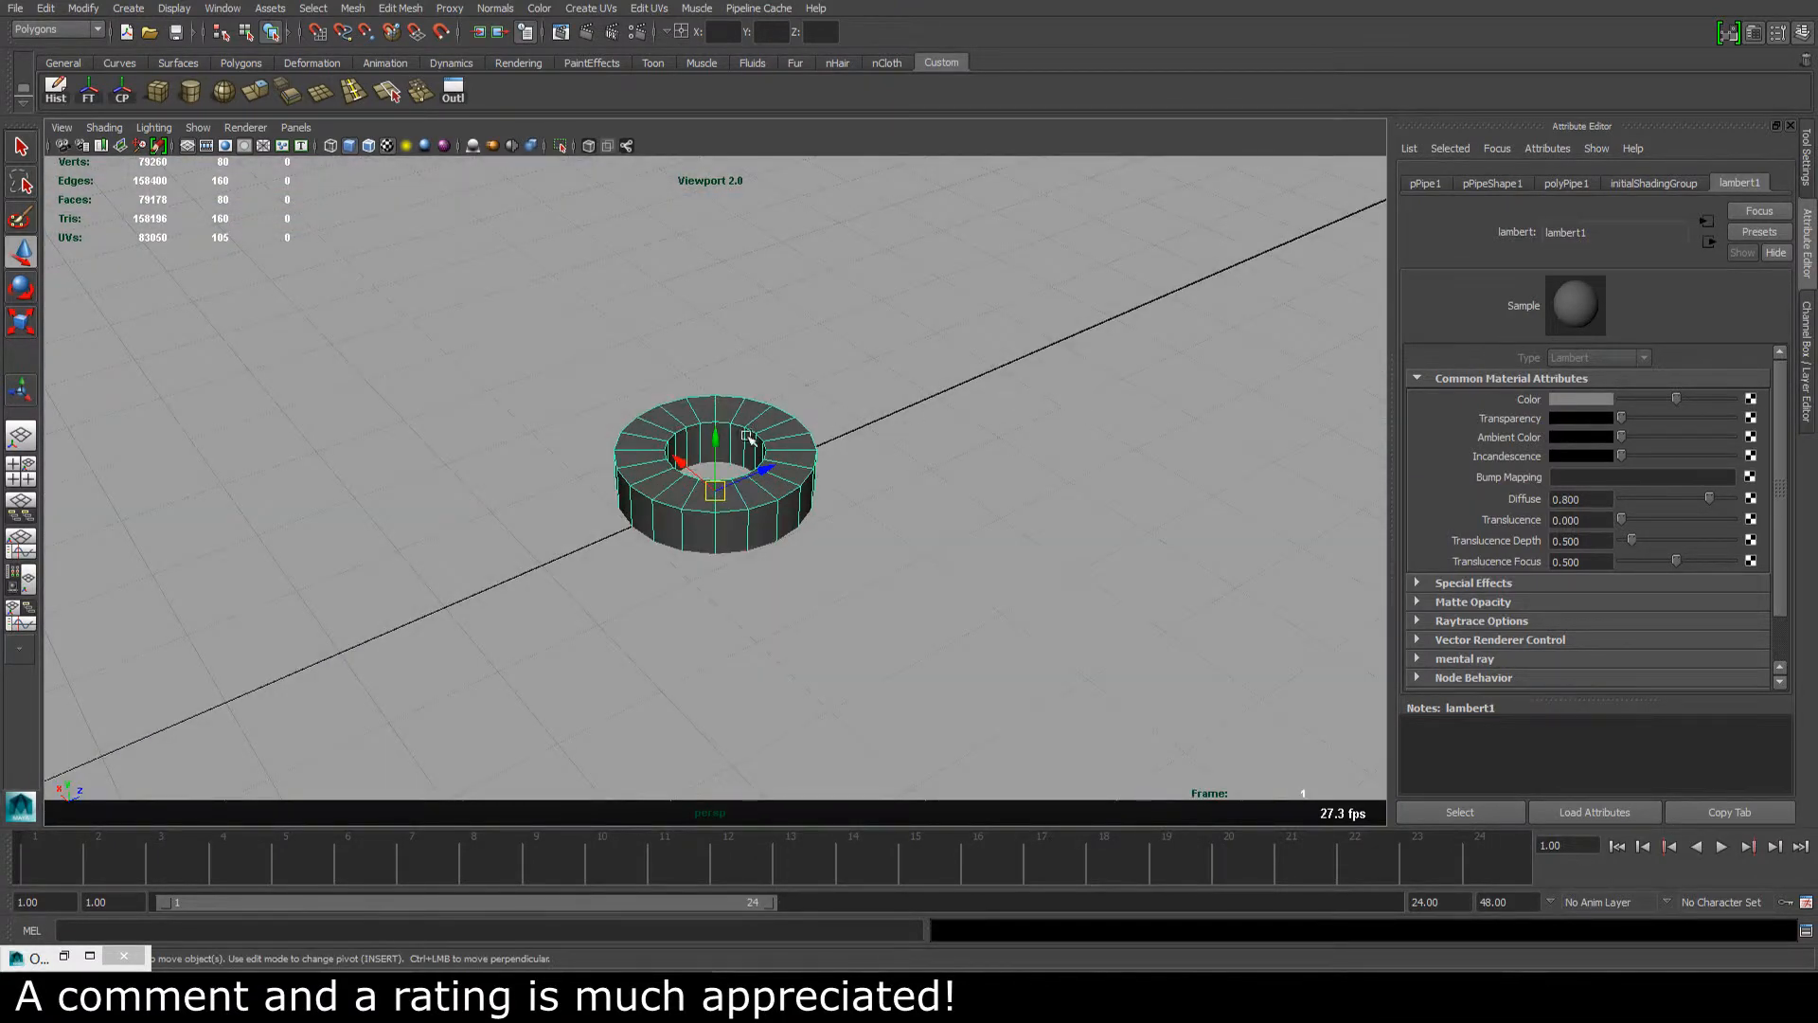
Step: Open the new pipe's polyPipe1 construction settings
{"action": "left_click_drag", "start_coordinate": [748, 437], "coordinate": [827, 389], "text": "alt"}
{"action": "right_click_drag", "start_coordinate": [827, 389], "coordinate": [378, 353], "text": "alt"}
{"action": "left_click_drag", "start_coordinate": [924, 362], "coordinate": [852, 402], "text": "alt"}
{"action": "right_click_drag", "start_coordinate": [852, 401], "coordinate": [361, 423], "text": "alt"}
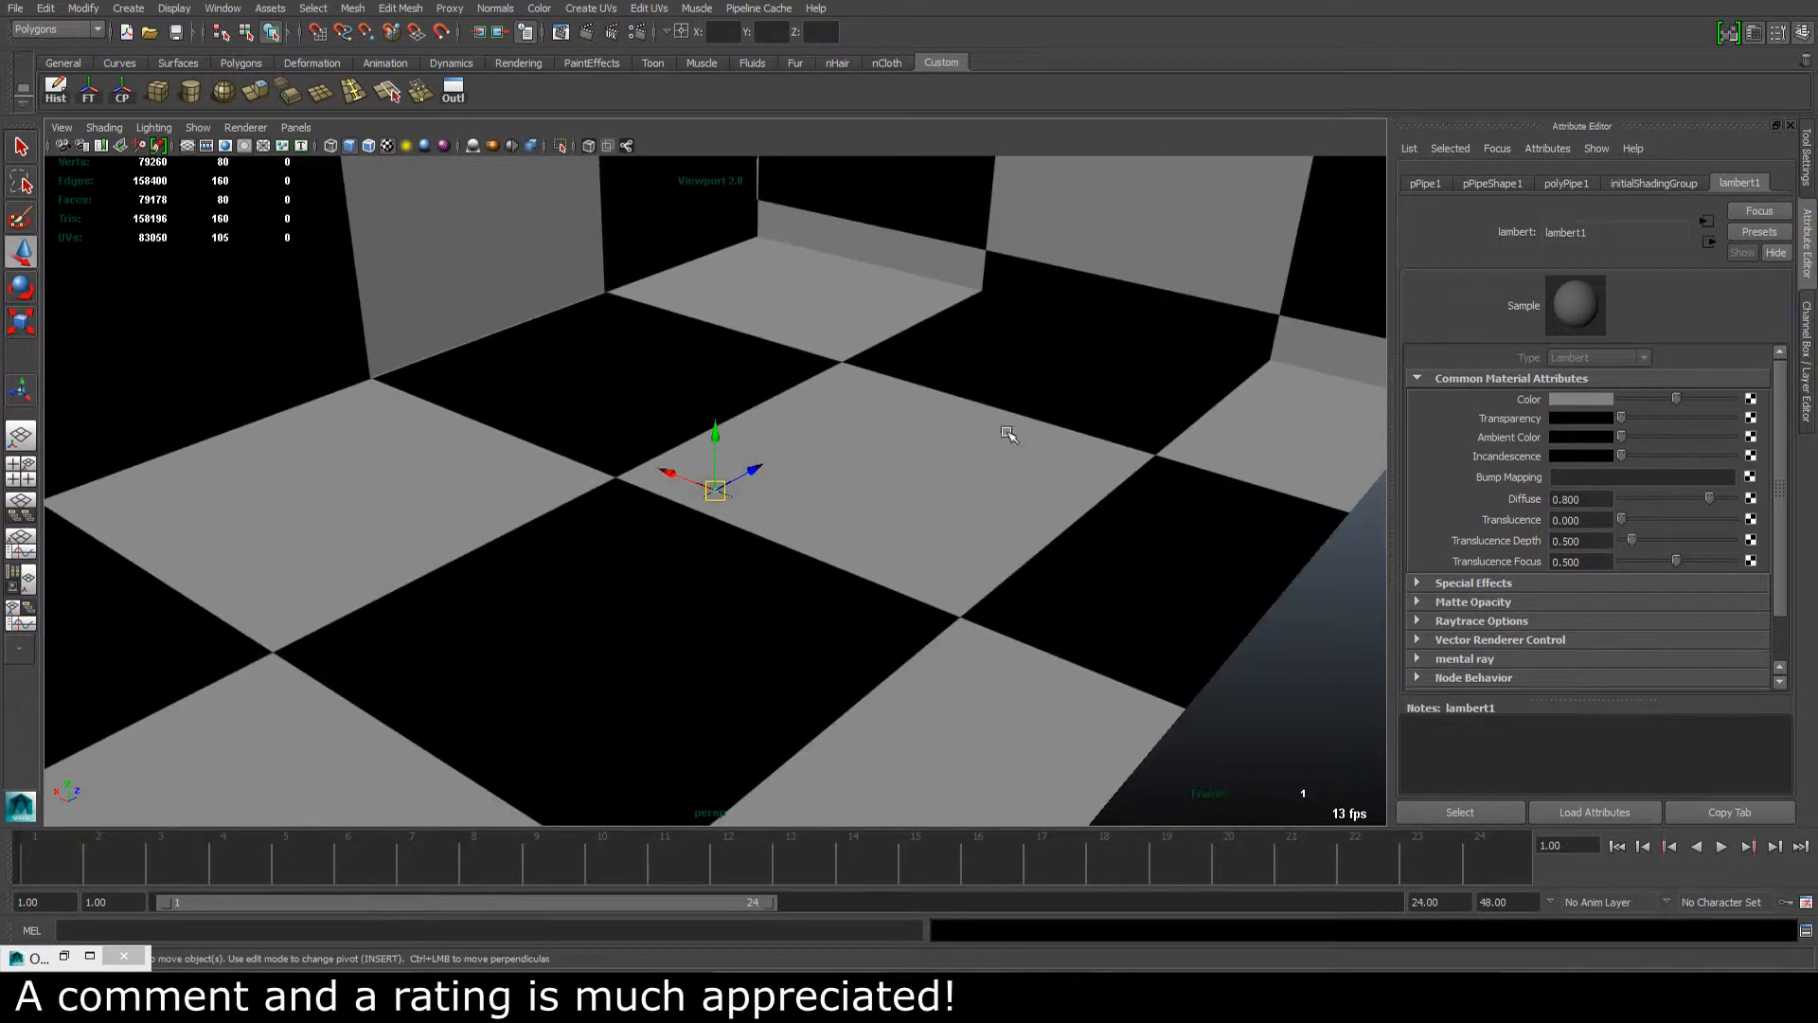
{"action": "mouse_move", "coordinate": [1009, 434]}
{"action": "left_mouse_down", "text": "alt"}
{"action": "mouse_move", "coordinate": [937, 475]}
{"action": "mouse_move", "coordinate": [1030, 443]}
{"action": "left_mouse_up", "text": "alt"}
{"action": "left_click", "coordinate": [1805, 360]}
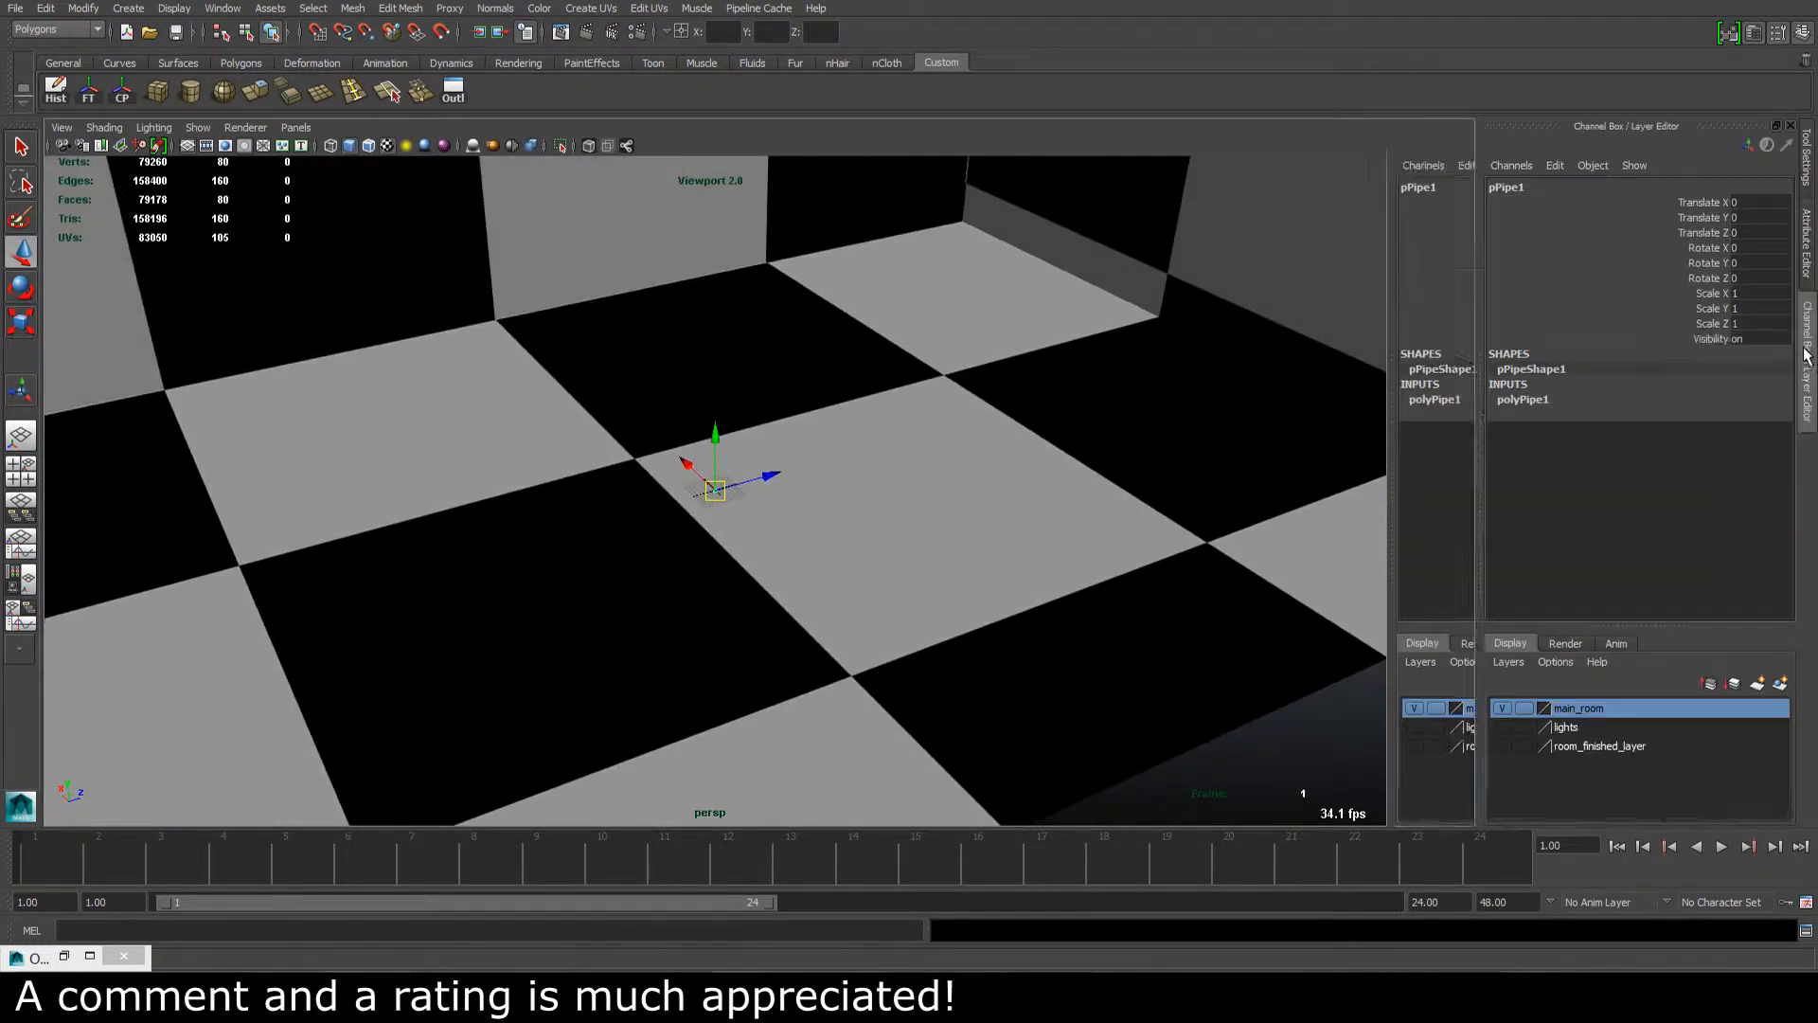
{"action": "left_click", "coordinate": [1520, 398]}
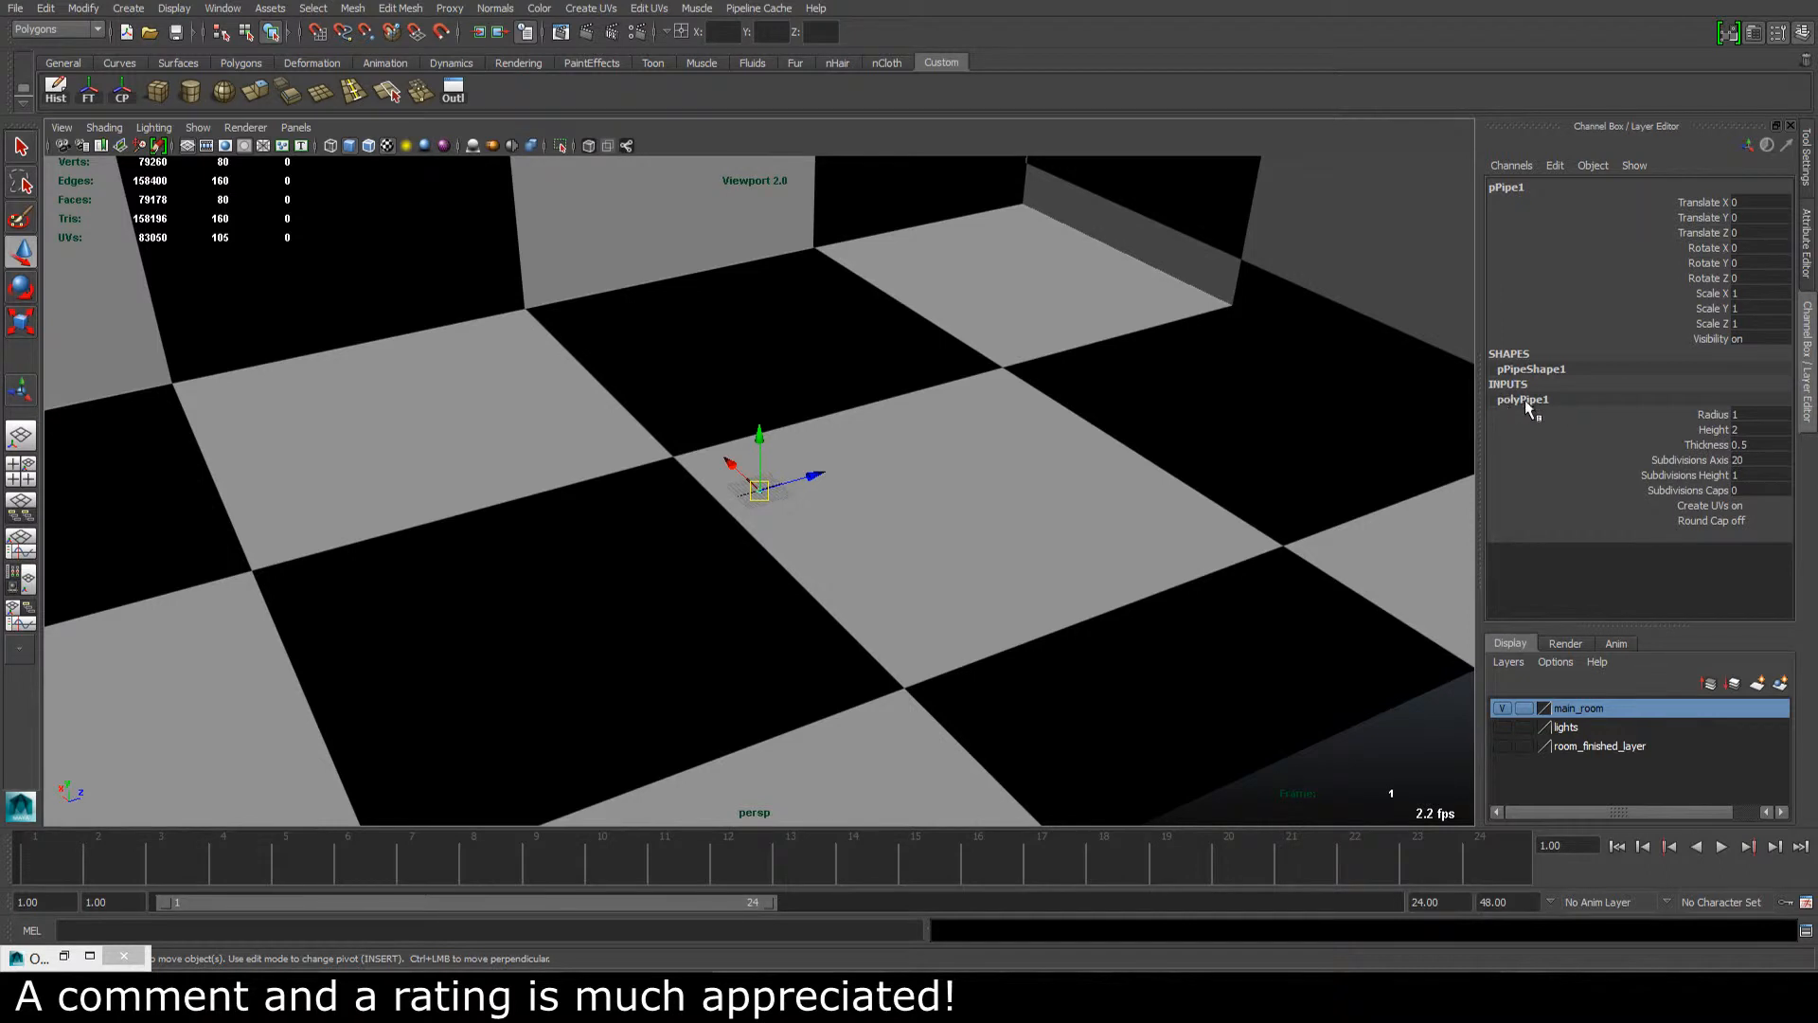